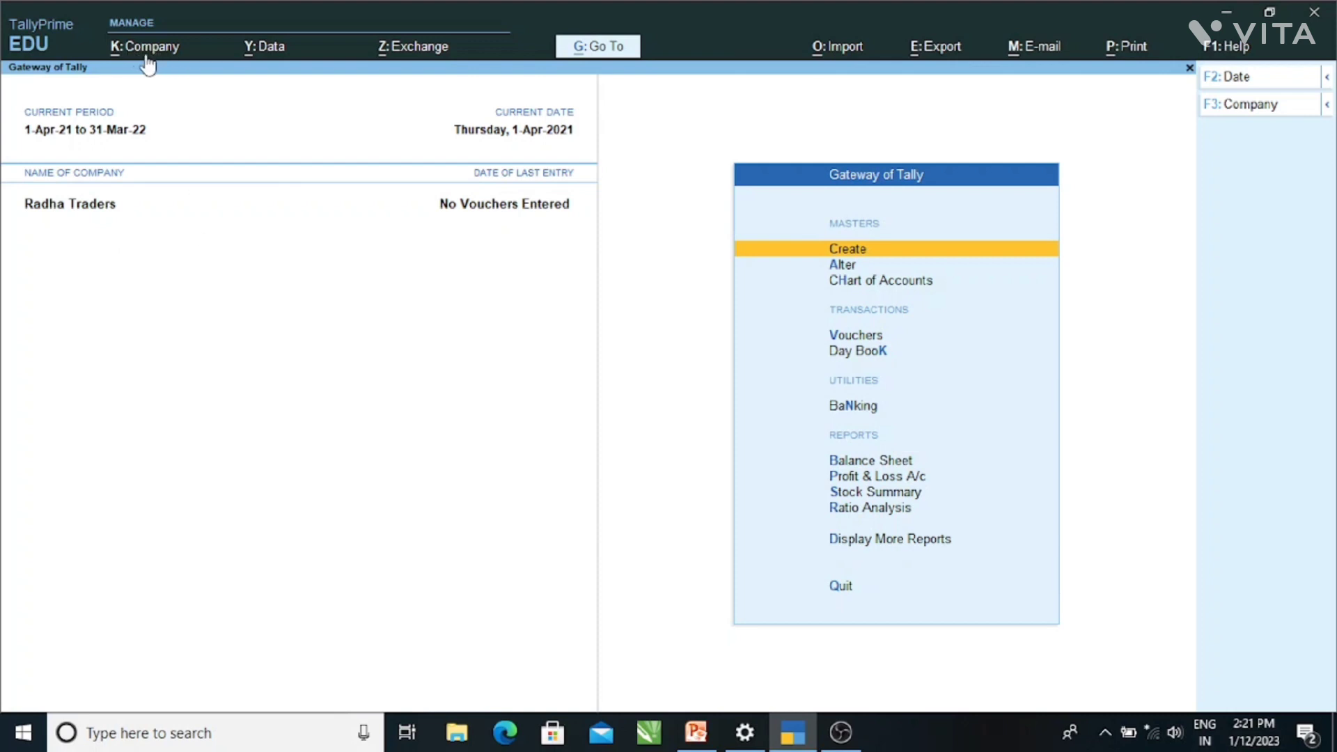
# - Open a blank Company Creation form from the K: Company menu
pyautogui.click(140, 61)
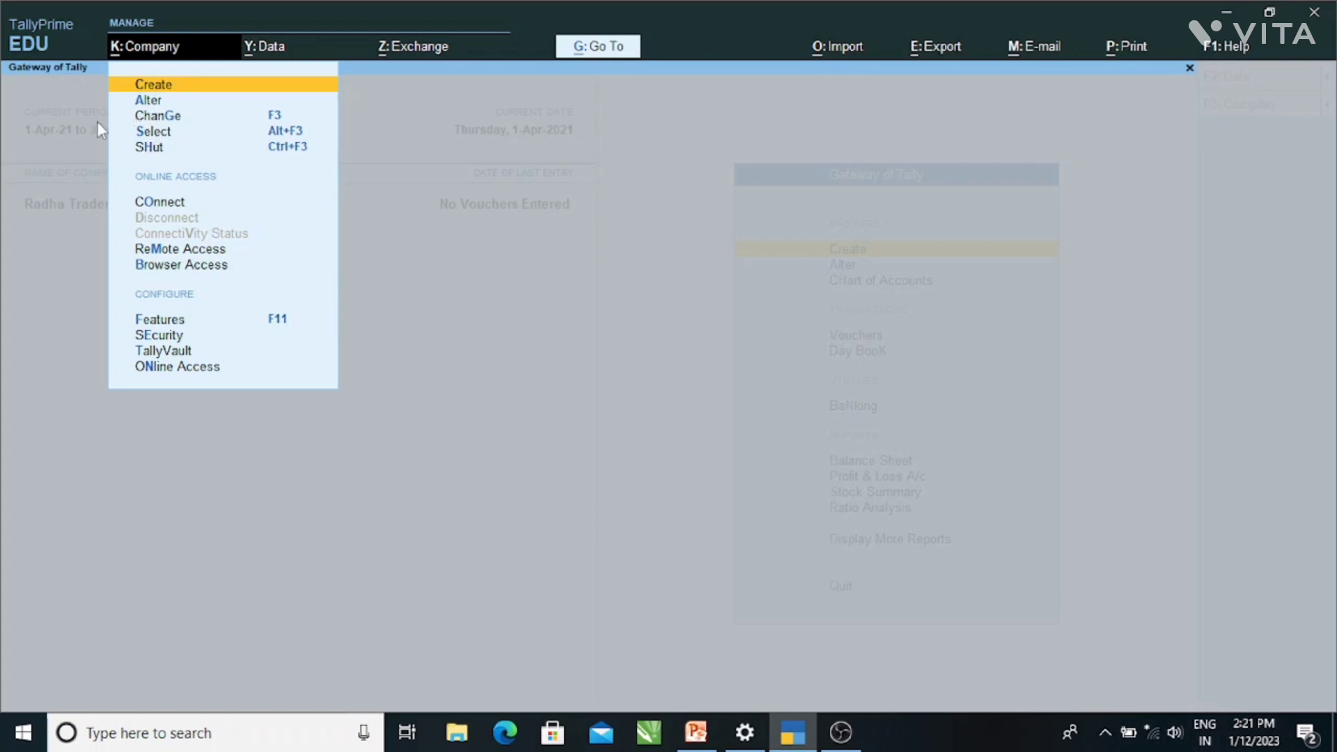
pyautogui.press('Escape')
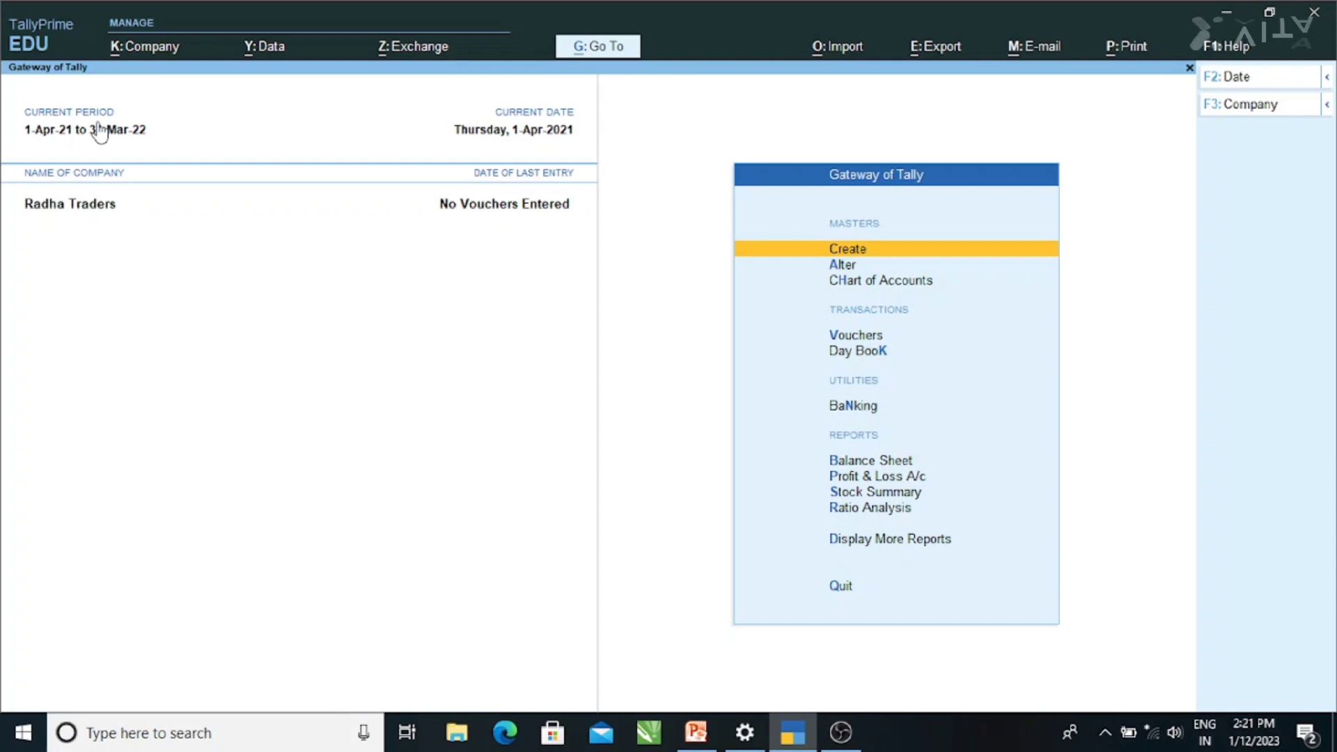
pyautogui.click(151, 53)
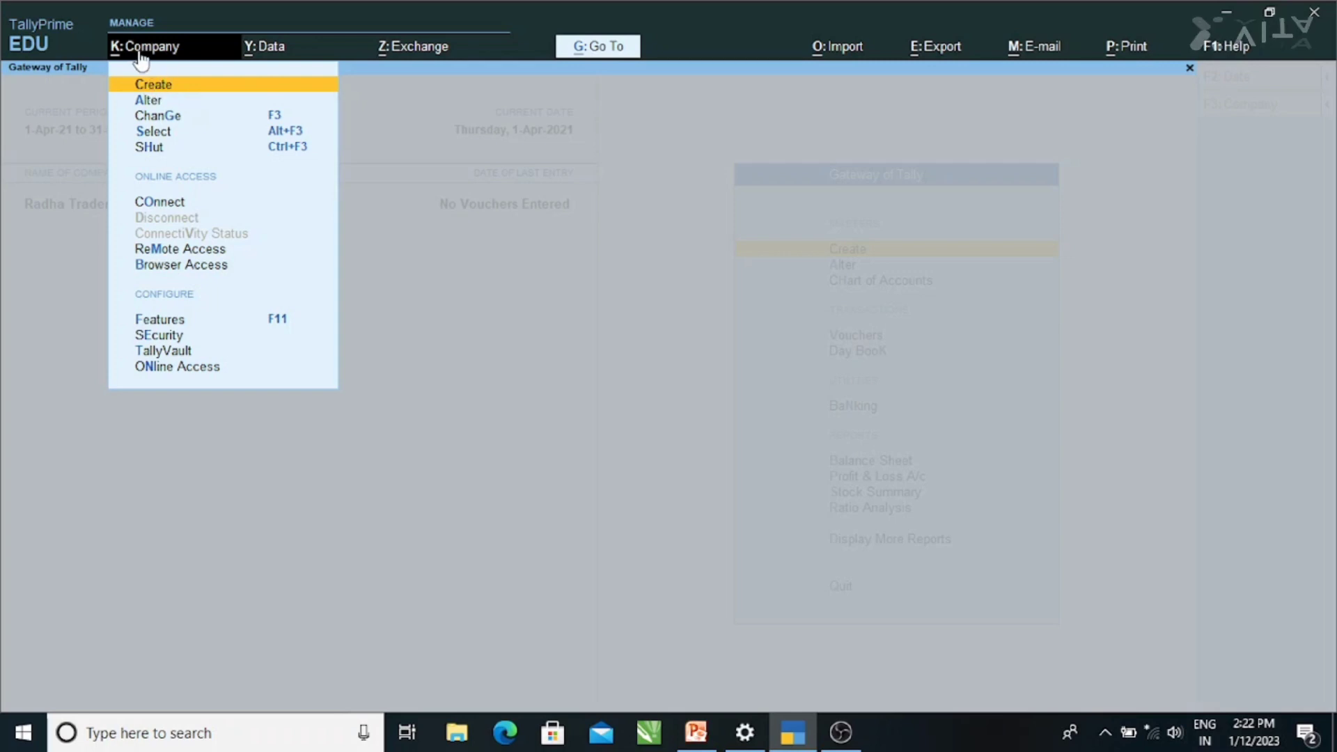
pyautogui.click(471, 156)
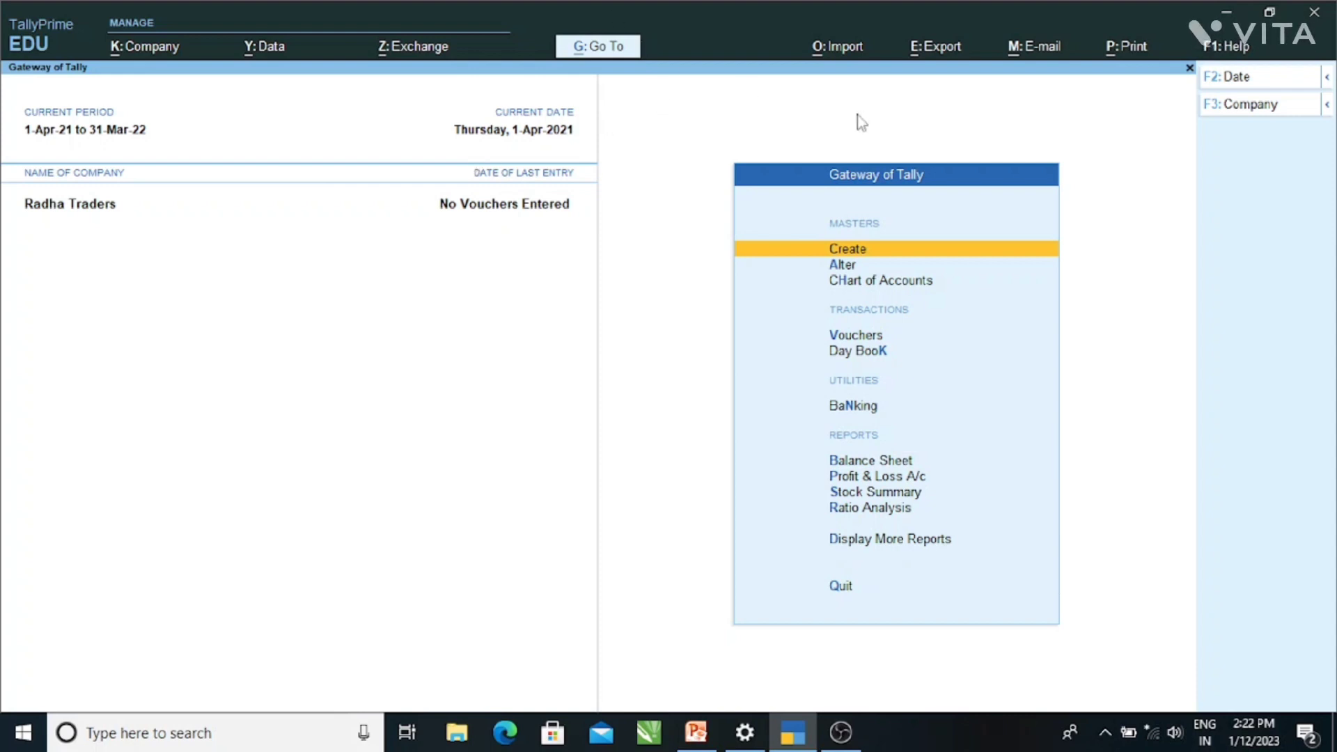
pyautogui.hotkey('alt', 'k')
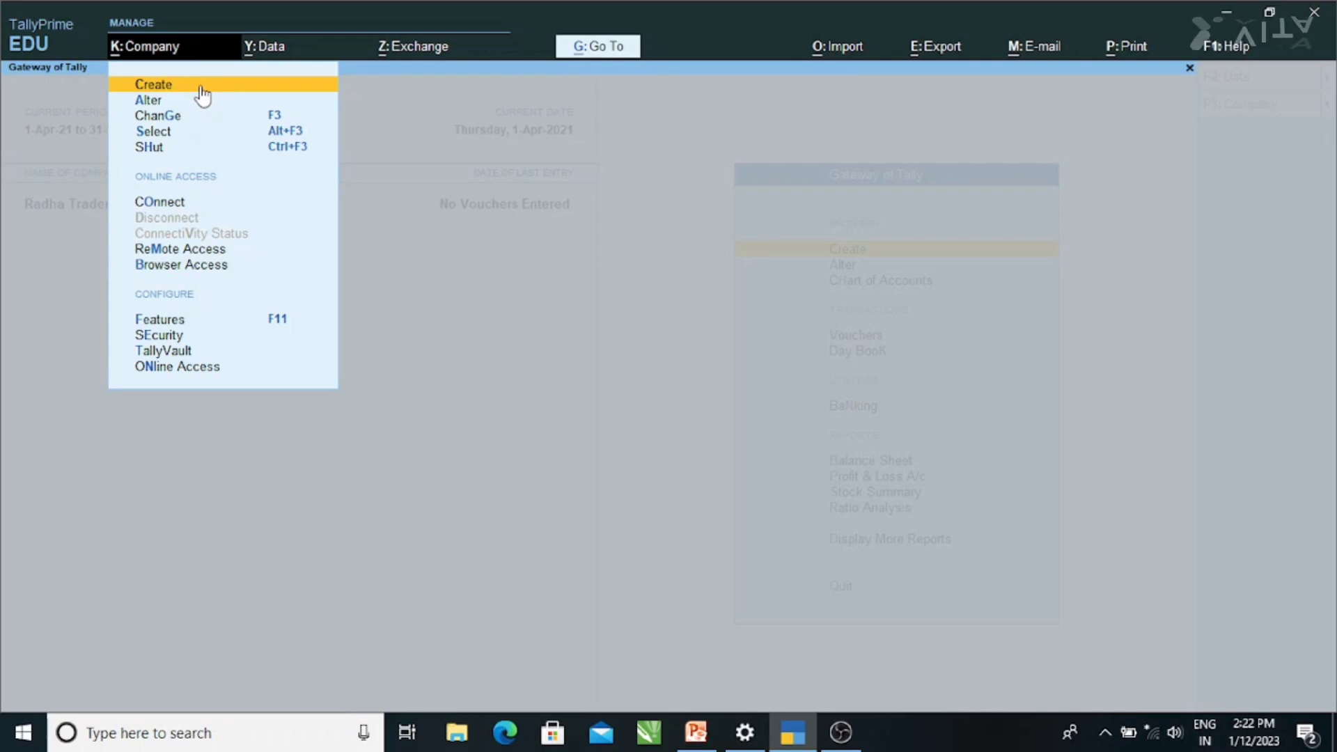
pyautogui.click(200, 84)
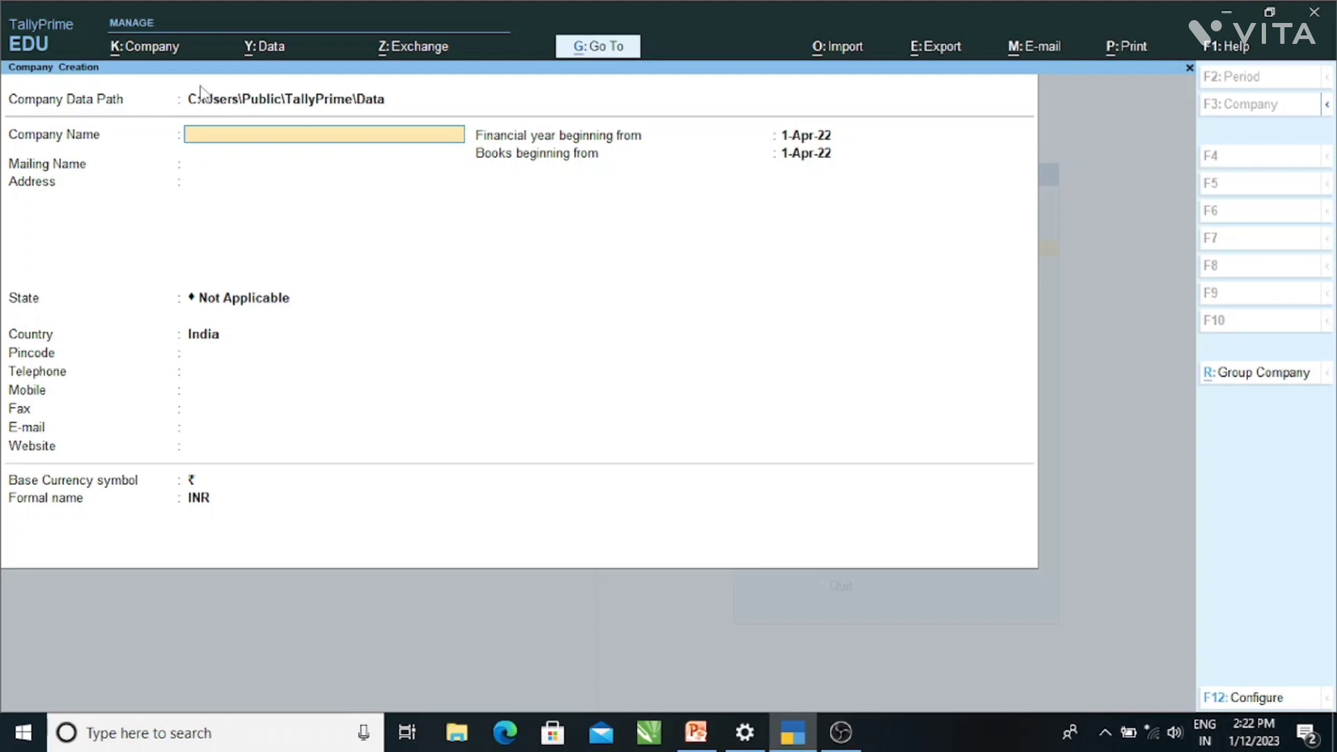
# - Name the company Rk Traders Company, keep the same mailing name, and enter its street address
pyautogui.write('Rk Traders Compn')
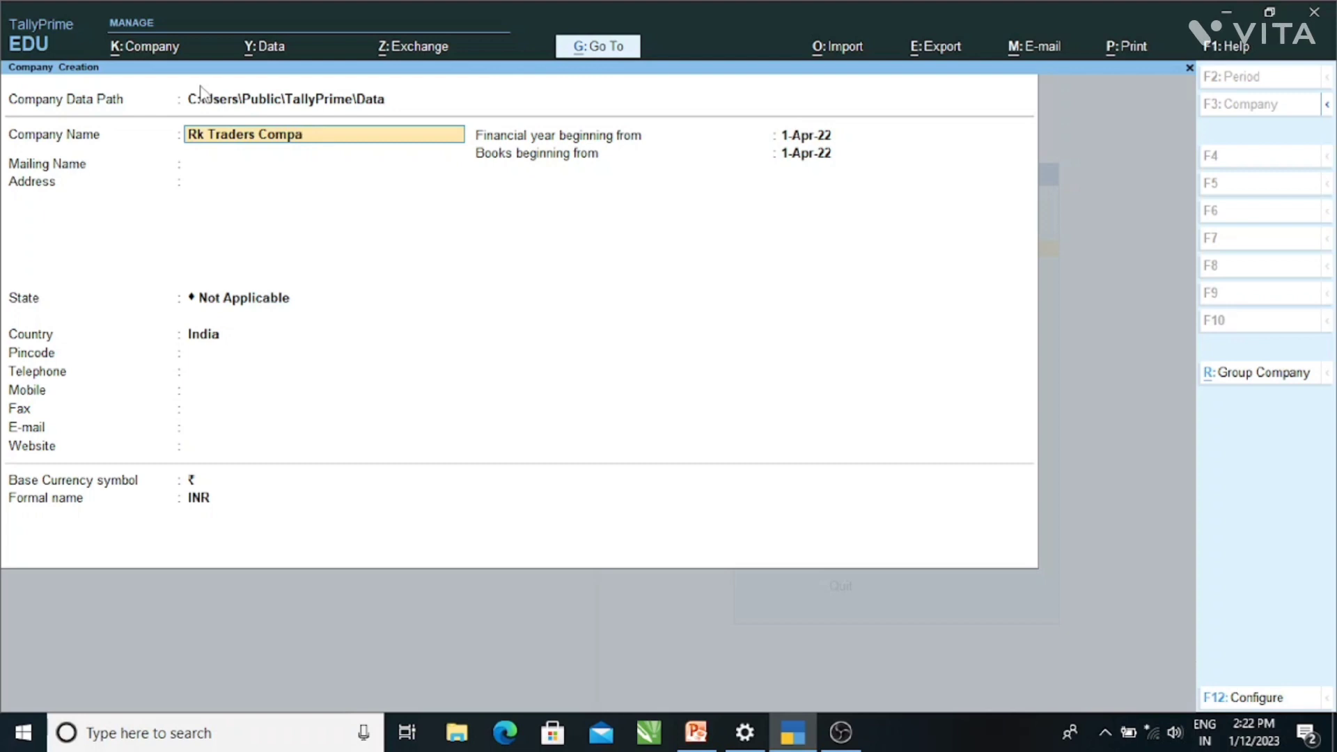
pyautogui.write('ny')
pyautogui.press('Return')
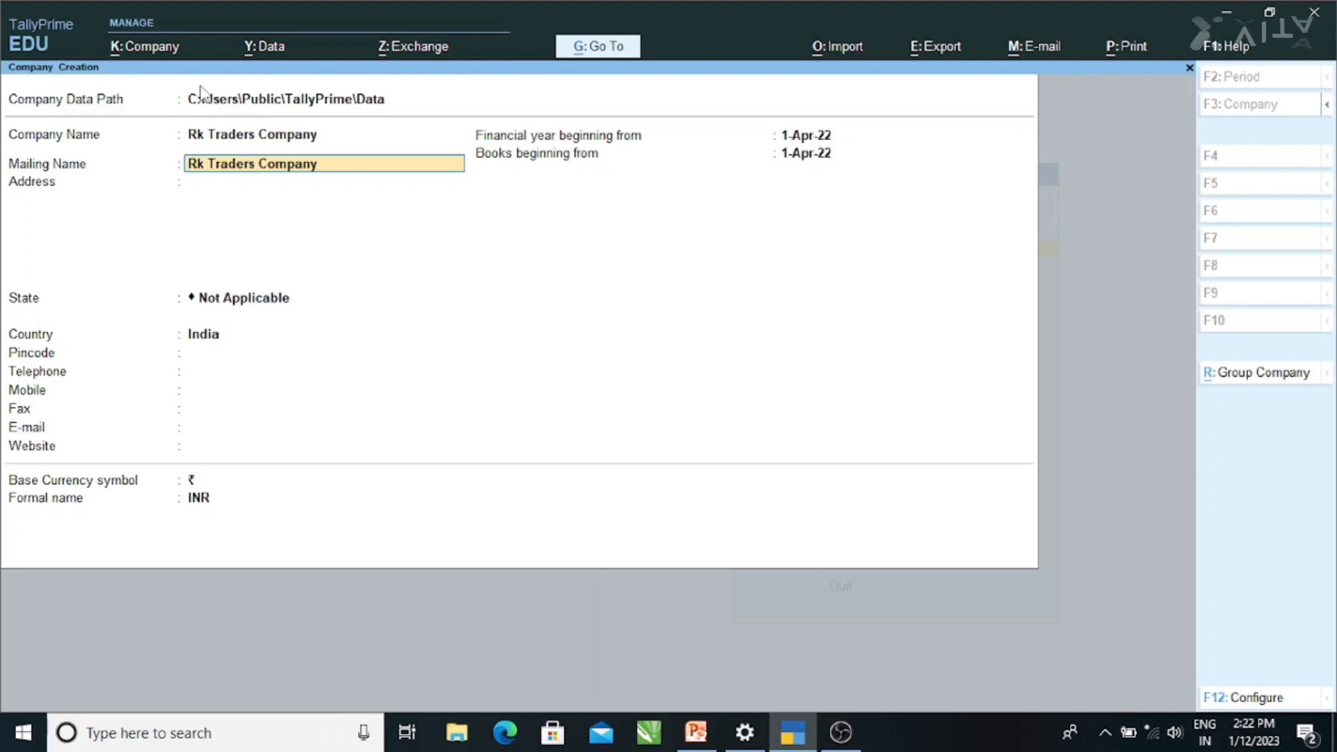
pyautogui.press('Return')
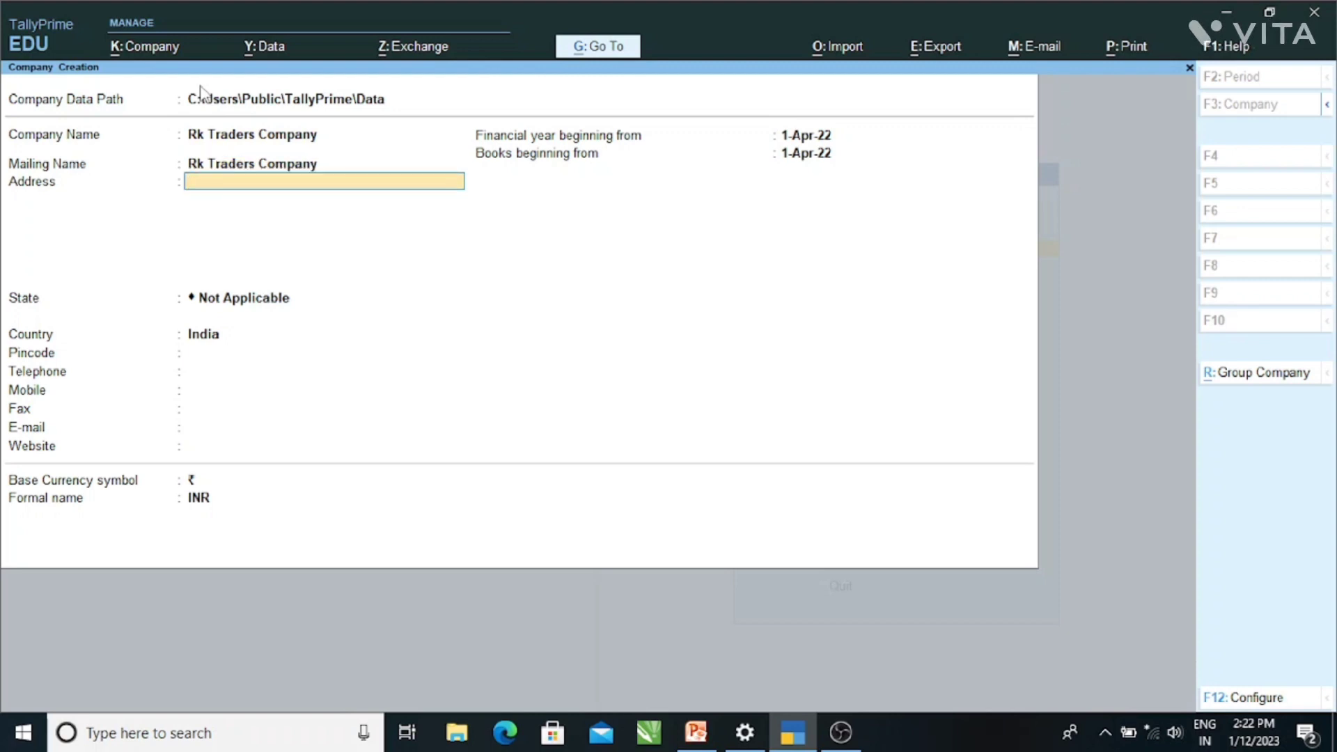
pyautogui.write('Shahimarket')
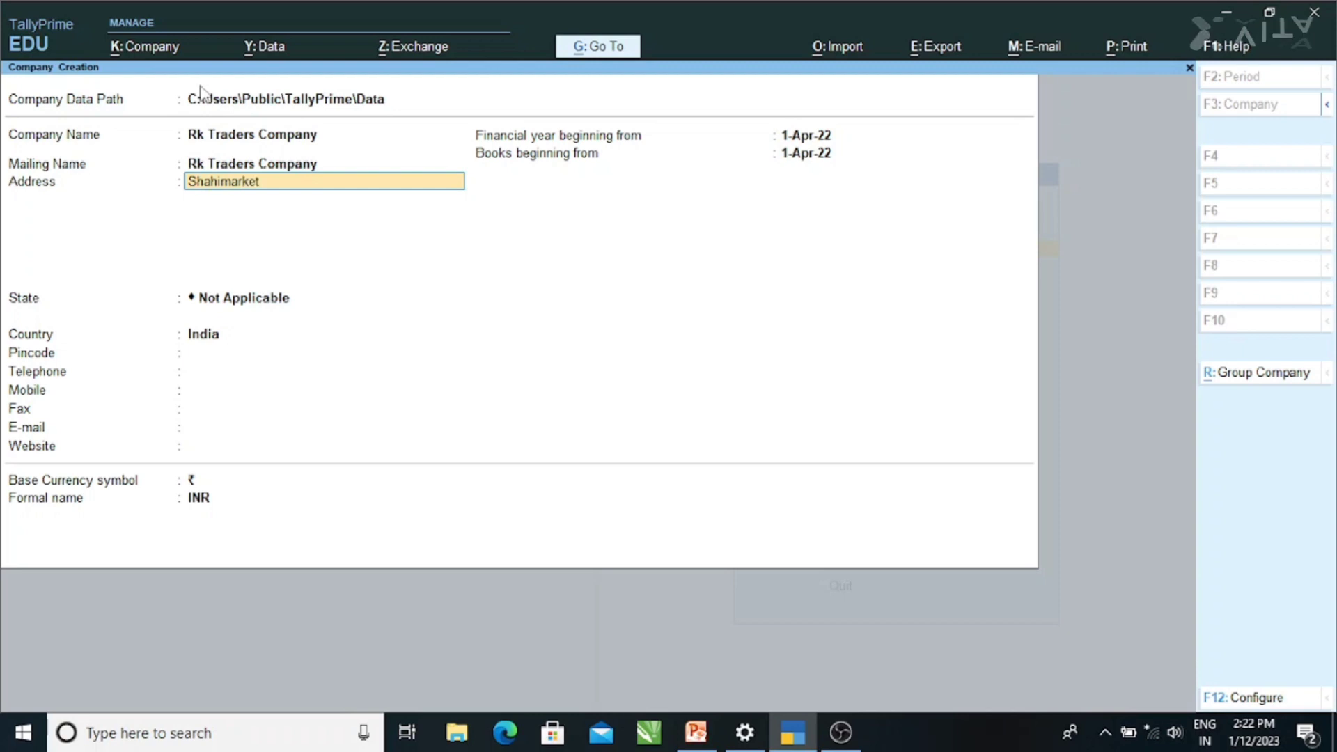
pyautogui.write(' Gol')
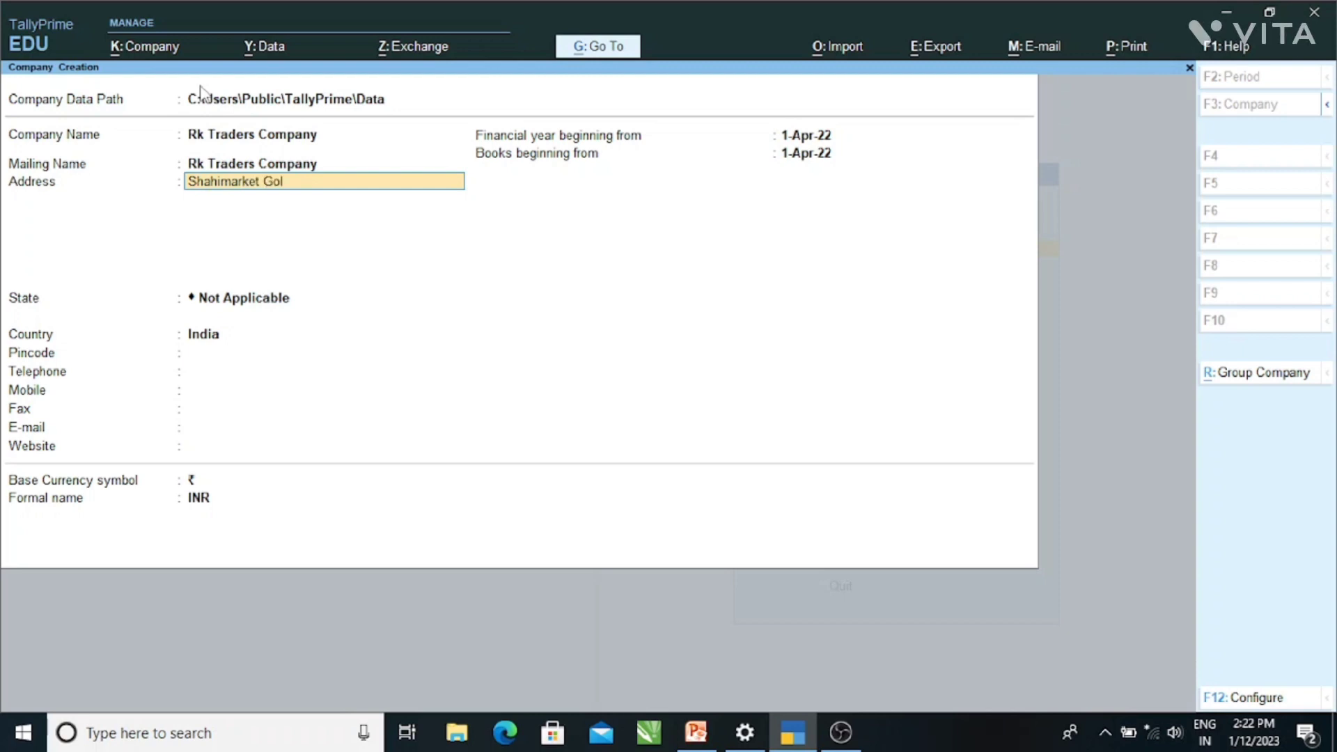
pyautogui.write('ghar Gora')
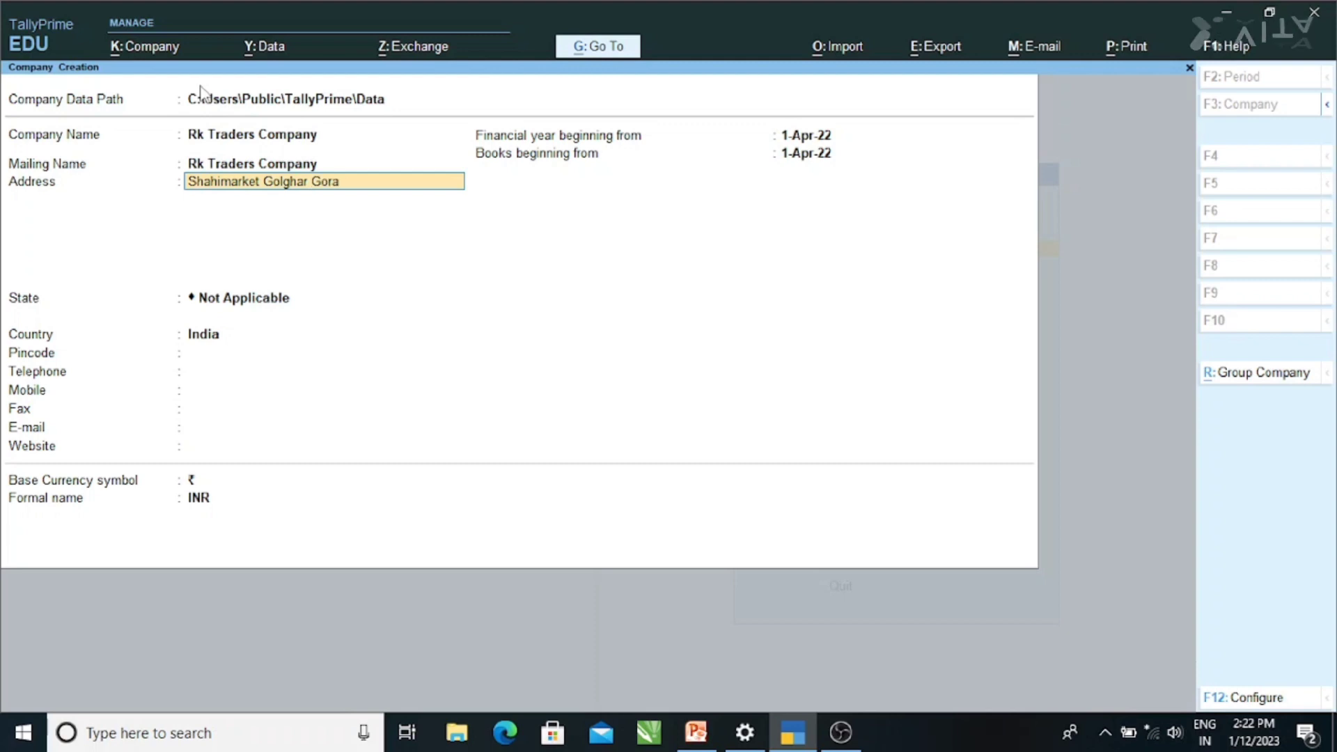
pyautogui.write('khpur')
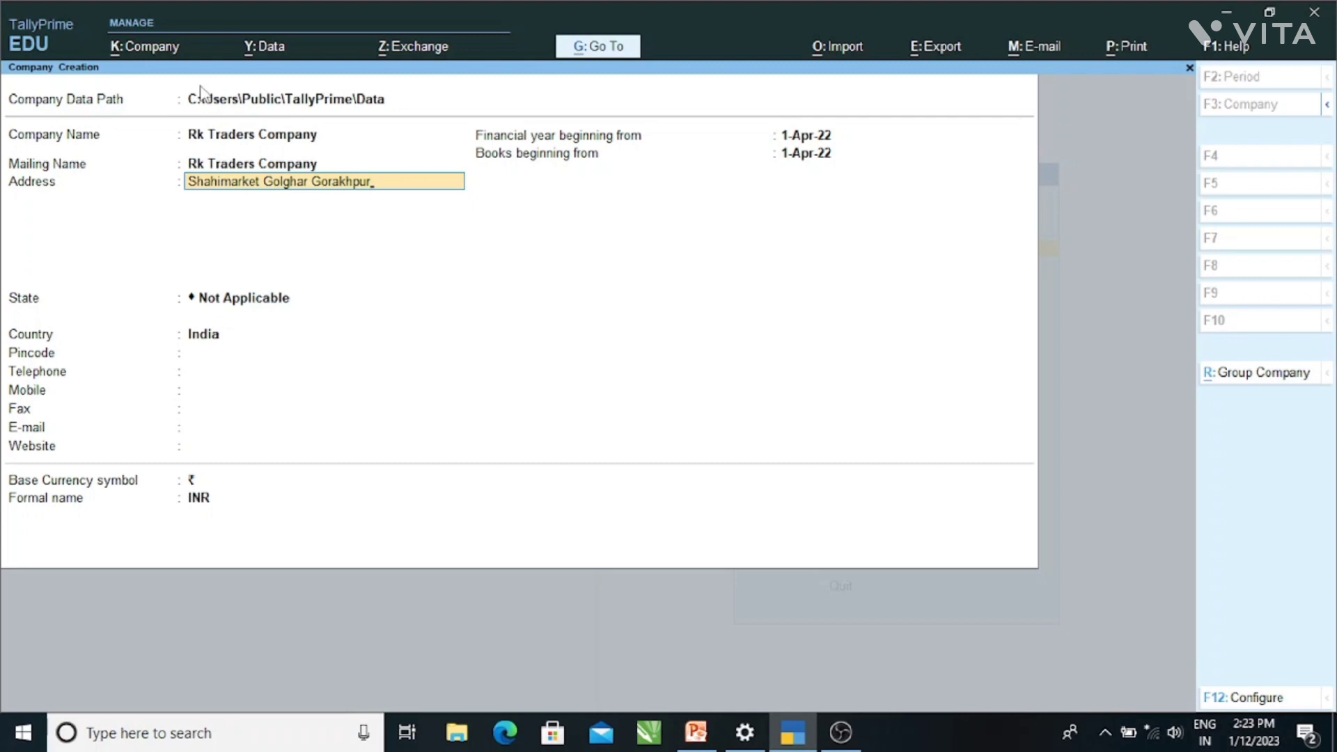
pyautogui.press('Return')
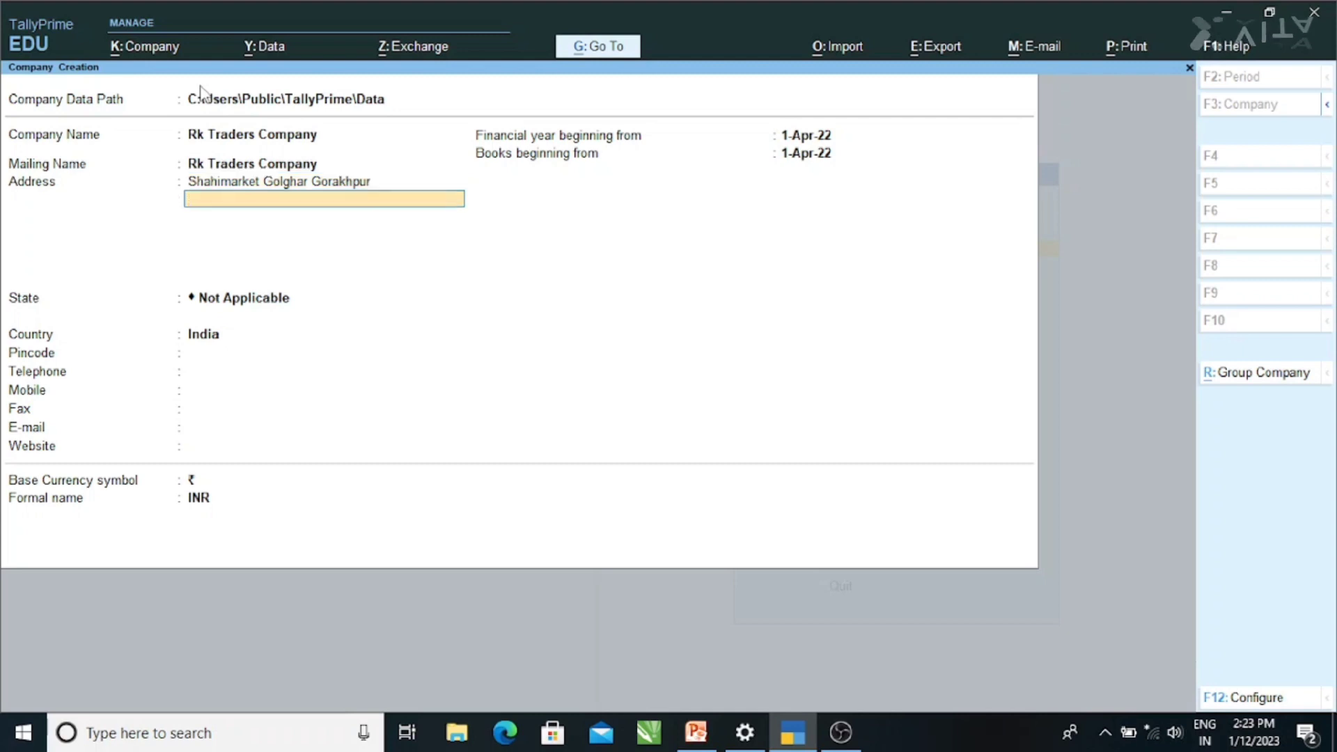
pyautogui.press('Return')
# - Set the state to Uttar Pradesh and enter the pincode
pyautogui.write('U')
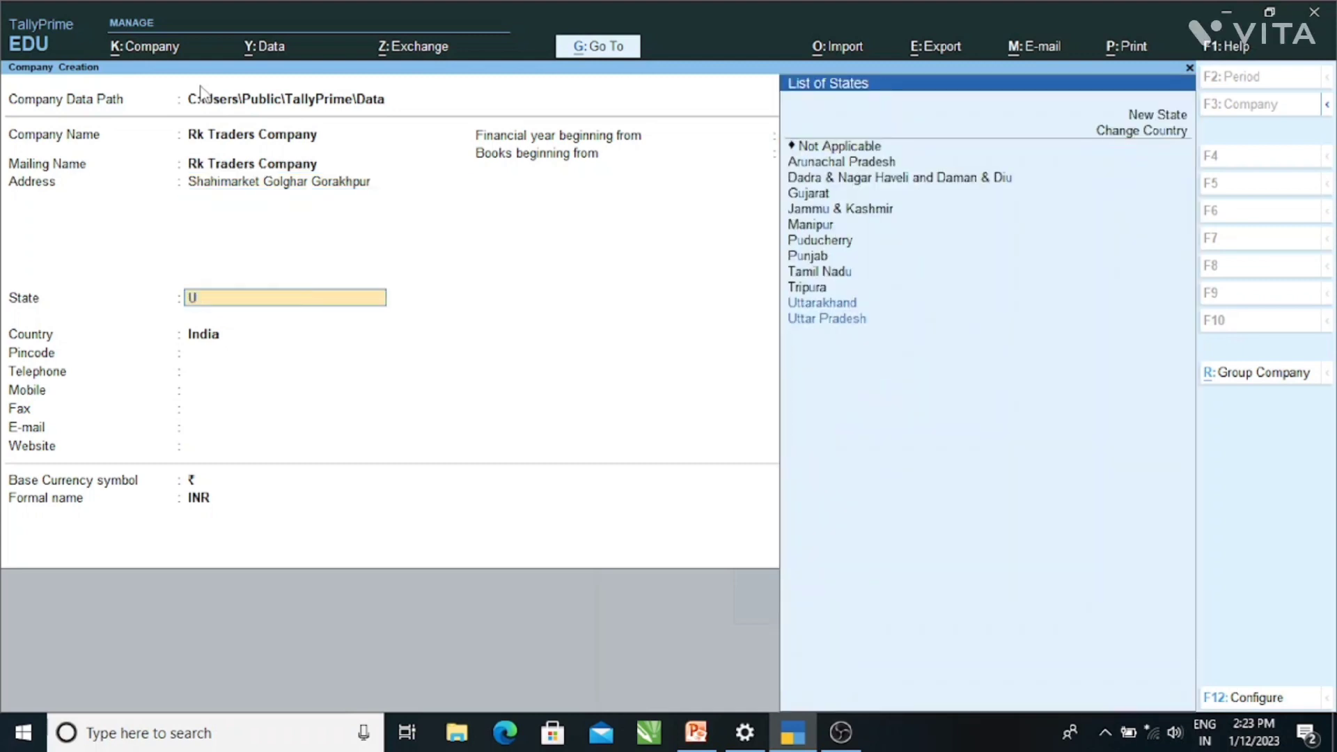
pyautogui.press('Down')
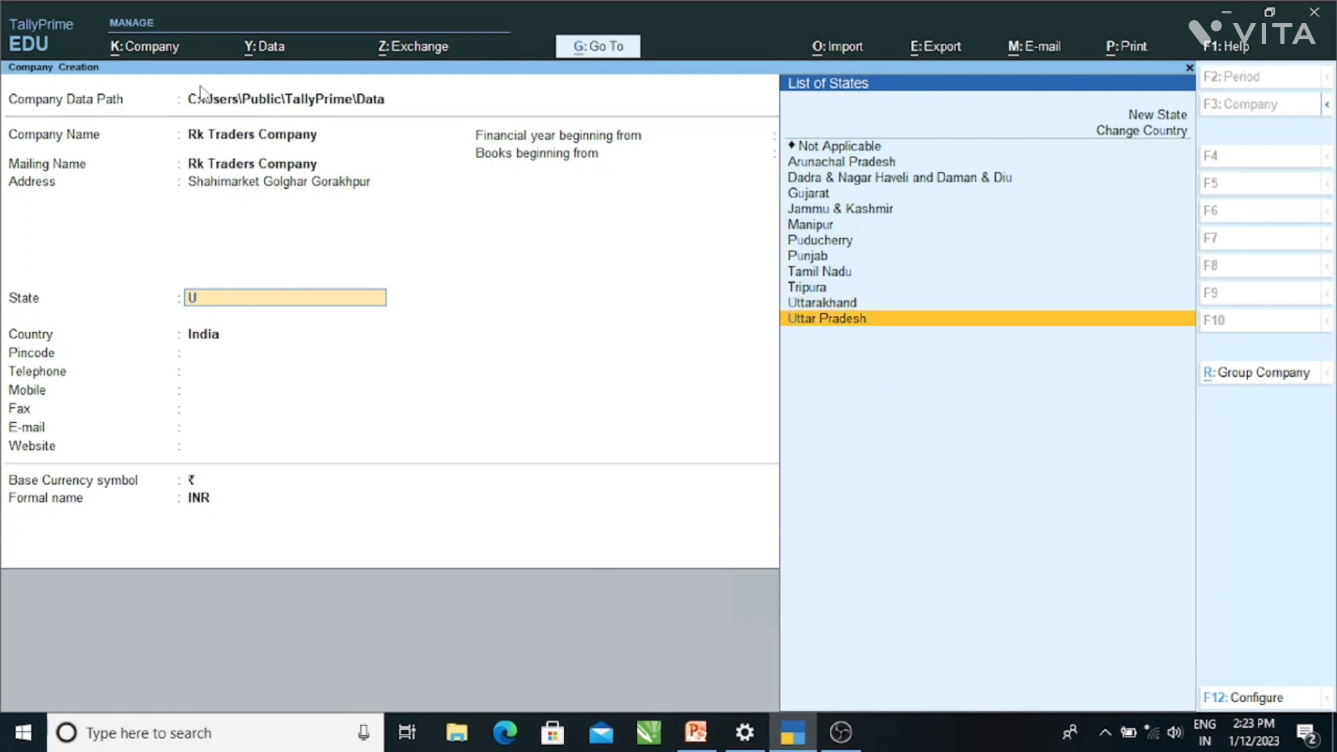
pyautogui.press('Return')
pyautogui.write('2')
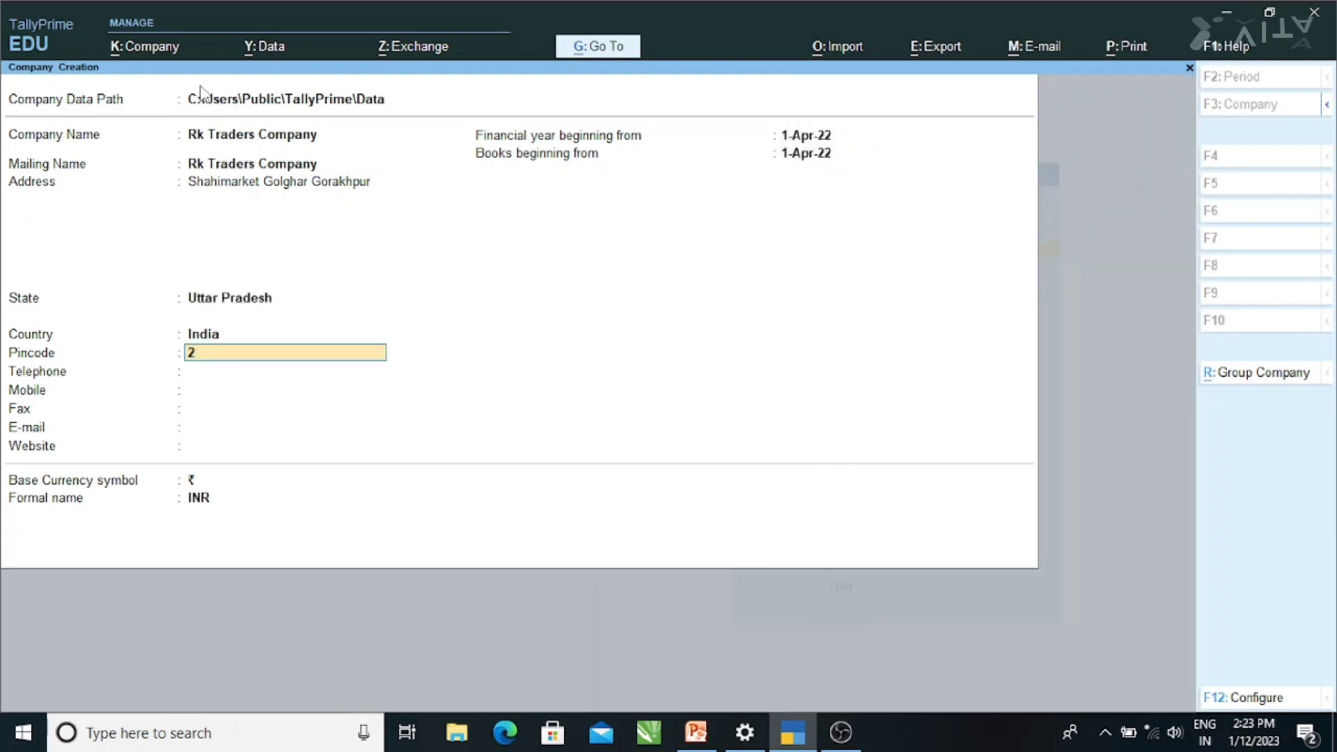
pyautogui.write('730')
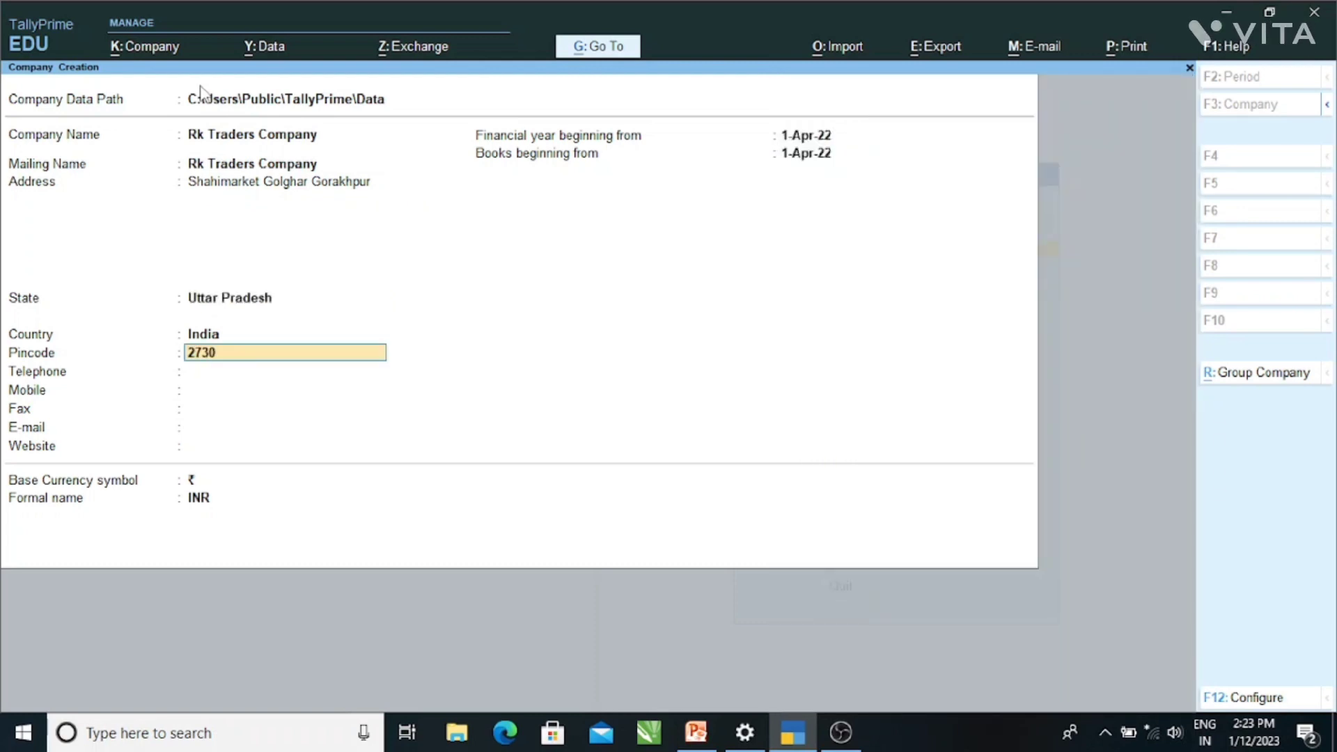
pyautogui.write('01')
pyautogui.press('Return')
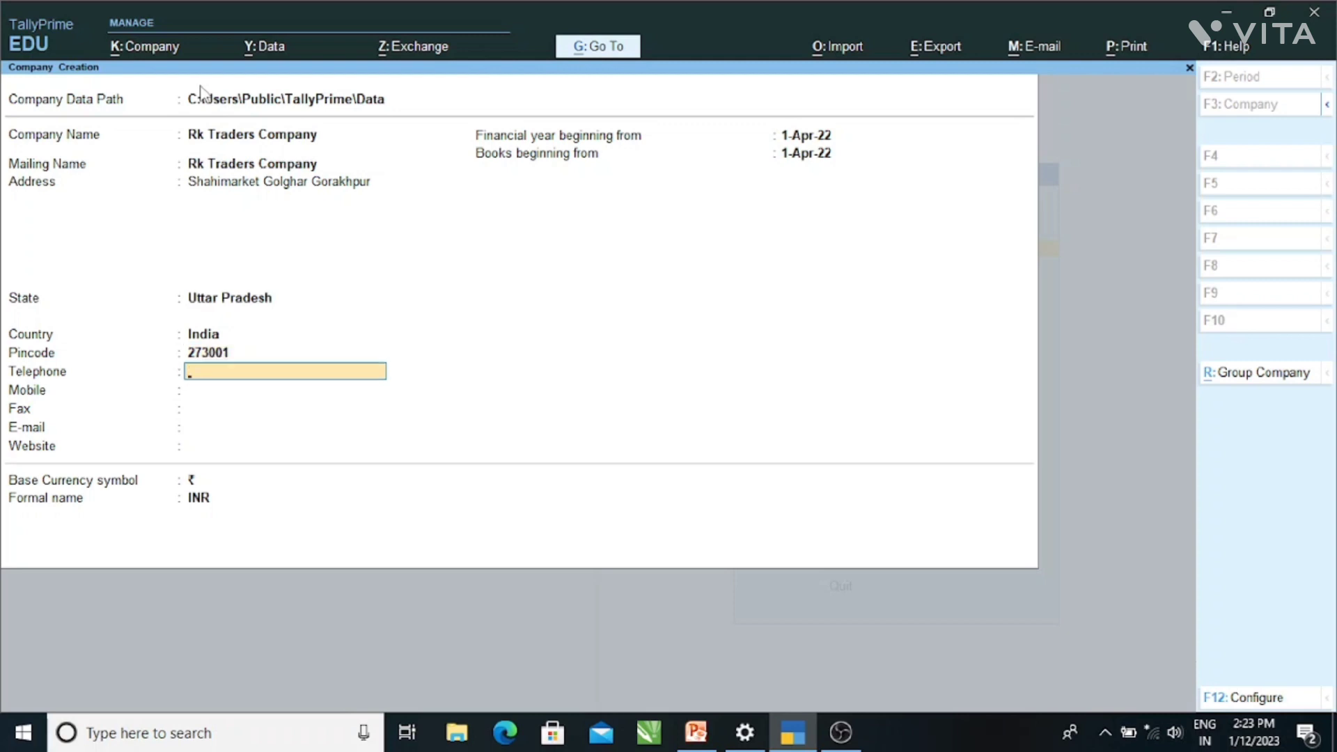
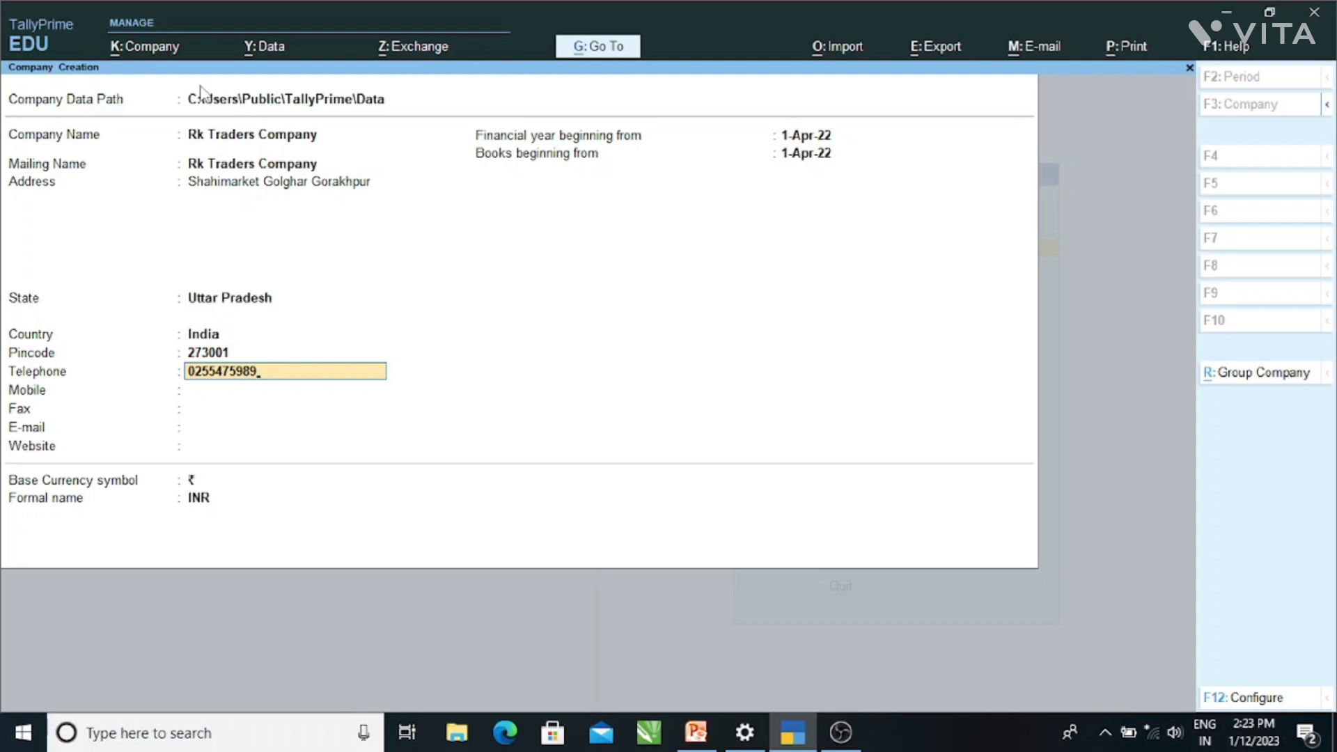
pyautogui.press('Return')
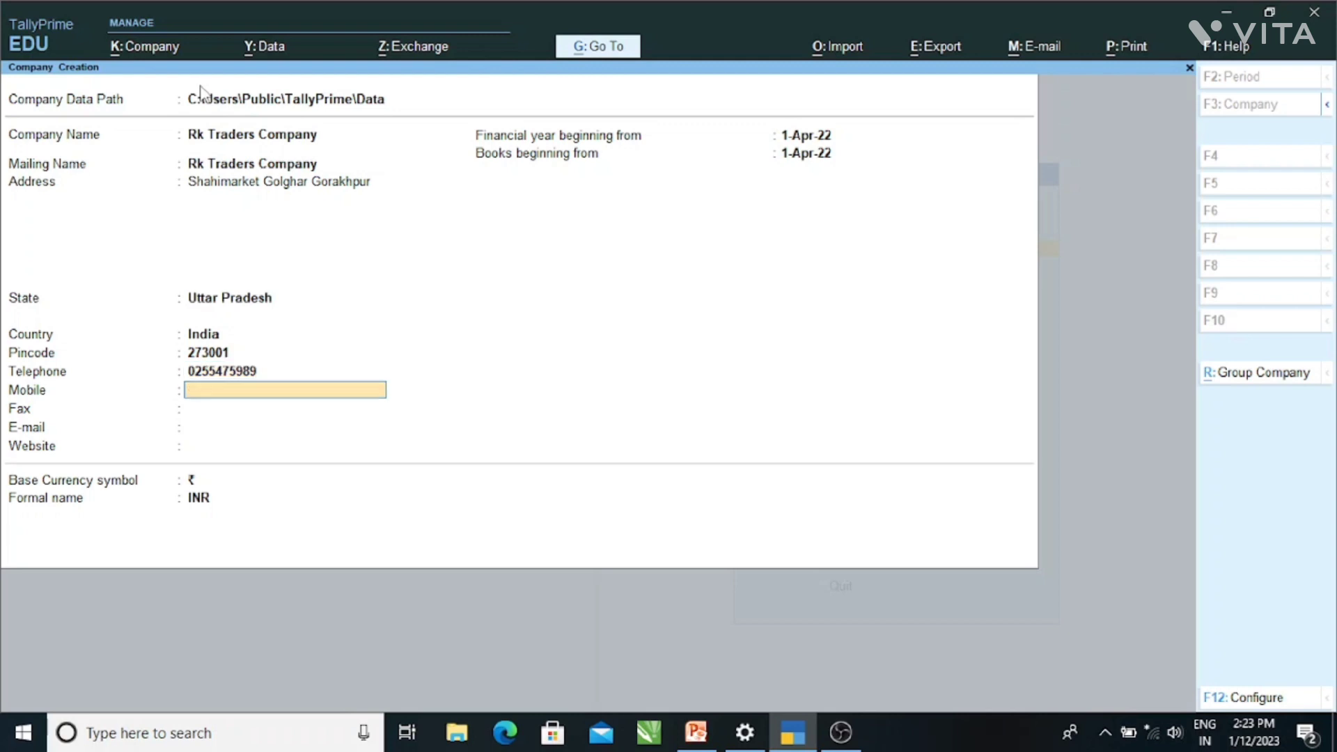
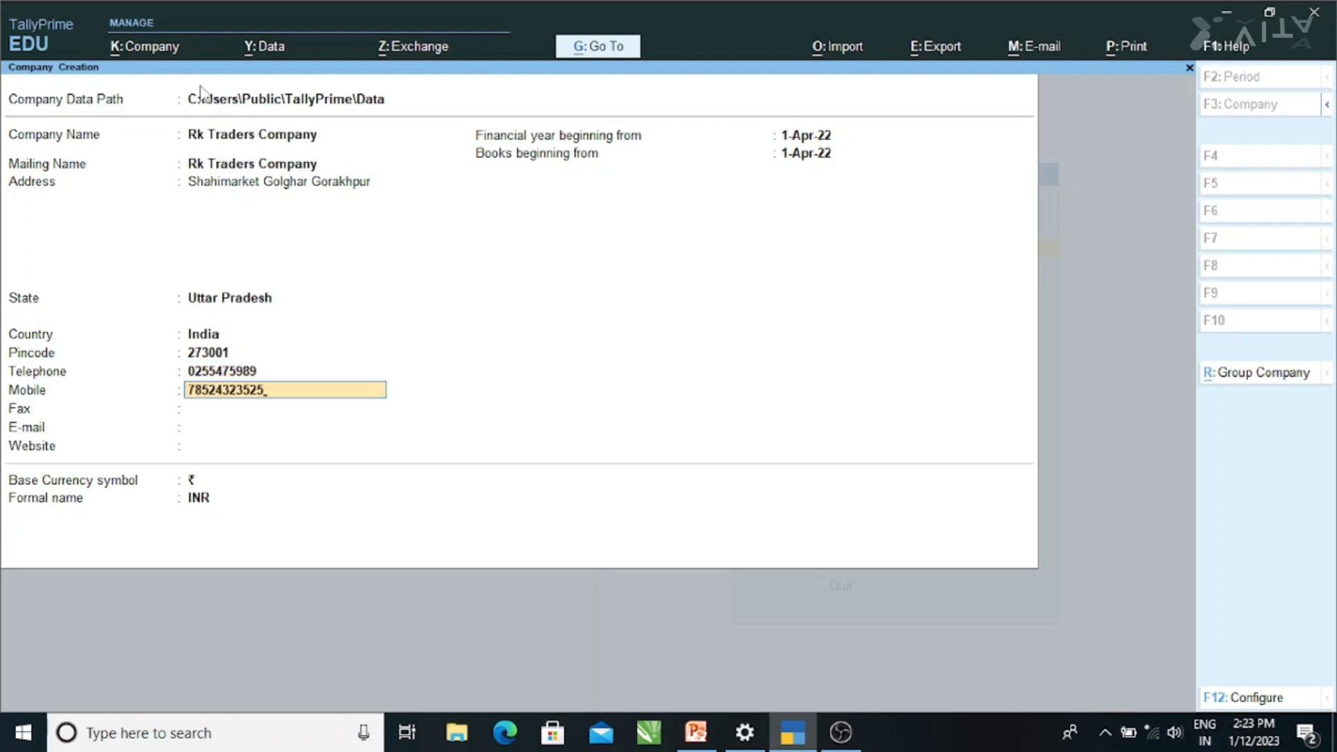
pyautogui.press('Return')
pyautogui.write('54525')
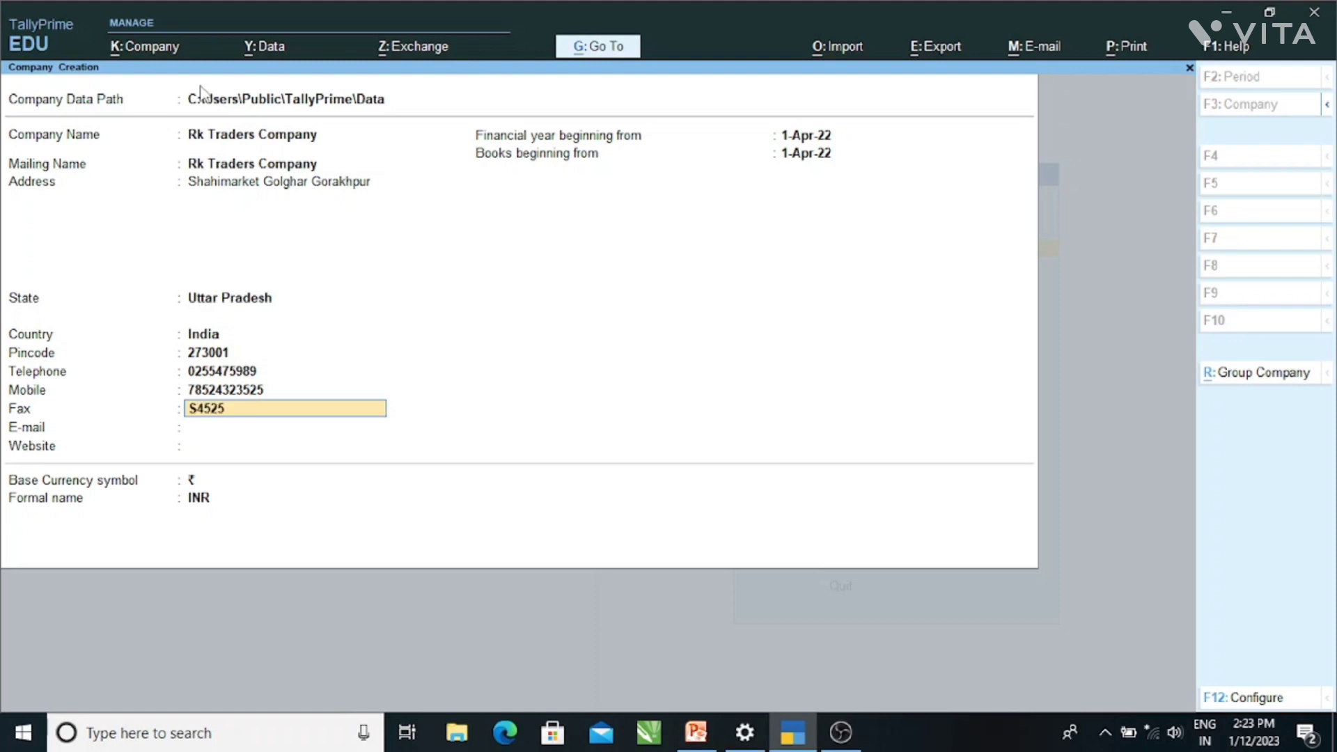
pyautogui.press('Return')
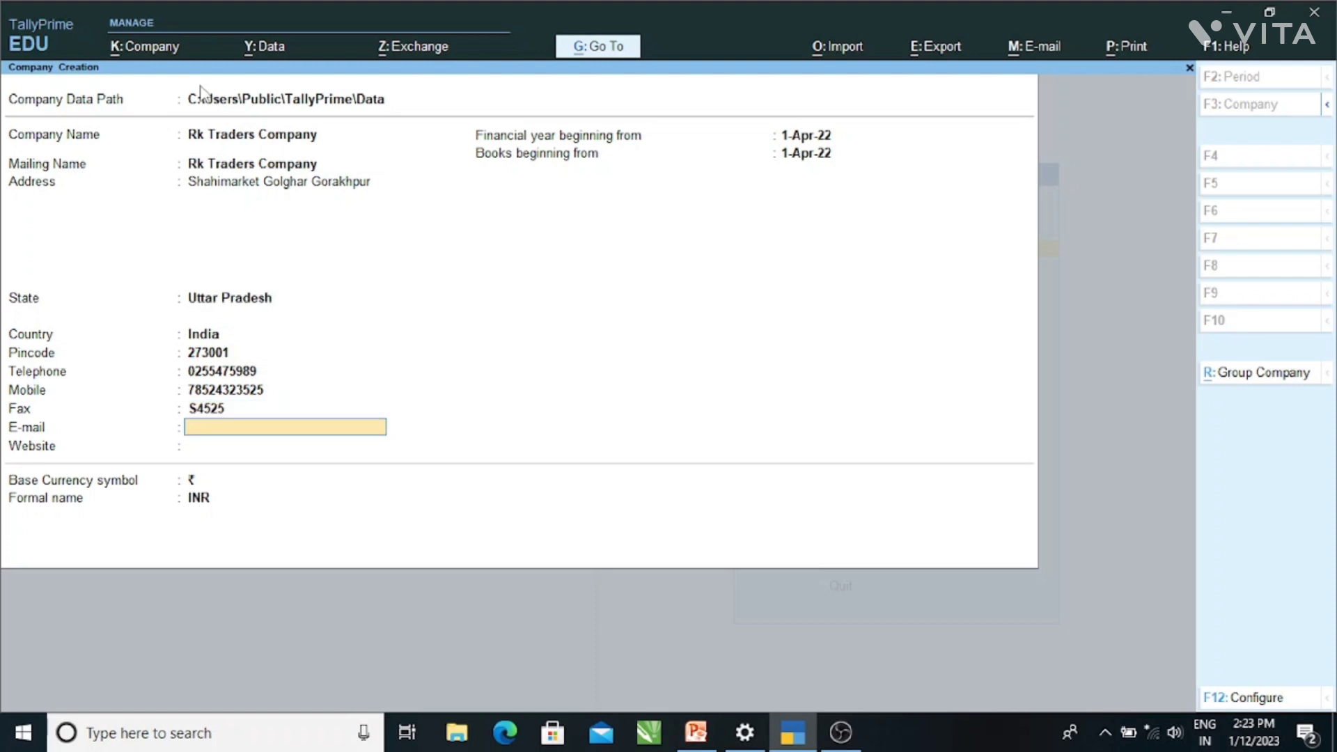
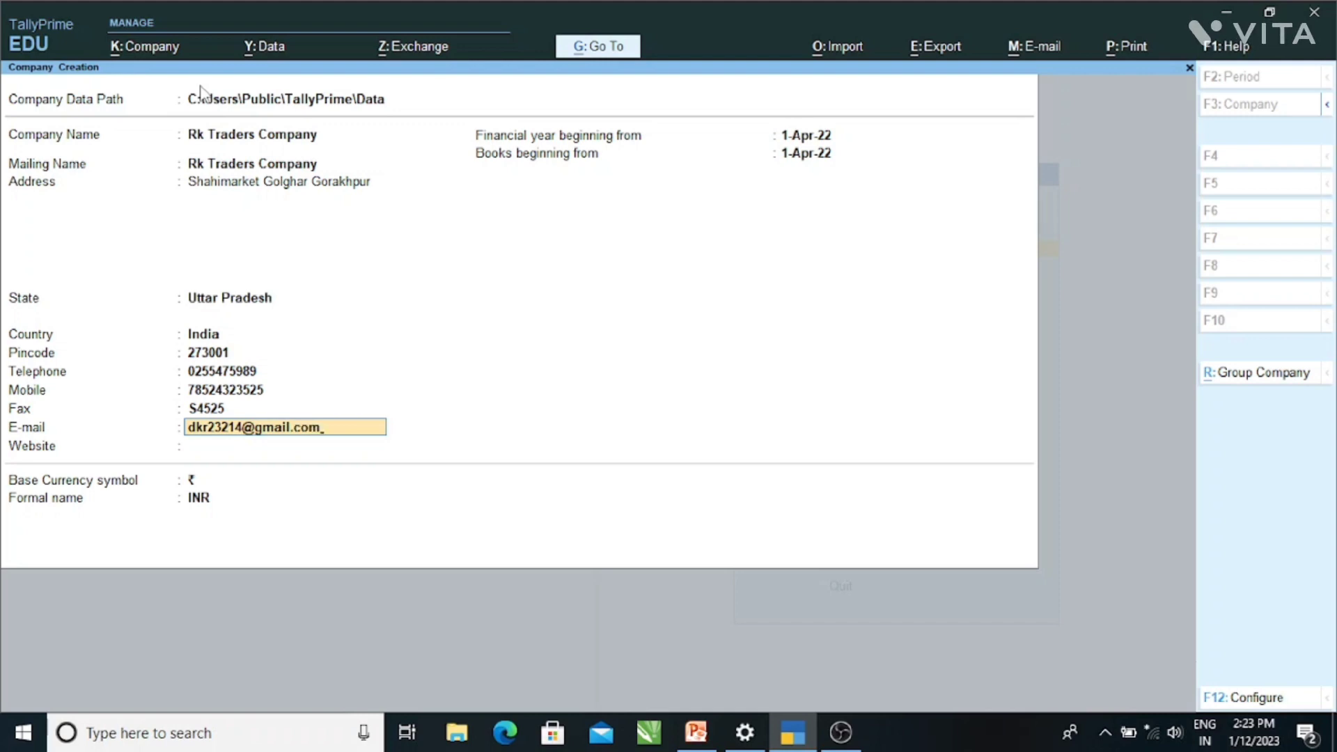
pyautogui.press('Return')
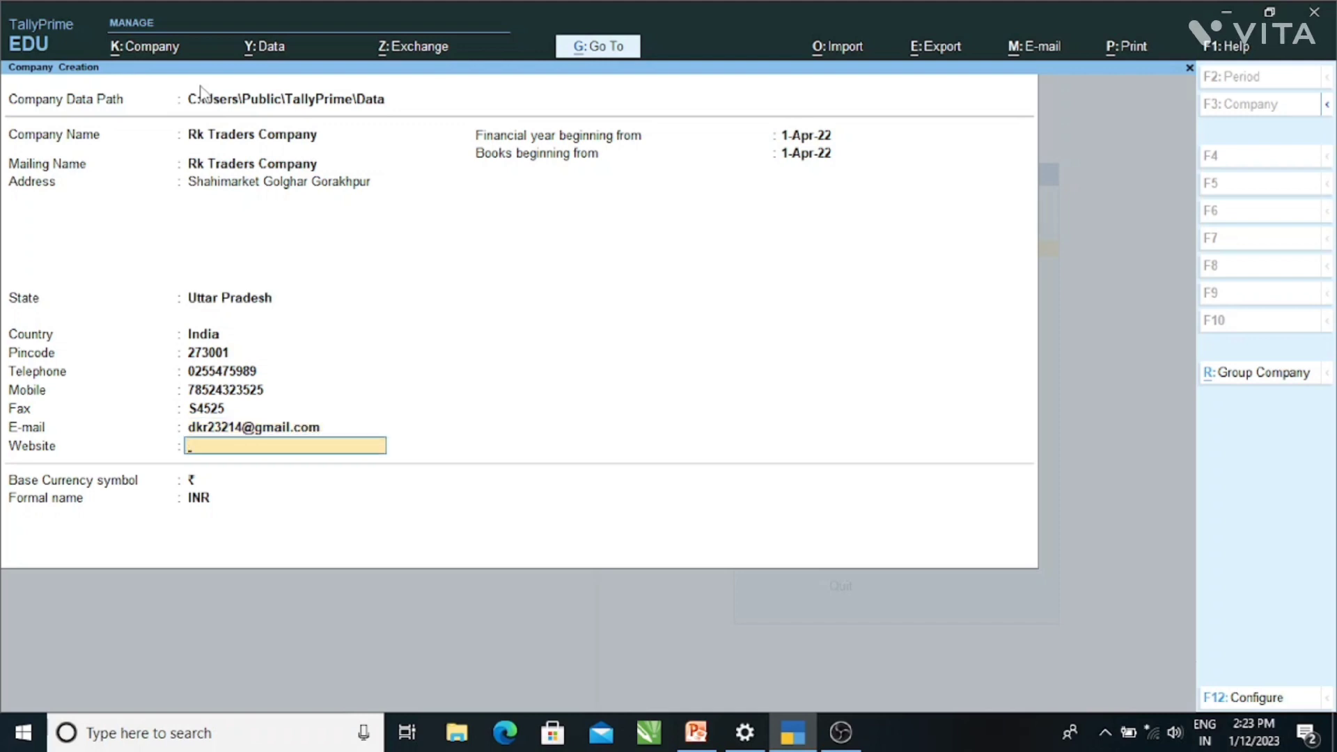
pyautogui.write('www.rktraders.com')
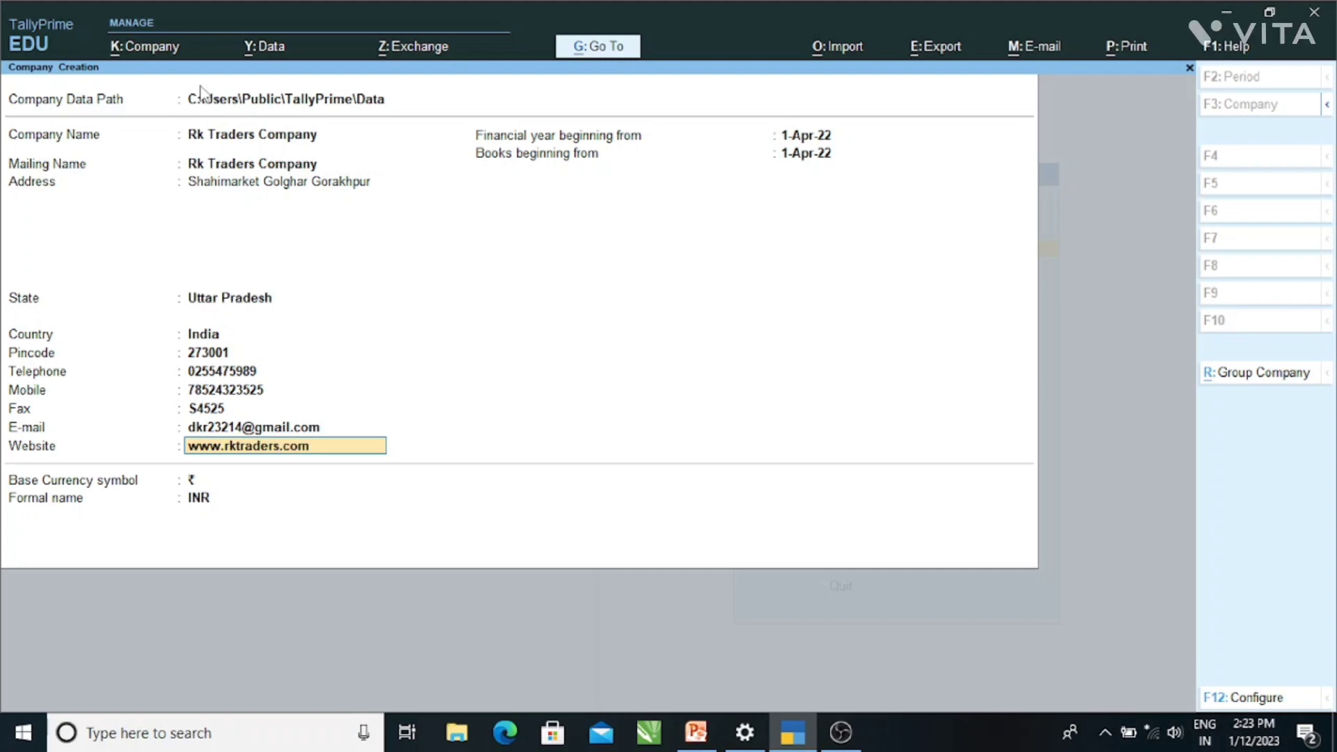
pyautogui.press('Return')
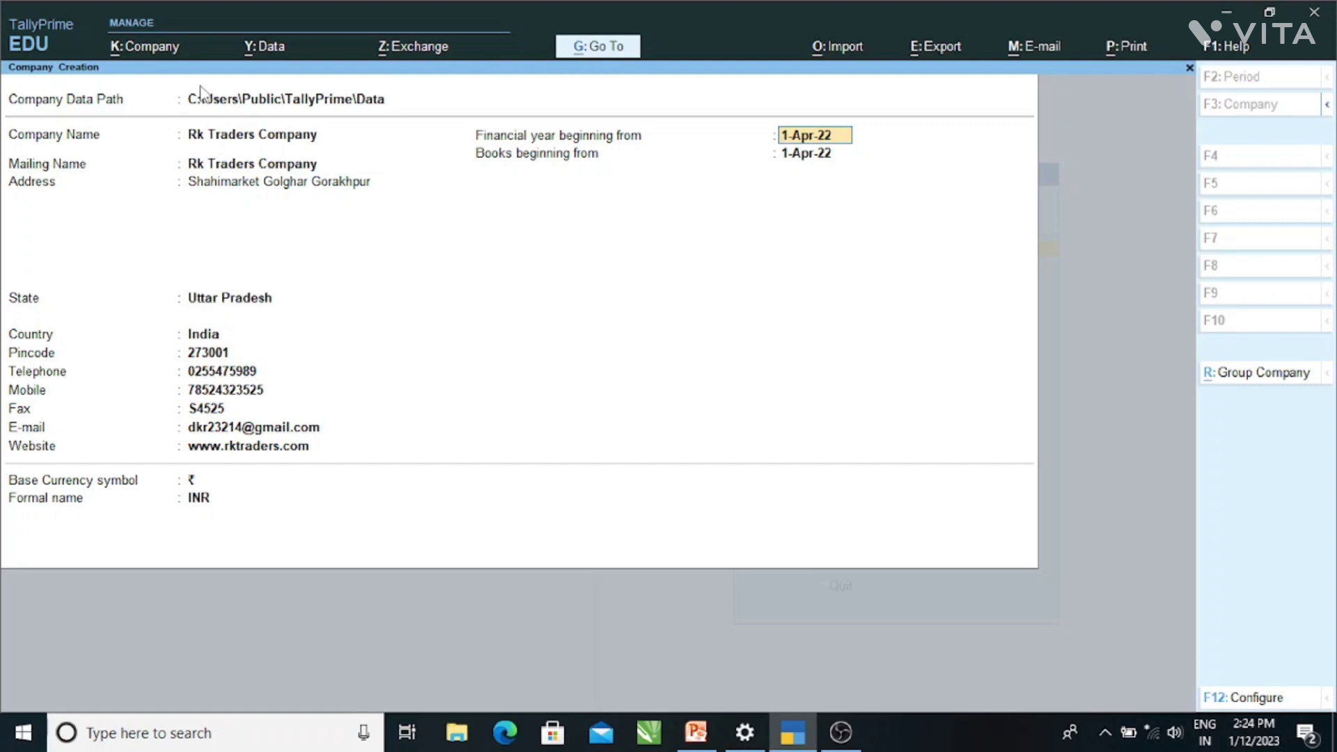
# - Keep 1-Apr-22 as the financial year start date
pyautogui.press('Return')
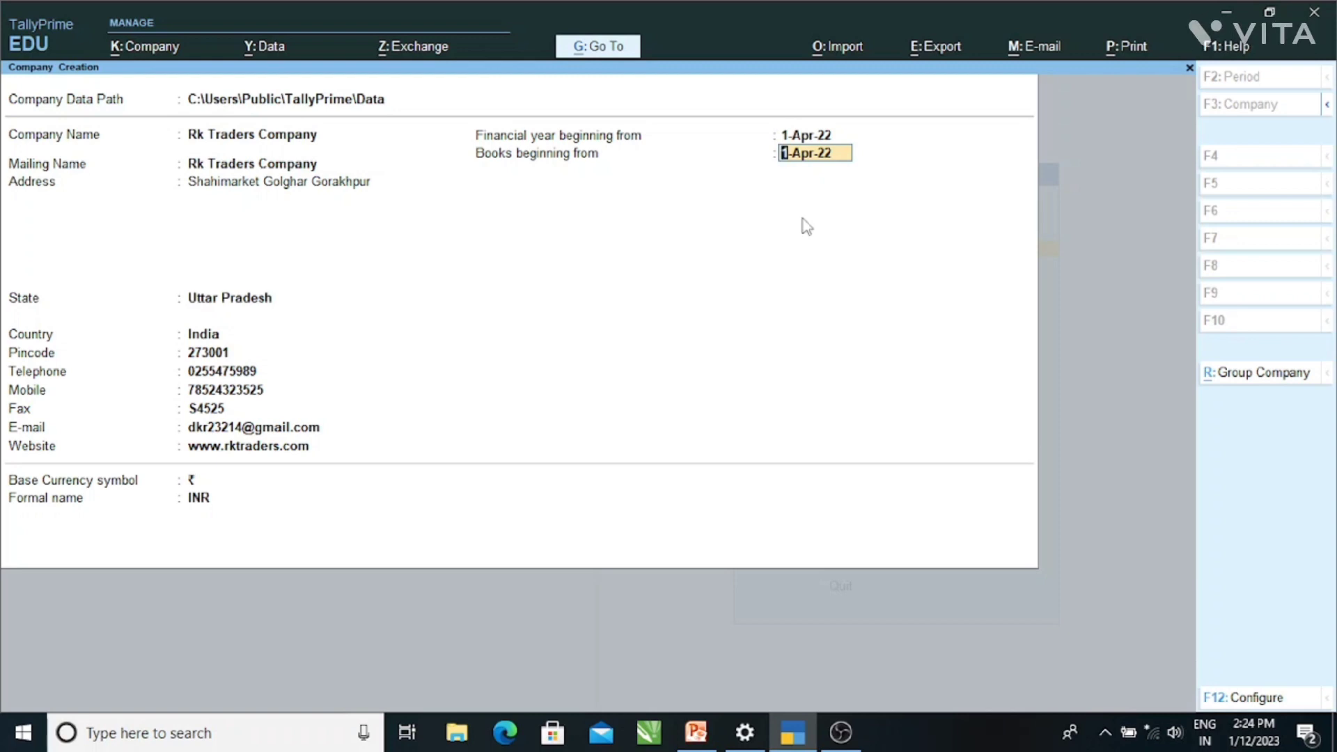
# - Answer Yes to the TallyVault, user access control and additional base currency configuration options
pyautogui.press('Return')
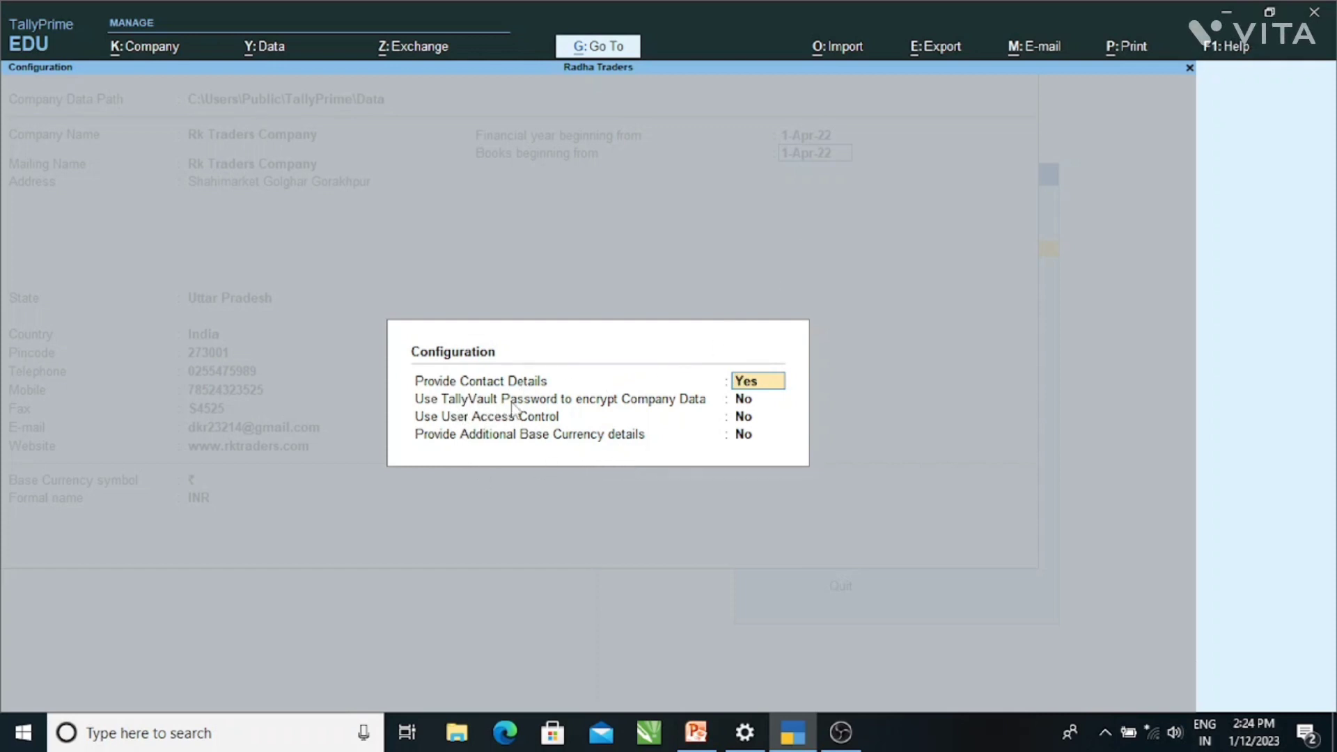
pyautogui.press('Return')
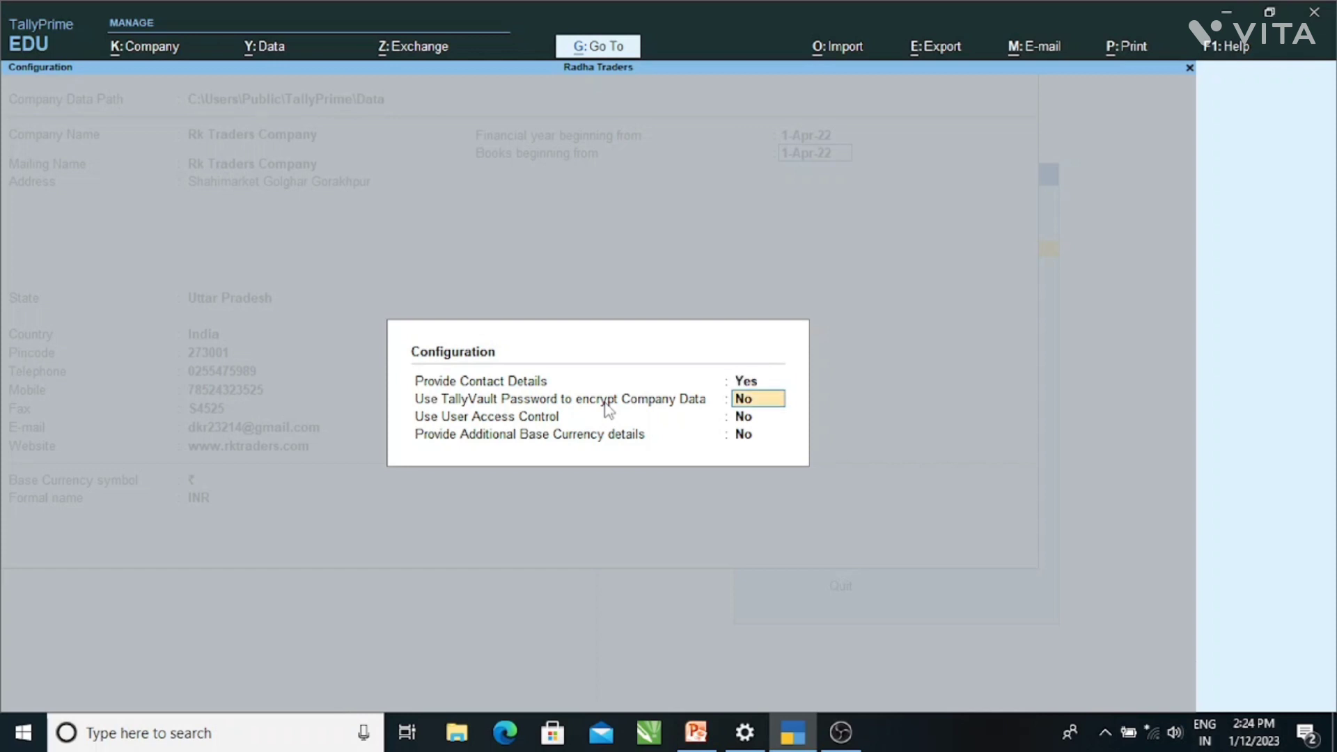
pyautogui.write('y')
pyautogui.press('Return')
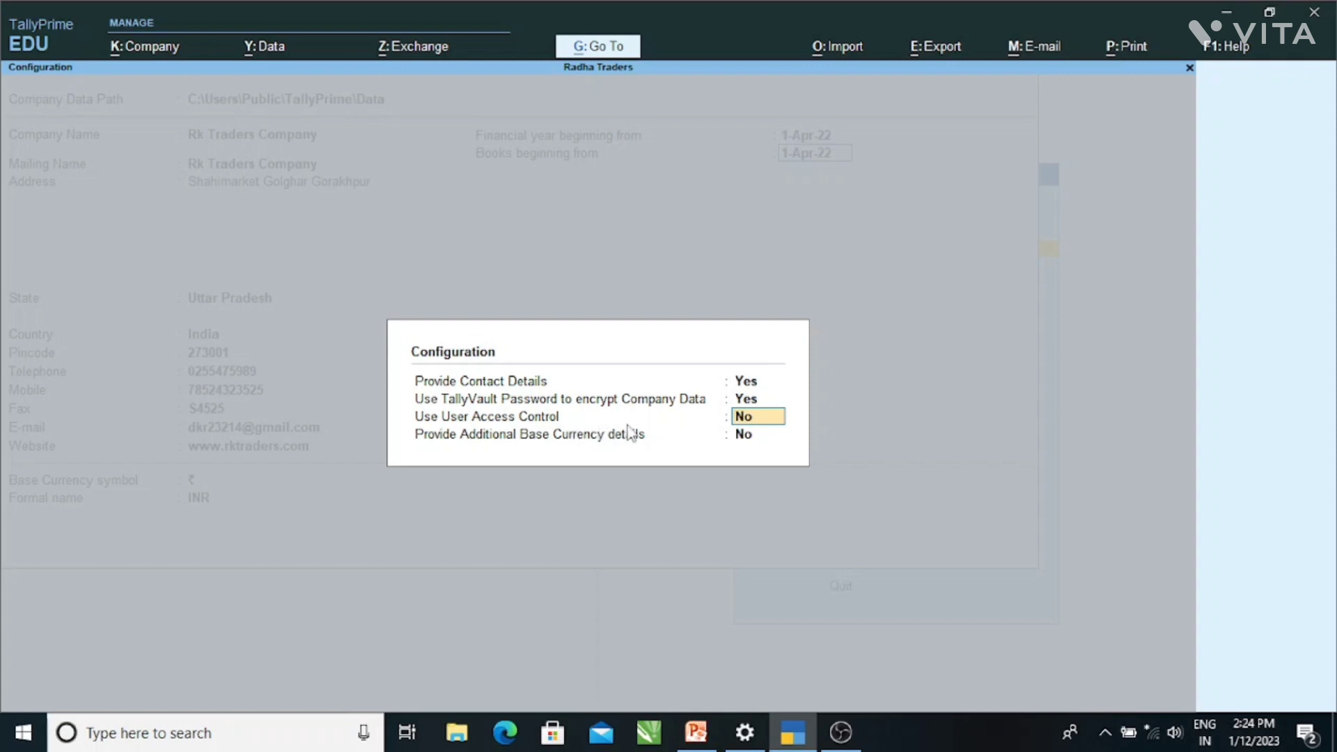
pyautogui.write('y')
pyautogui.press('Return')
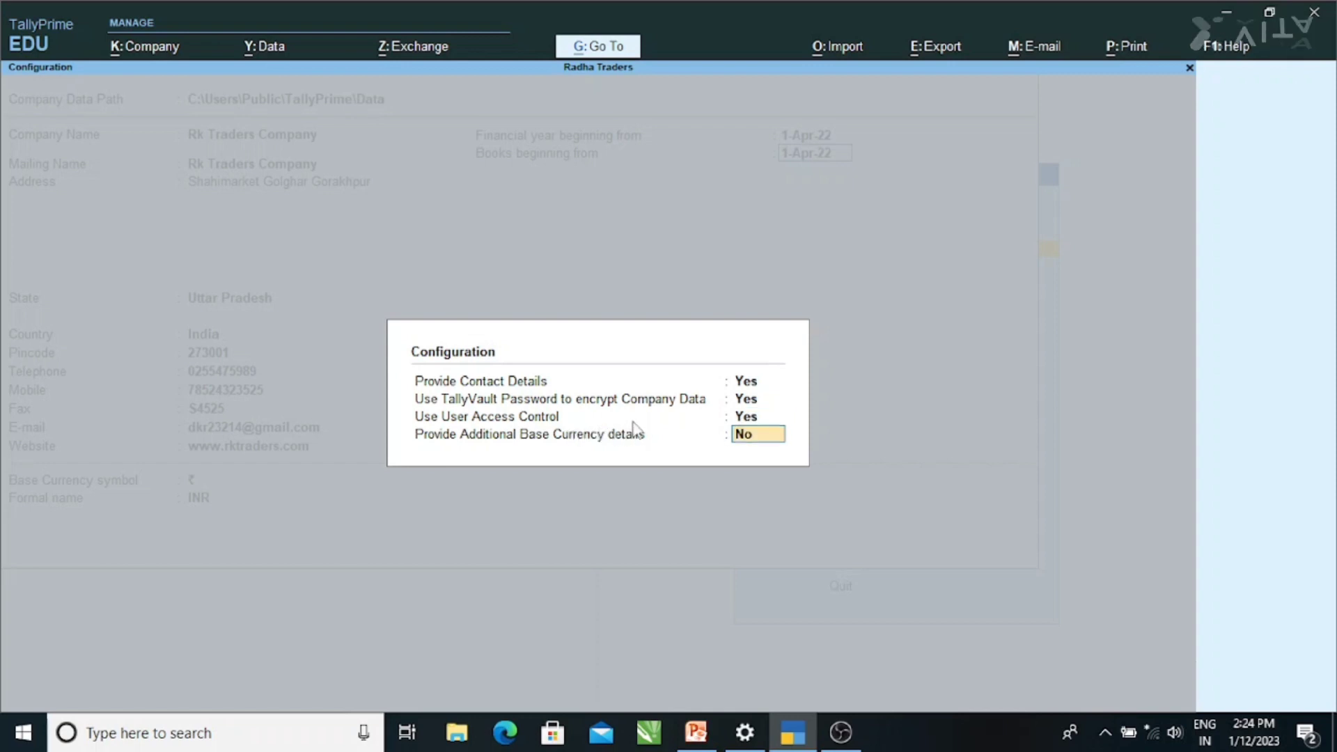
pyautogui.write('y')
pyautogui.press('Return')
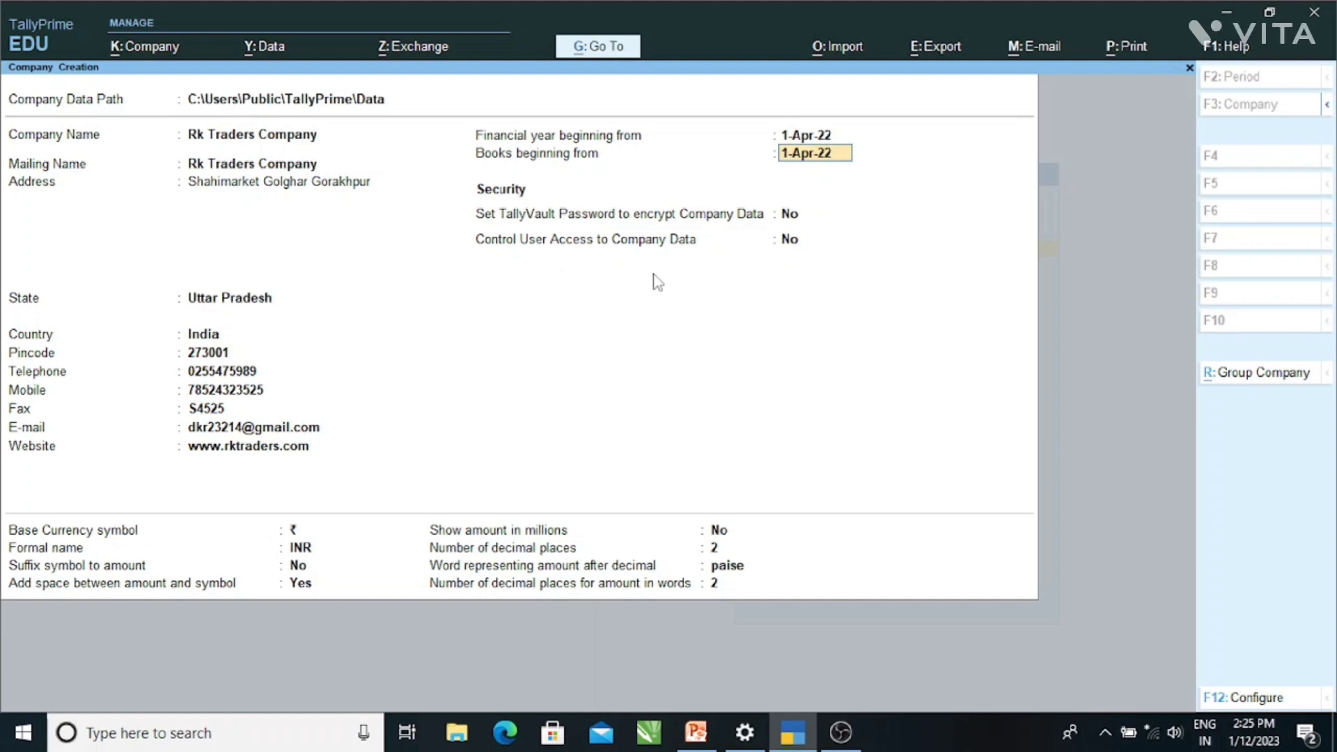
# - Accept the remaining security and currency fields to create Rk Traders Company
pyautogui.press('Return')
pyautogui.press('Return')
pyautogui.press('Return')
pyautogui.press('Return')
pyautogui.press('Return')
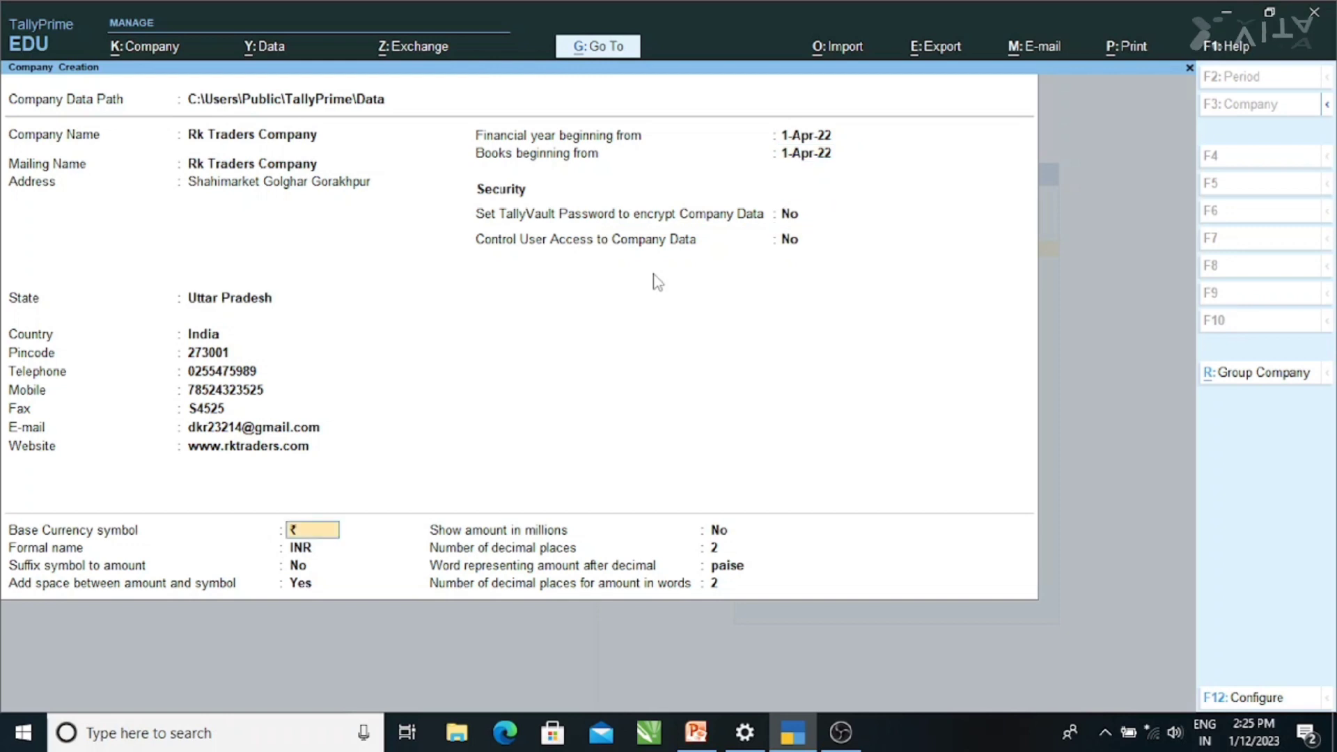
pyautogui.press('Return')
pyautogui.press('Return')
pyautogui.press('Return')
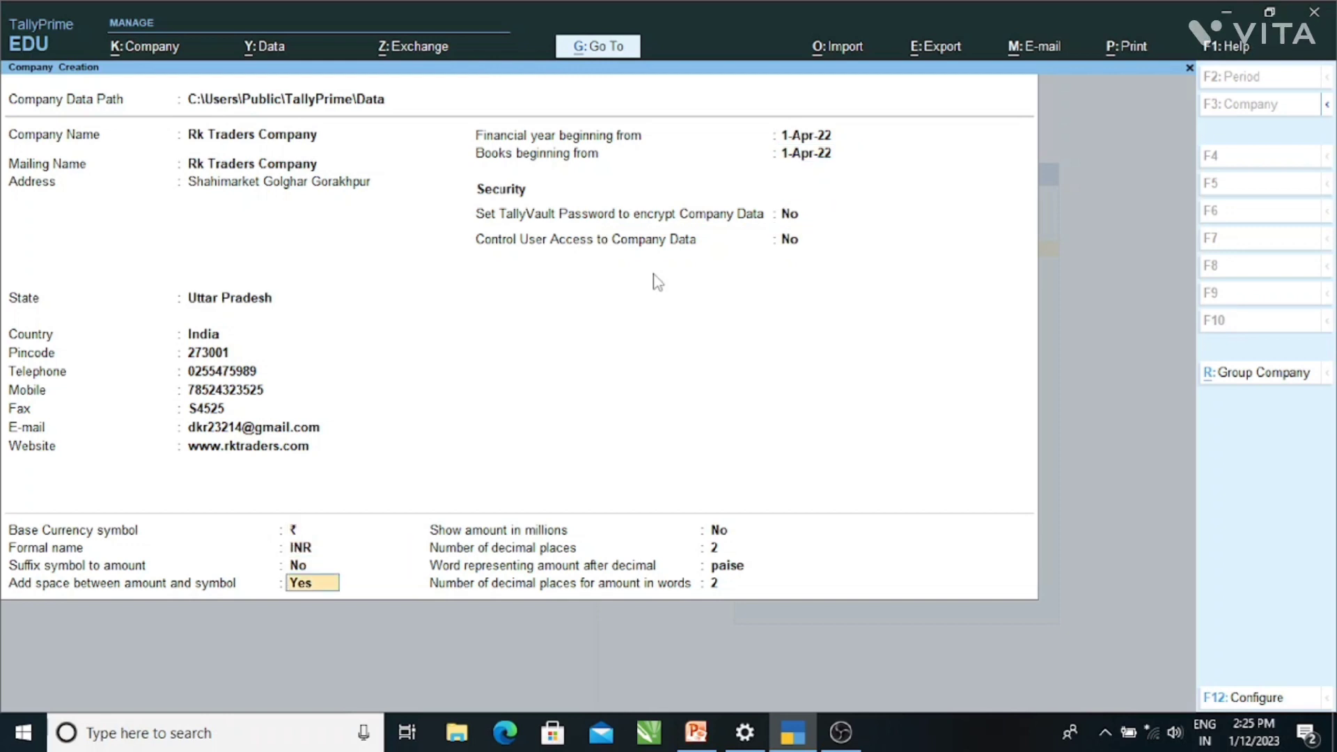
pyautogui.press('Return')
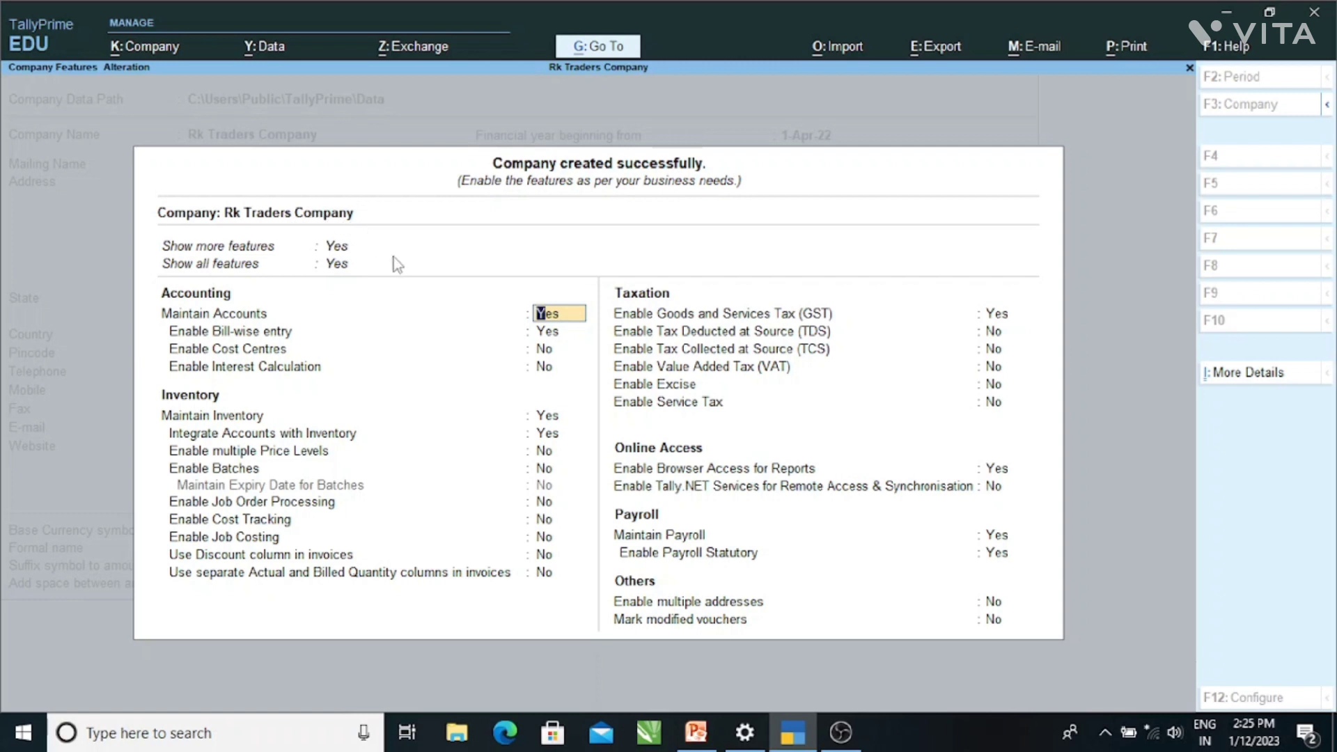
# - Accept the default GST, inventory and payroll company features
pyautogui.press('ctrl')
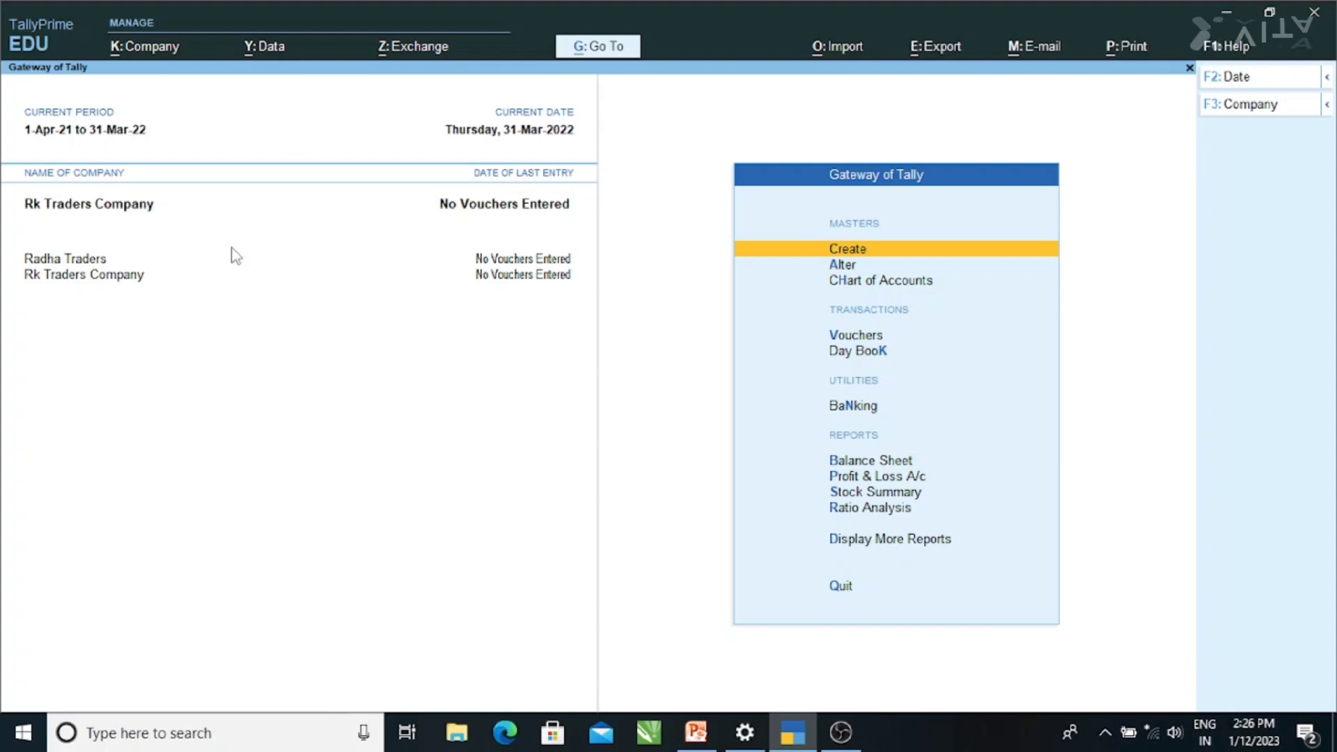
pyautogui.press('alt')
pyautogui.hotkey('alt', 'k')
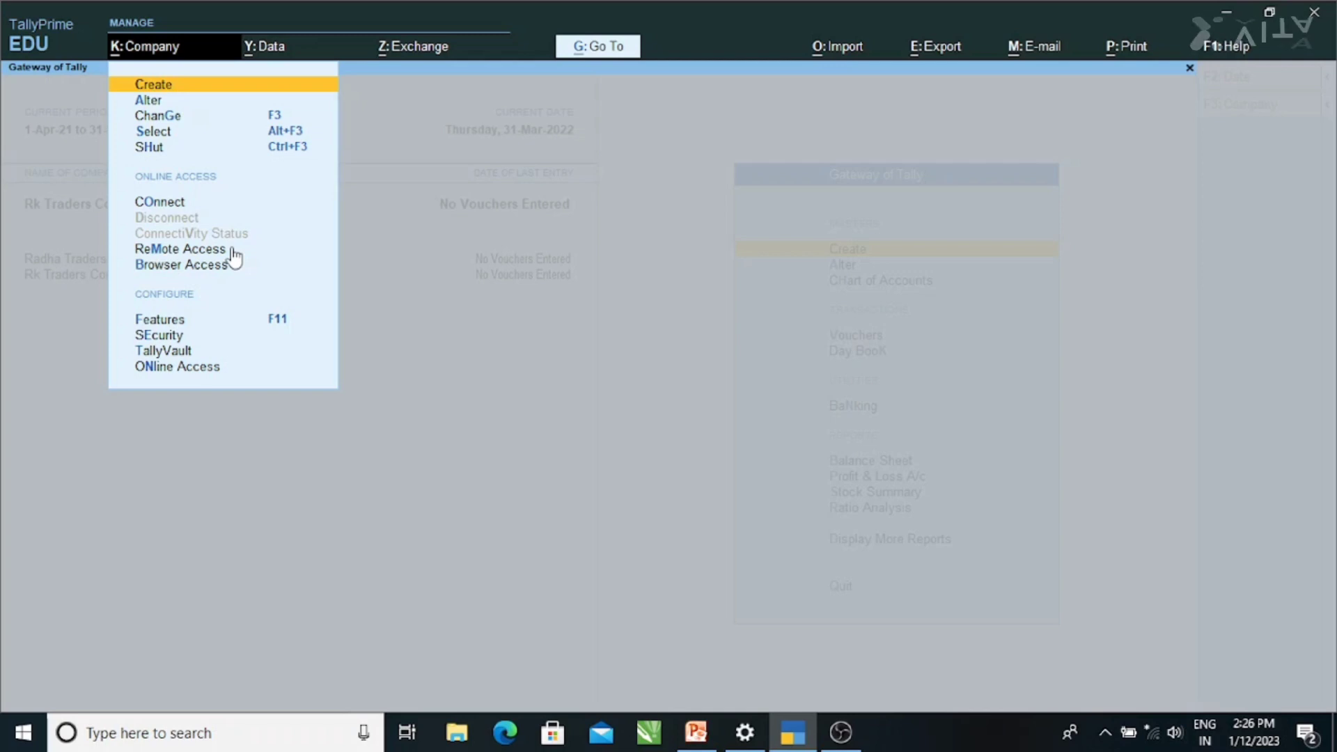
pyautogui.press('Escape')
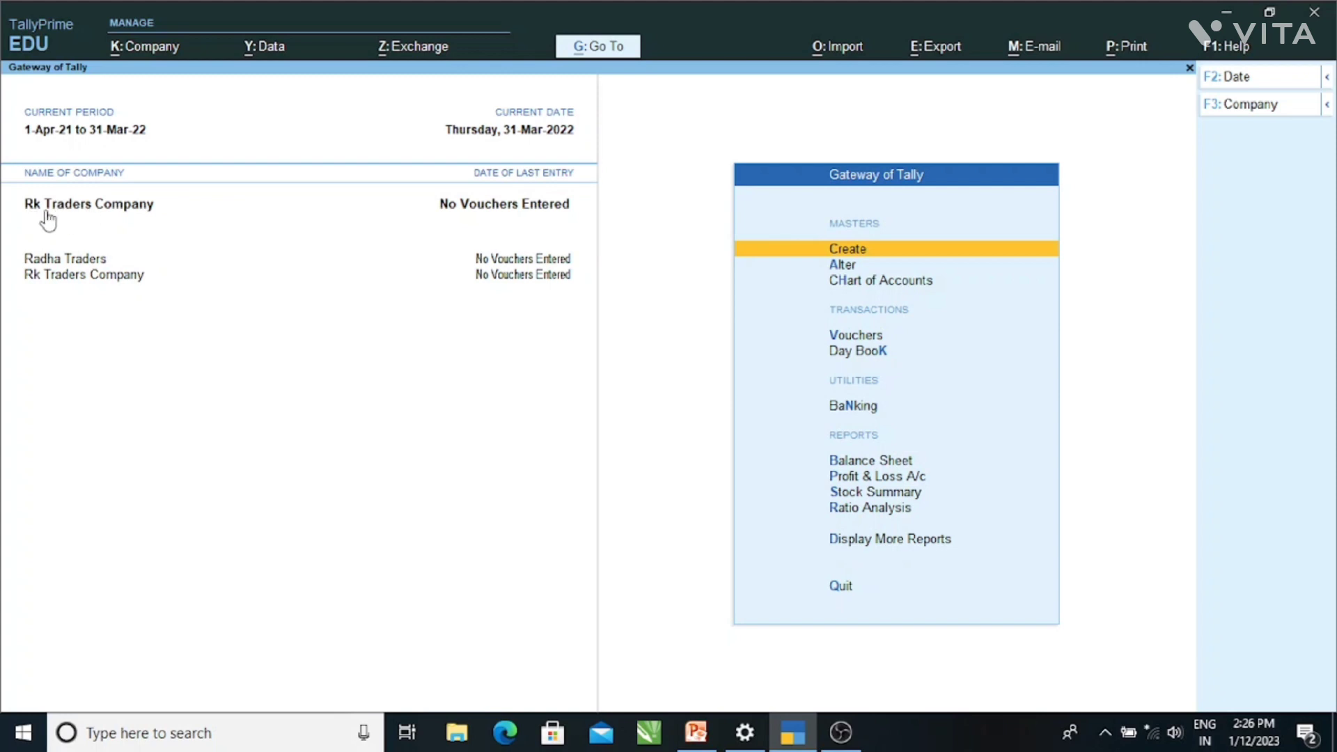
# - Switch the current company to Radha Traders from the loaded companies list
pyautogui.click(46, 262)
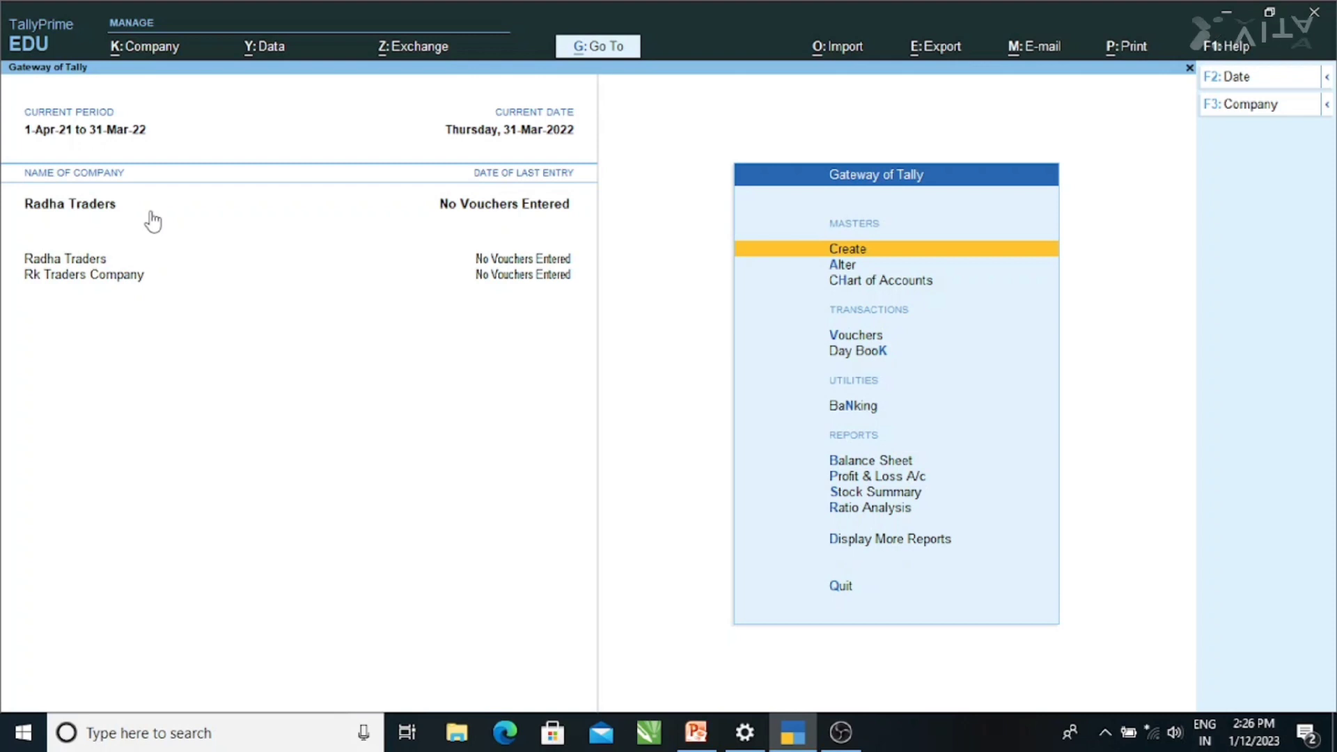
pyautogui.hotkey('alt', 'k')
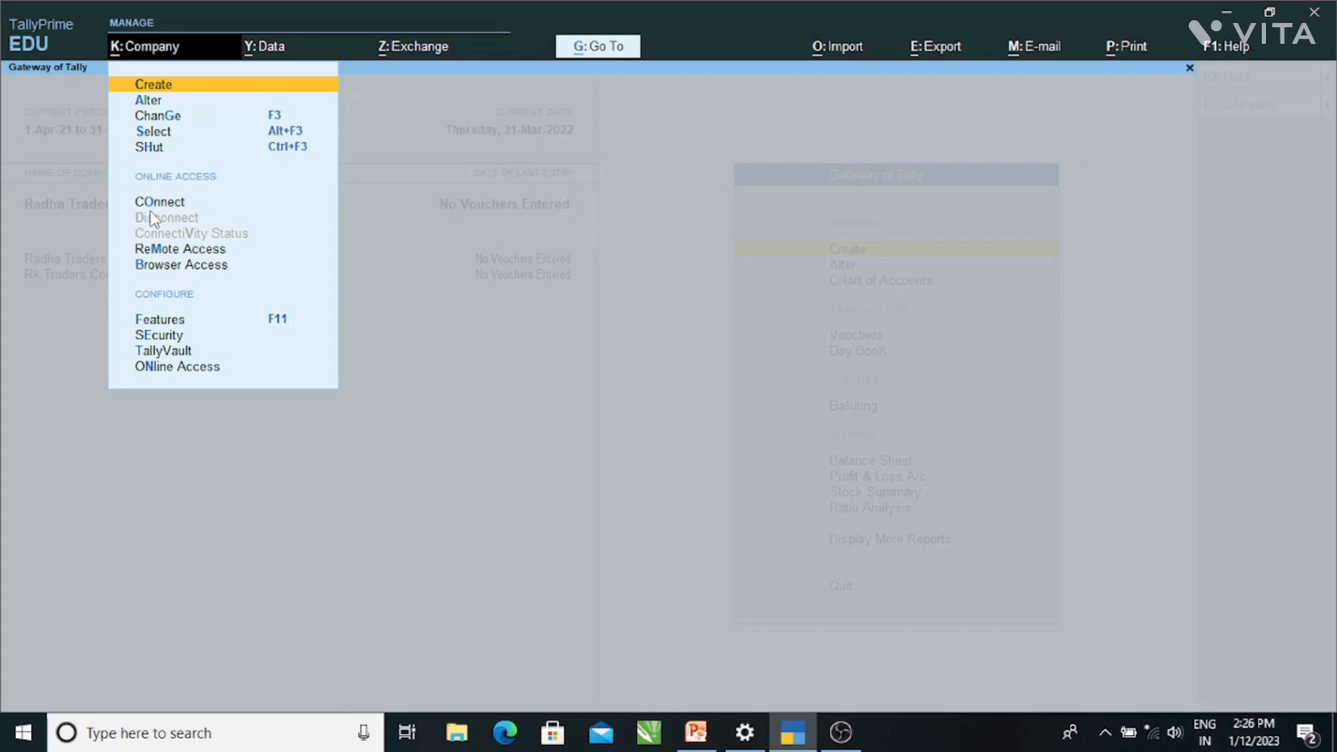
pyautogui.press('Escape')
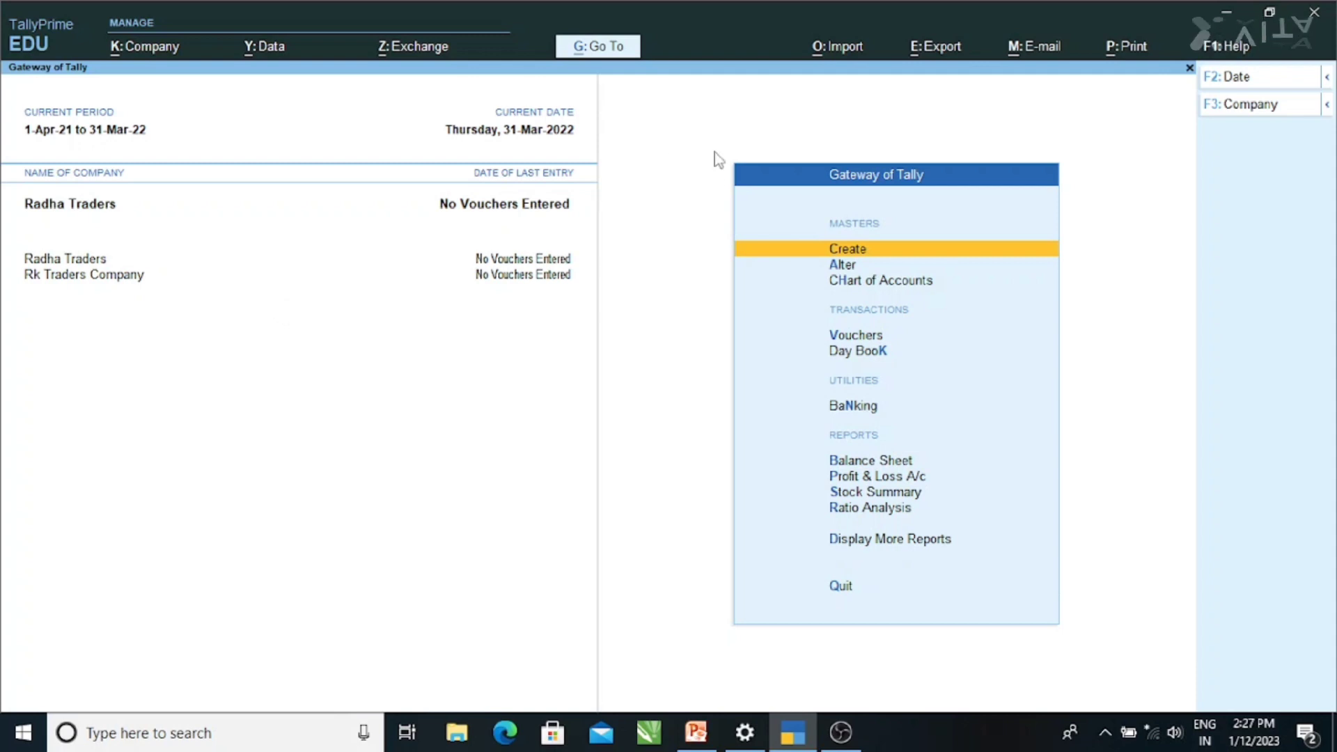
pyautogui.press('alt')
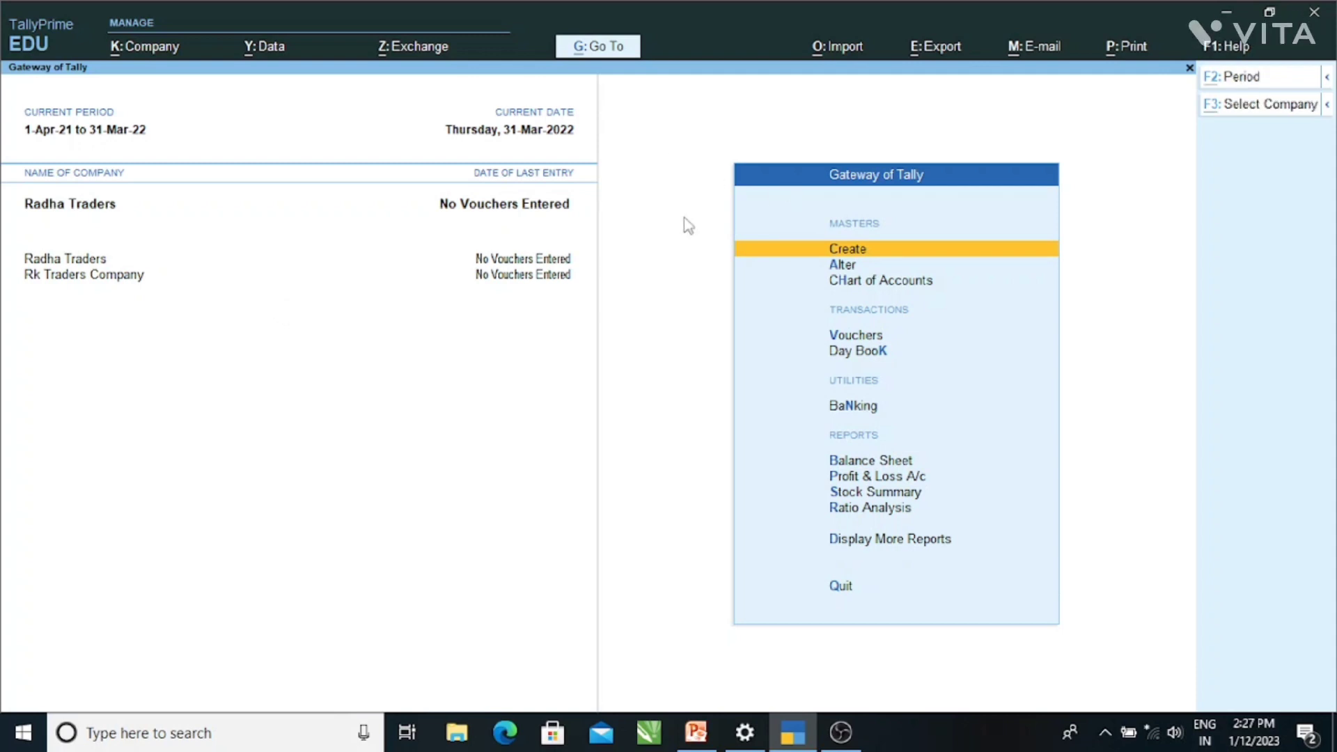
# - Shut Rk Traders Company from the list of loaded companies
pyautogui.hotkey('alt', 'k')
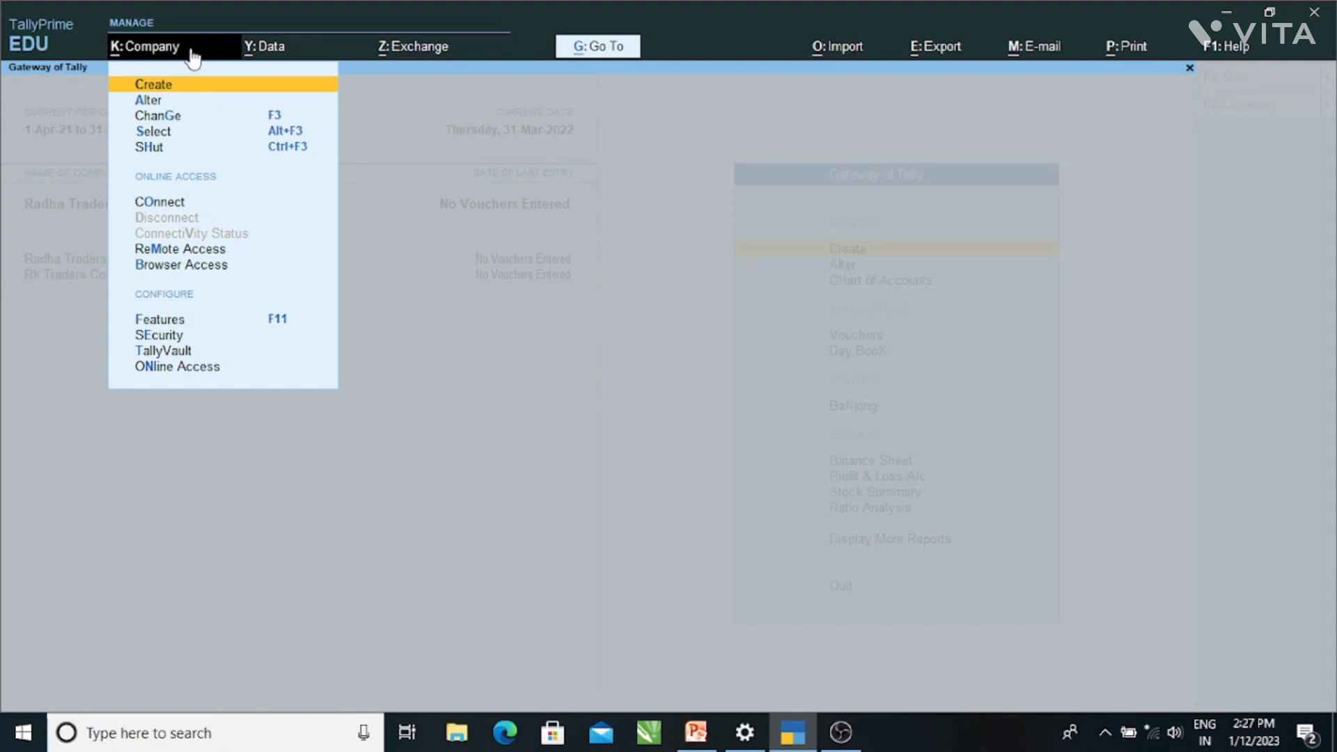
pyautogui.click(148, 153)
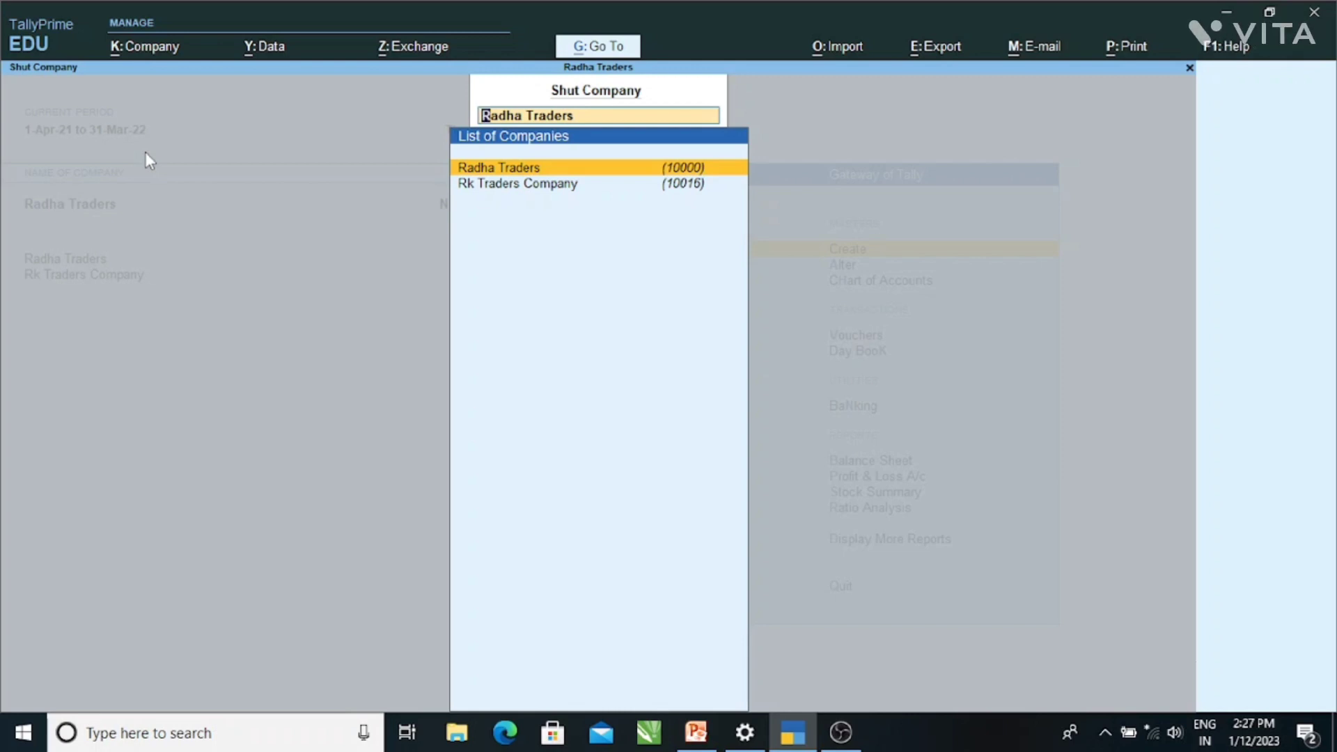
pyautogui.press('Down')
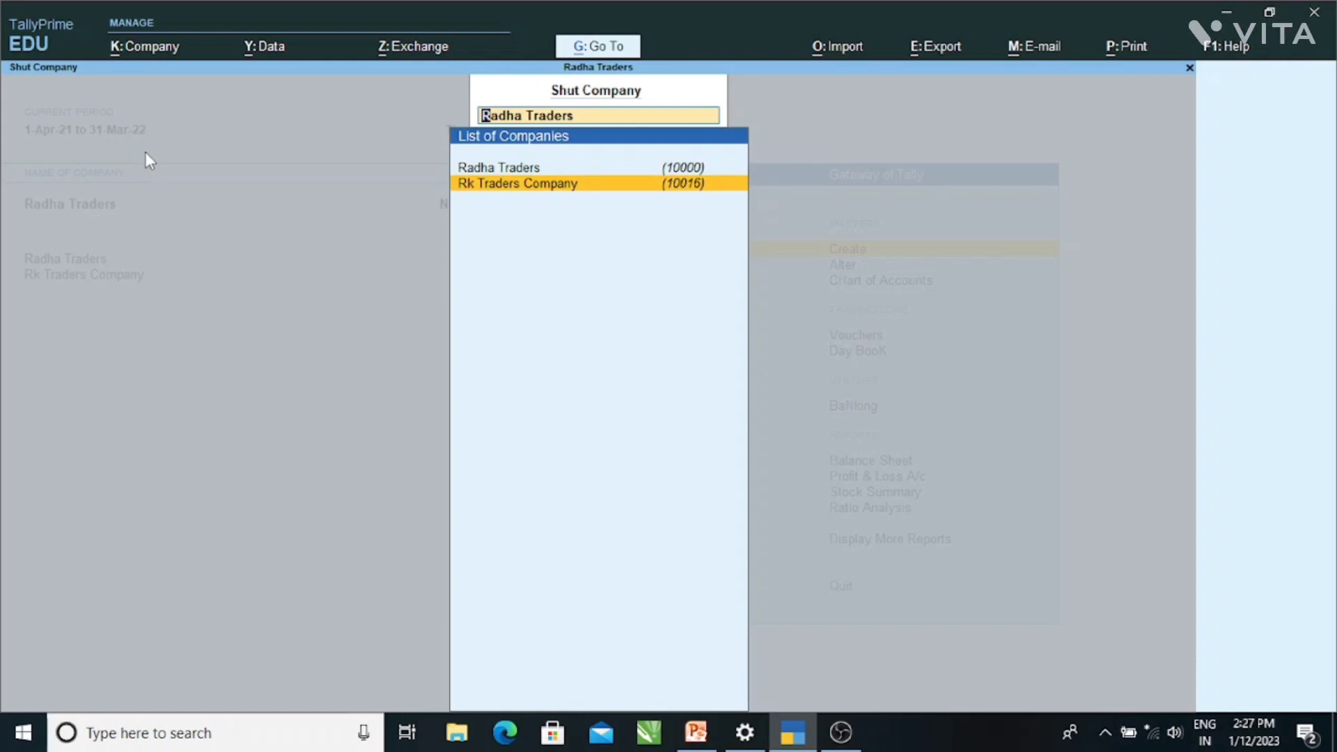
pyautogui.press('Return')
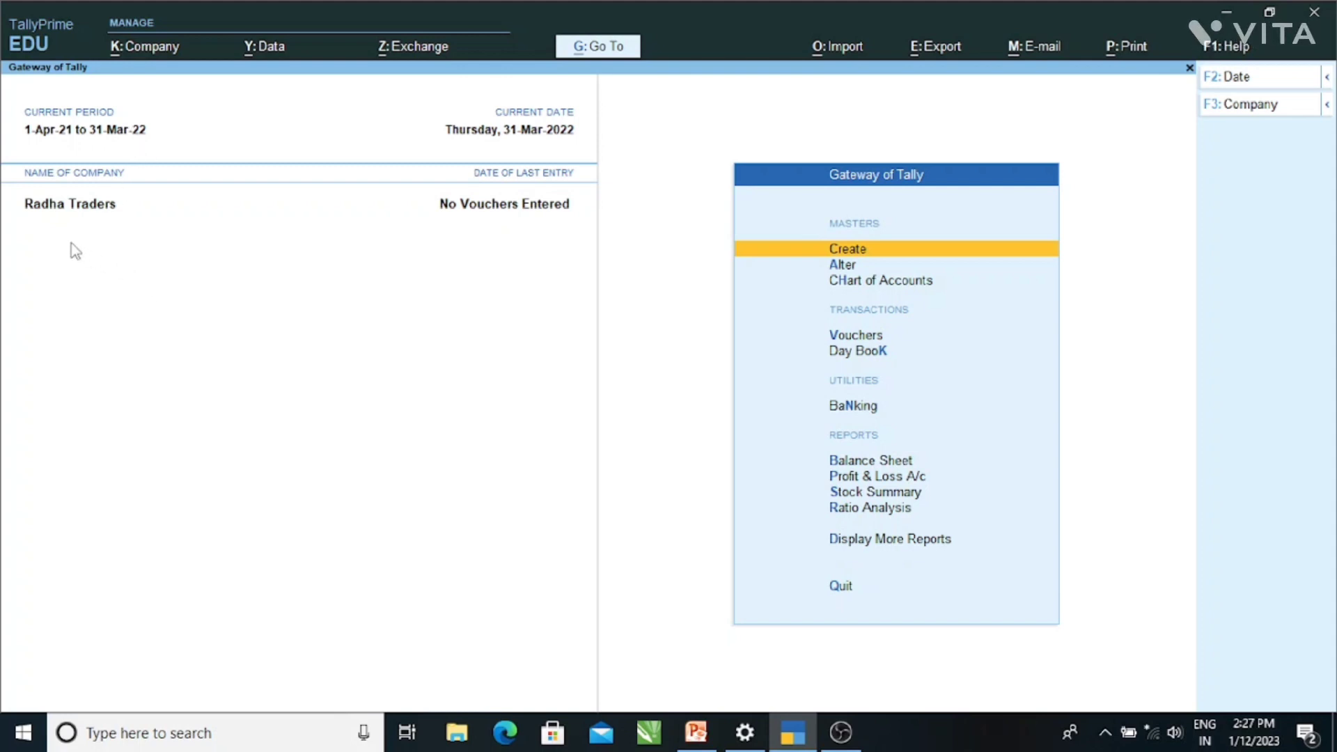
# - Select and load Rk Traders Company (10015) from the company list as current
pyautogui.click(132, 61)
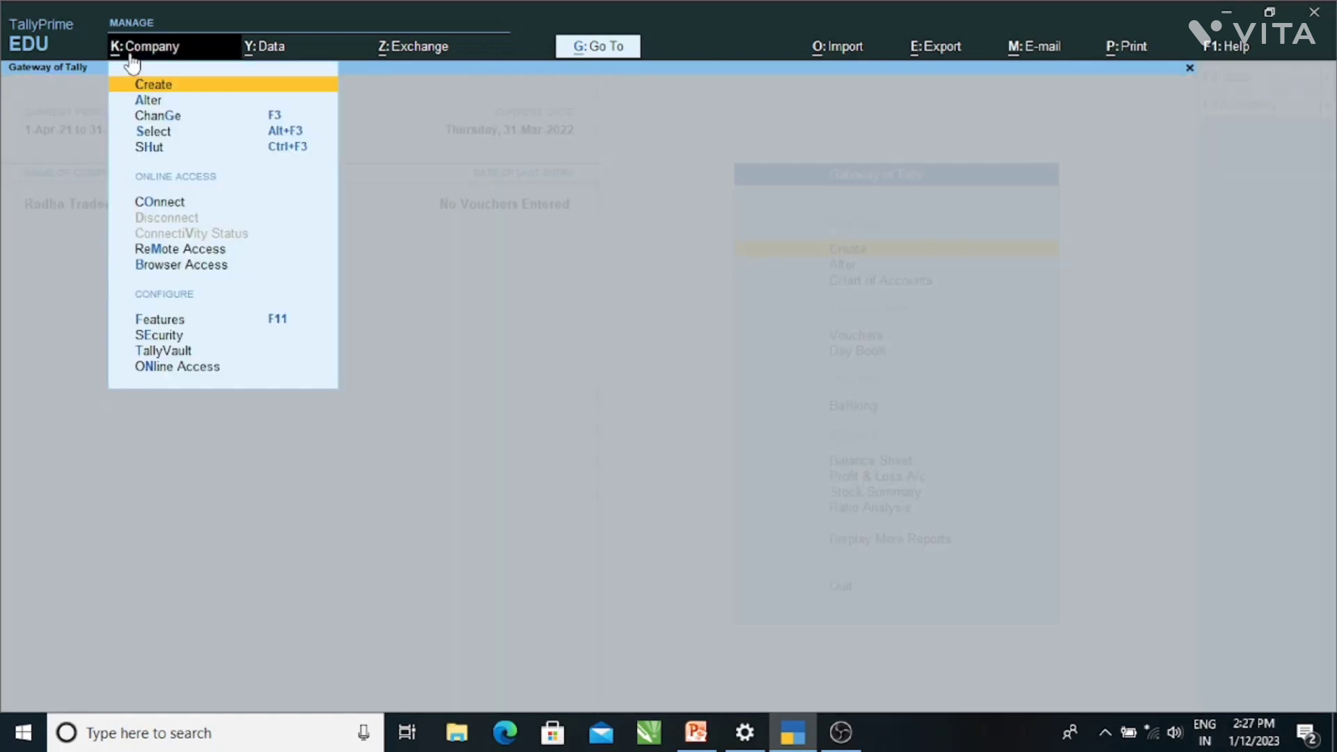
pyautogui.click(504, 166)
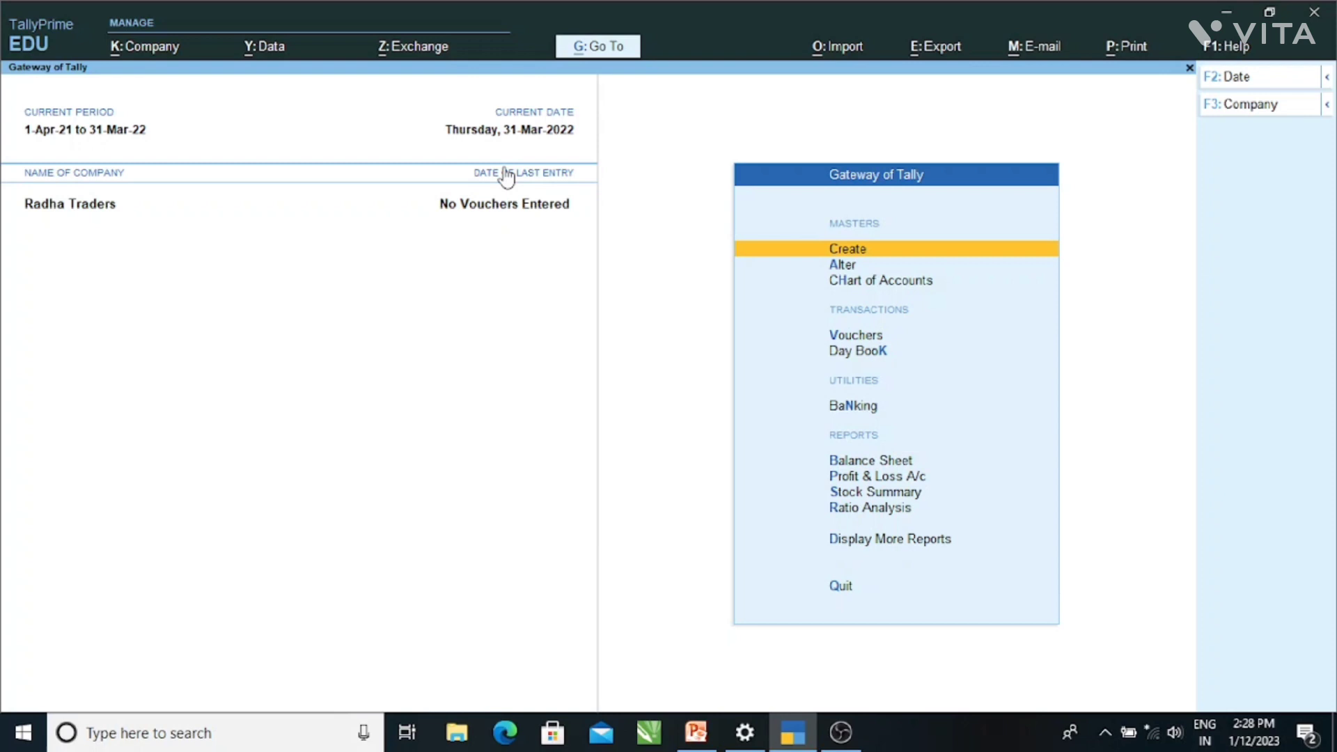
pyautogui.hotkey('alt', 'k')
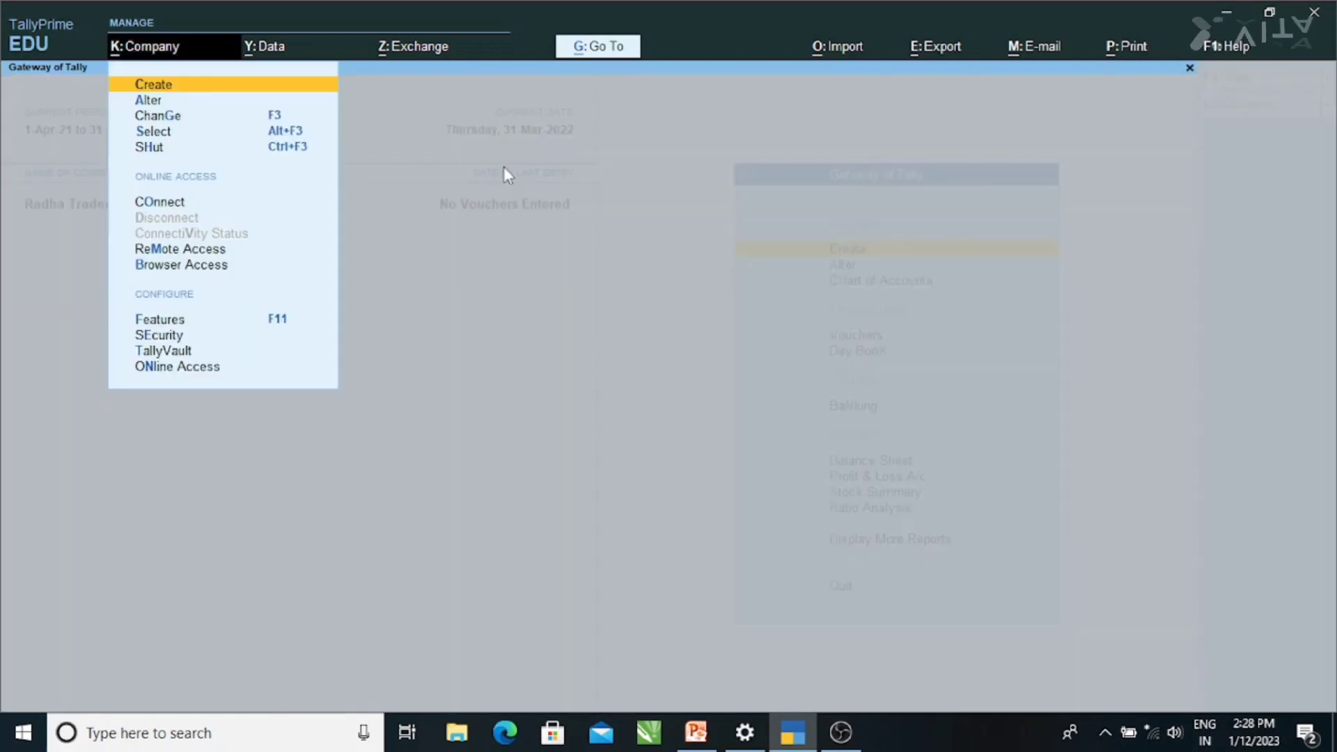
pyautogui.click(141, 132)
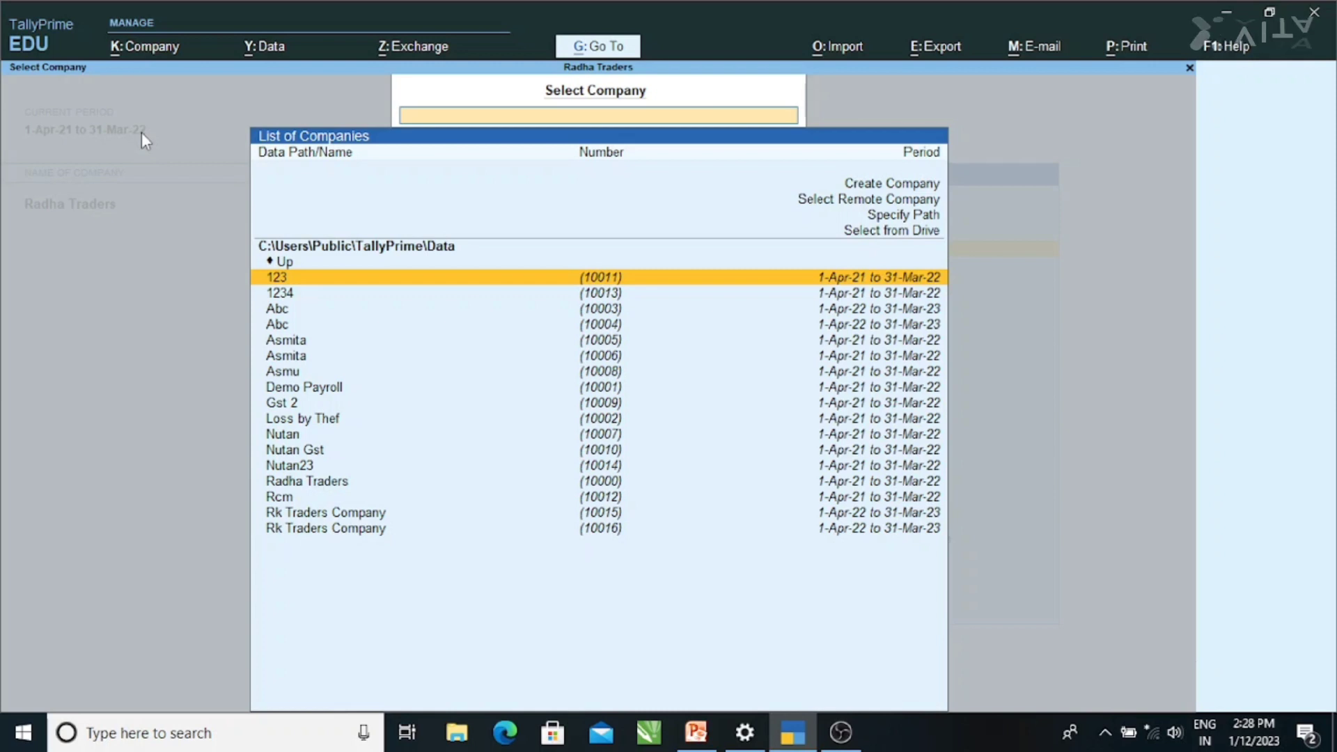
pyautogui.write('rk')
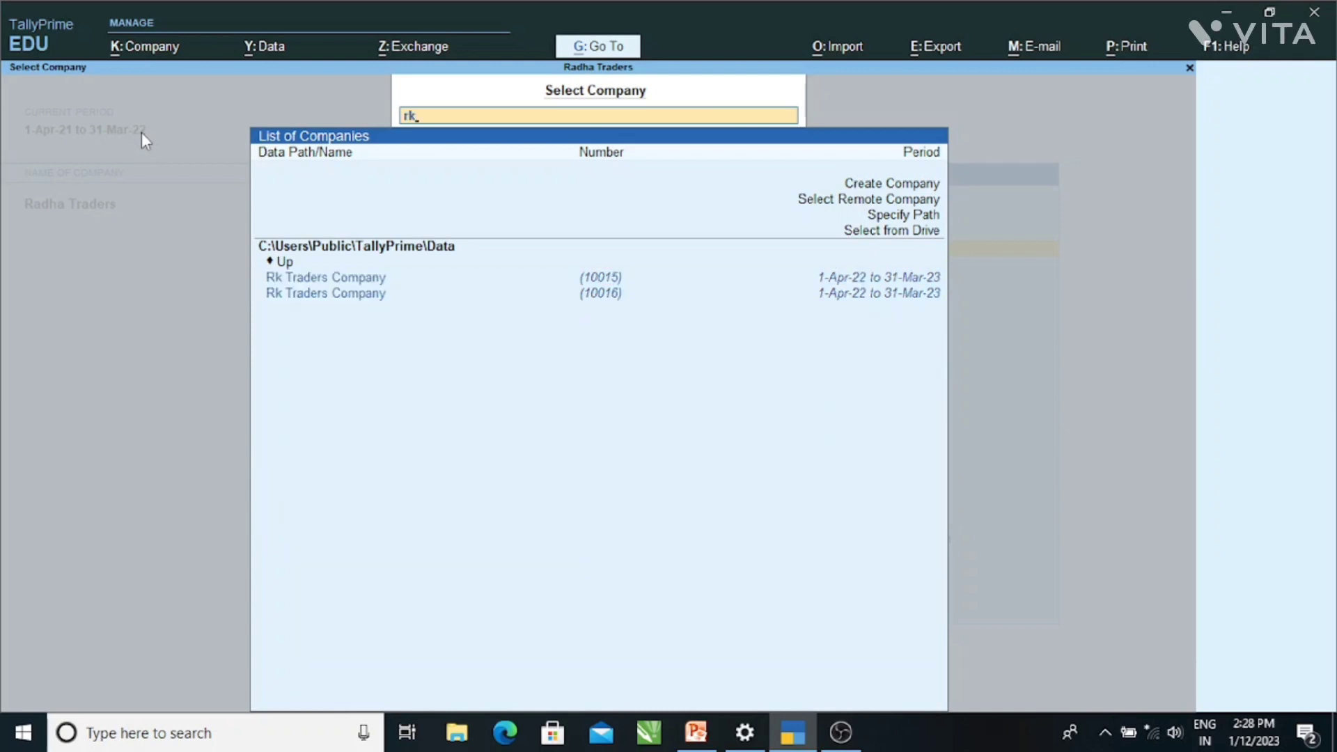
pyautogui.press('Down')
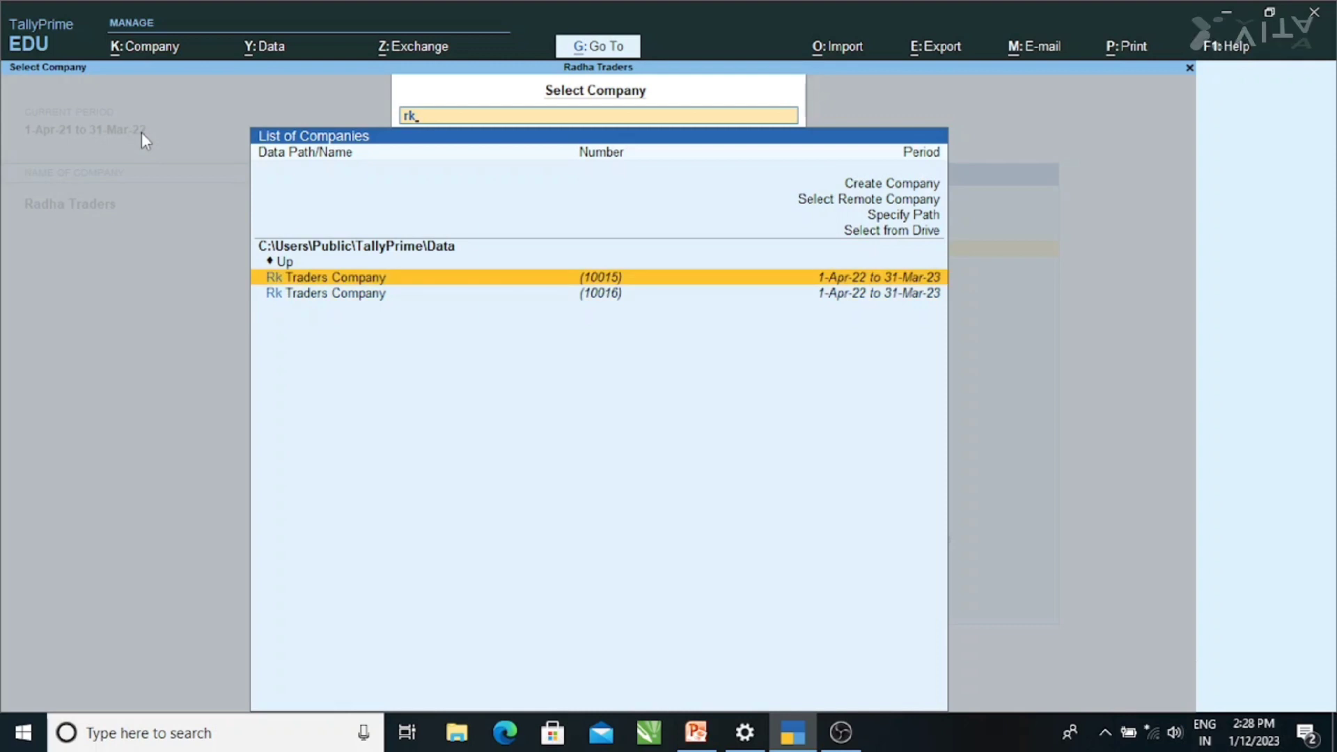
pyautogui.press('Return')
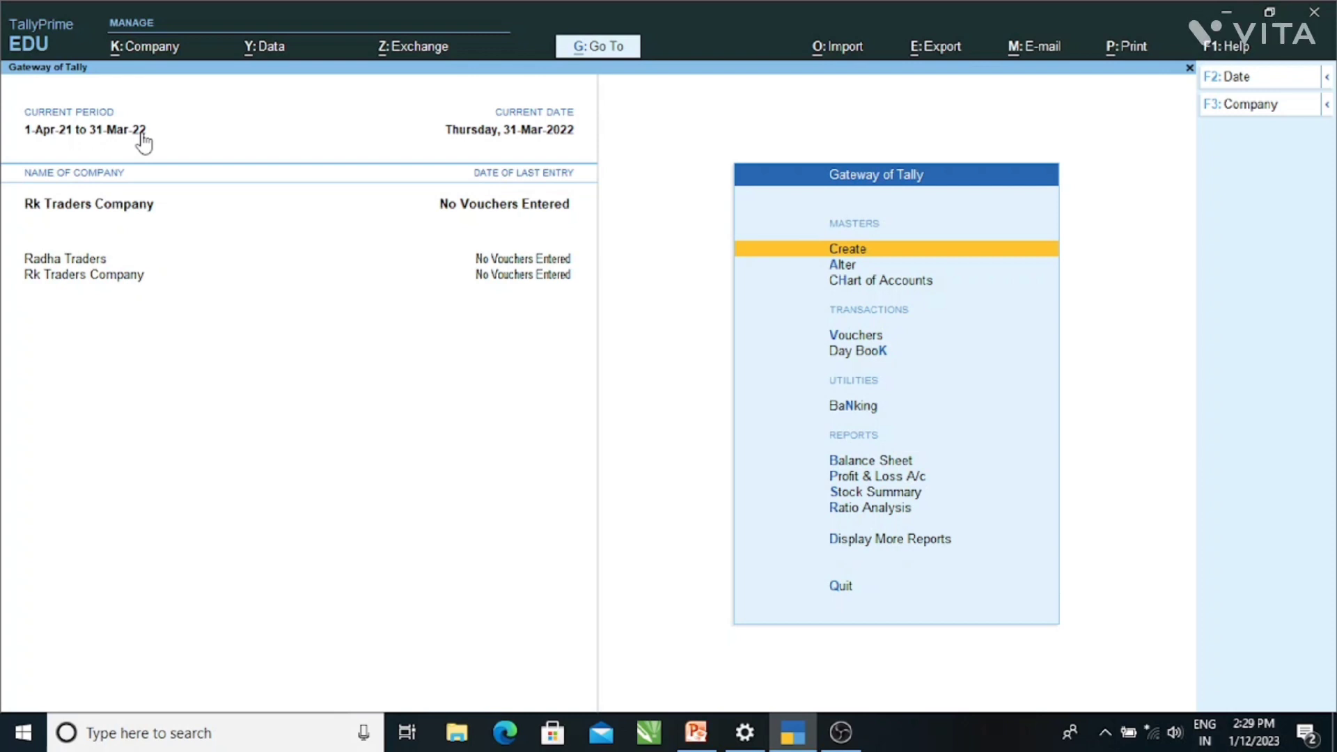
# - In Company Alteration, rename Rk Traders Company to 'Ravi Traders Company' and accept the change
pyautogui.press('alt')
pyautogui.hotkey('alt', 'k')
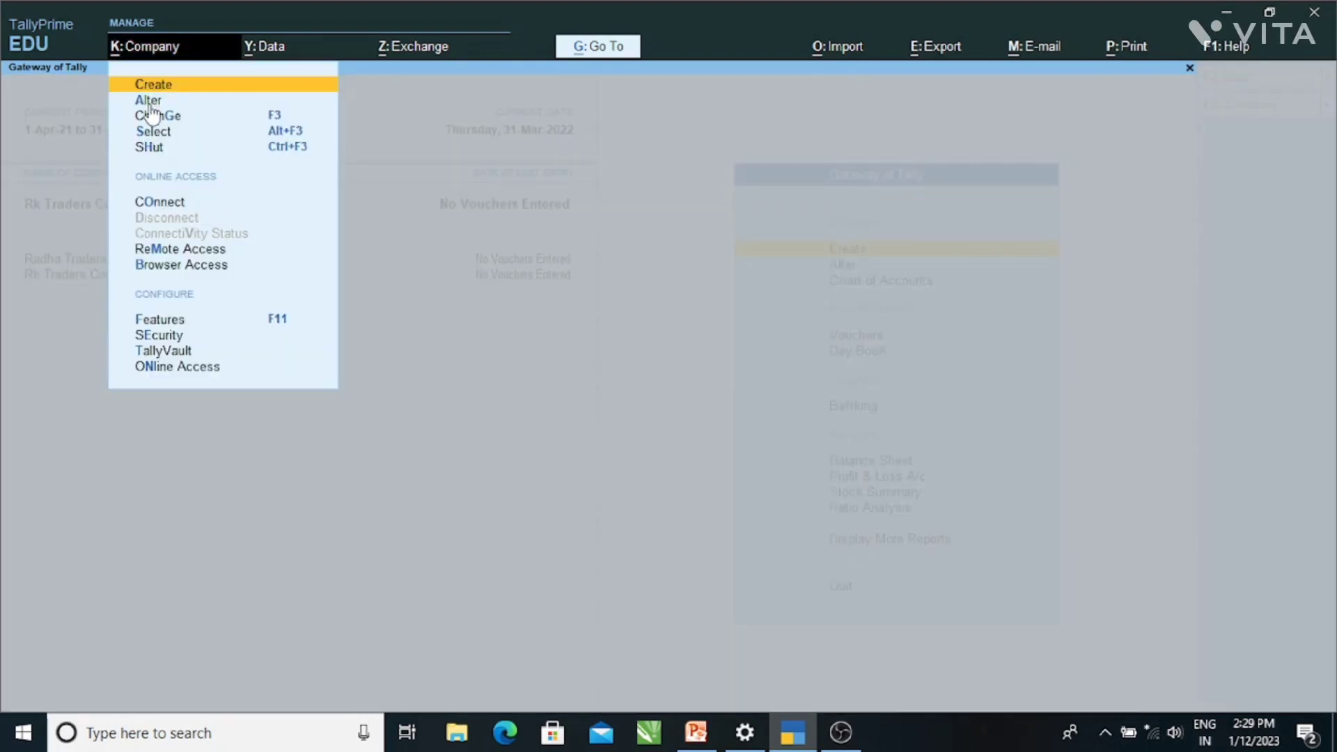
pyautogui.click(149, 103)
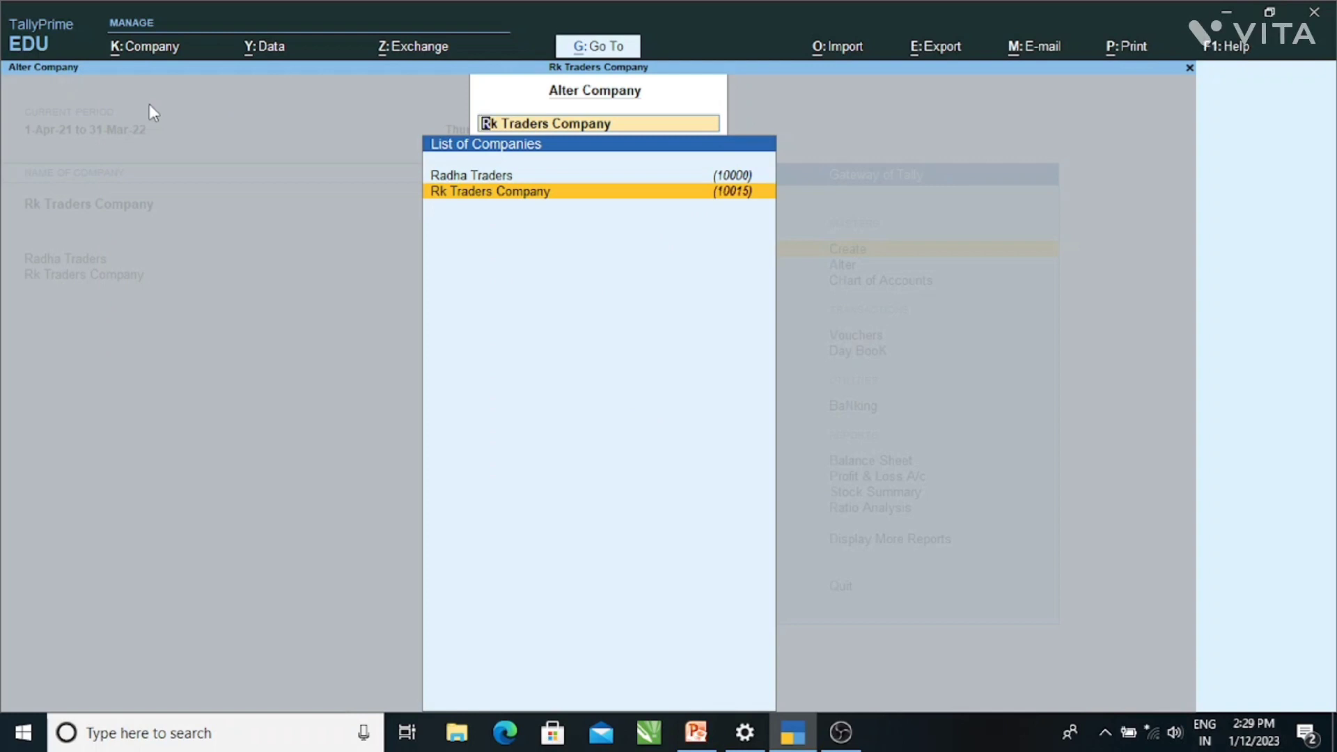
pyautogui.press('Return')
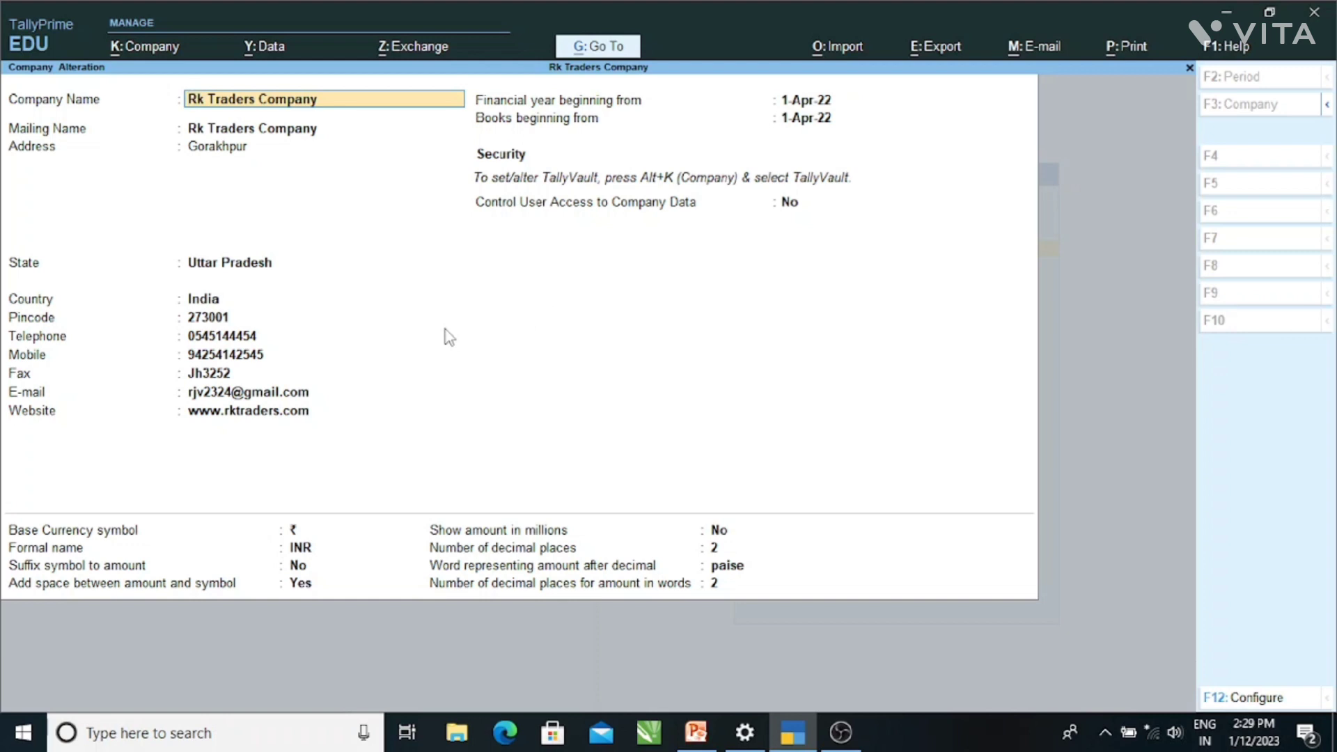
pyautogui.write('Ravu')
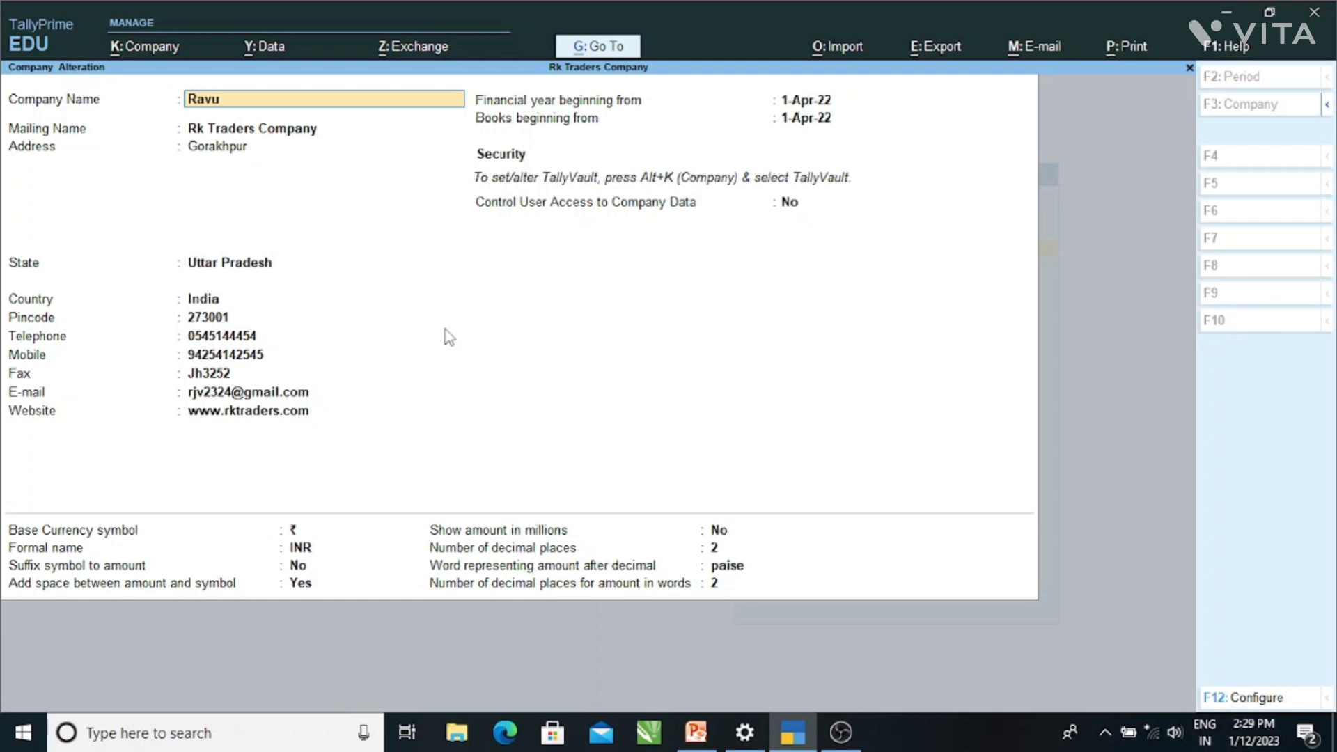
pyautogui.press('BackSpace')
pyautogui.write('i Traders')
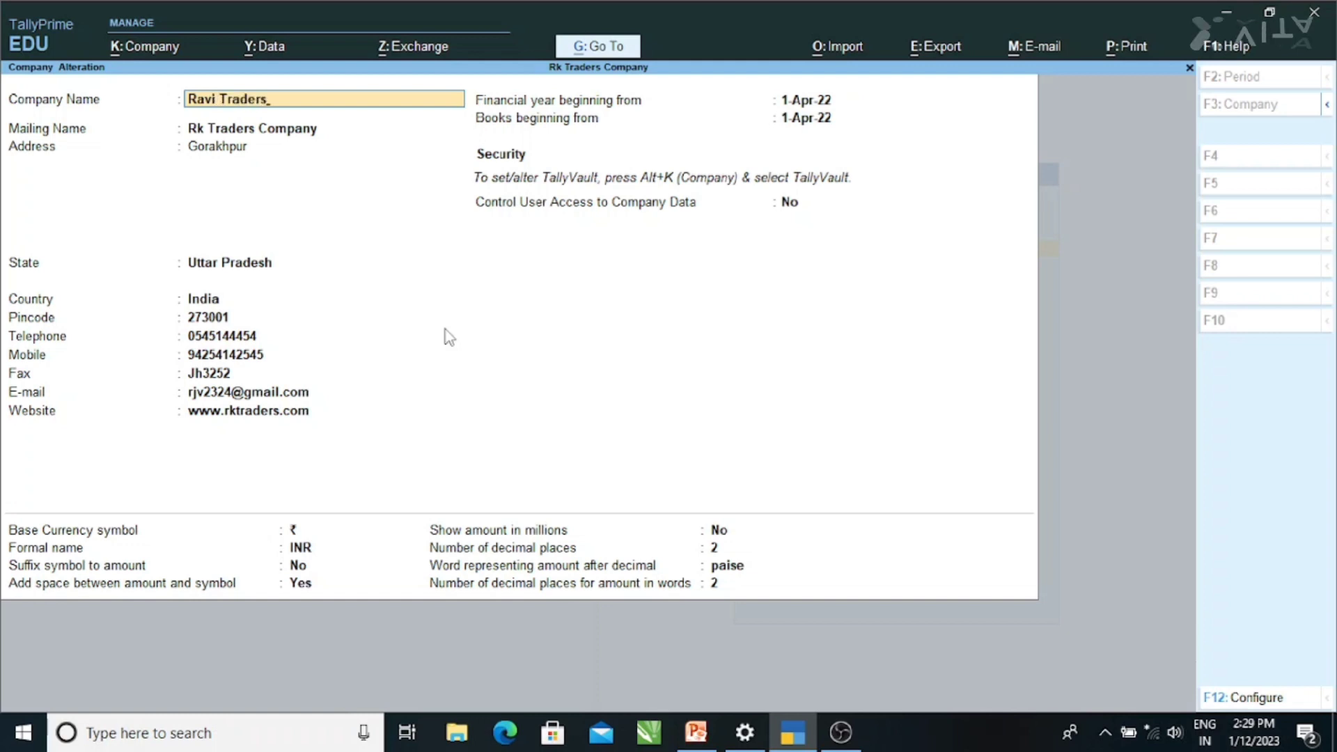
pyautogui.write(' Co')
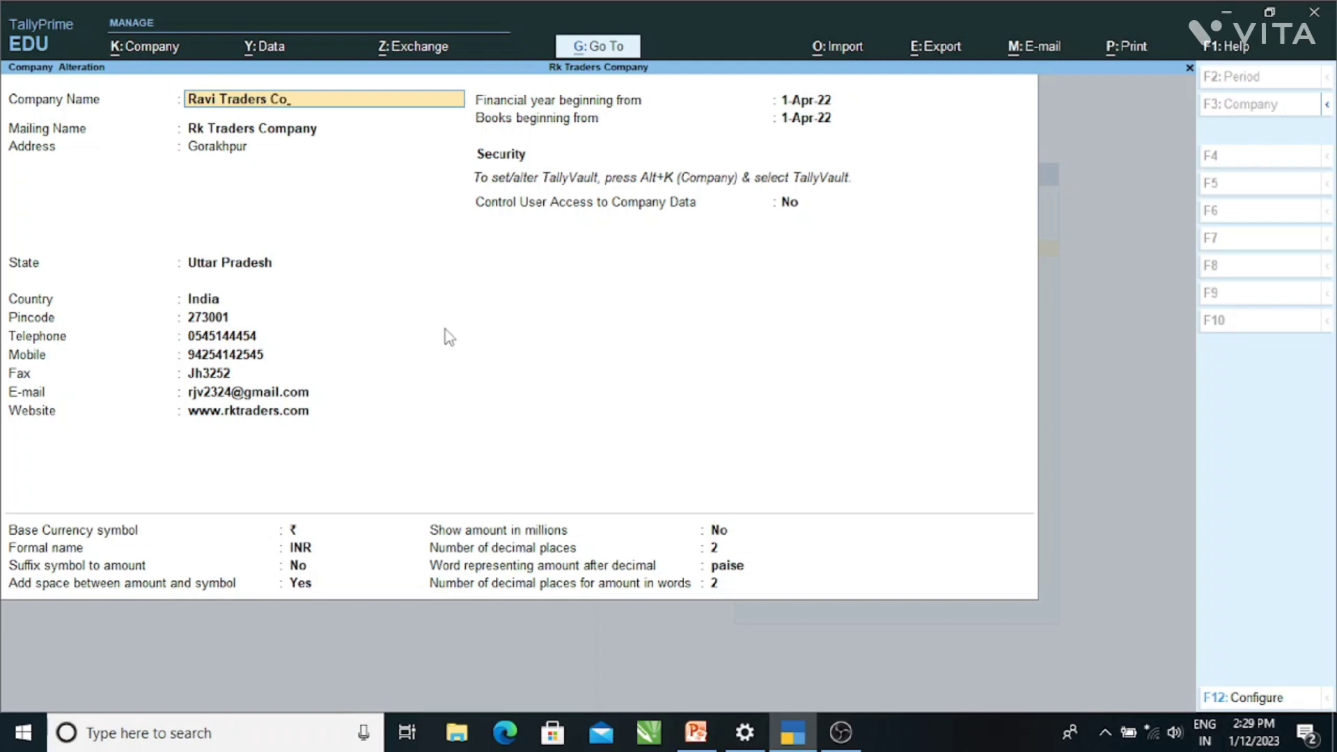
pyautogui.write('mpany')
pyautogui.press('Return')
pyautogui.press('Return')
pyautogui.press('Return')
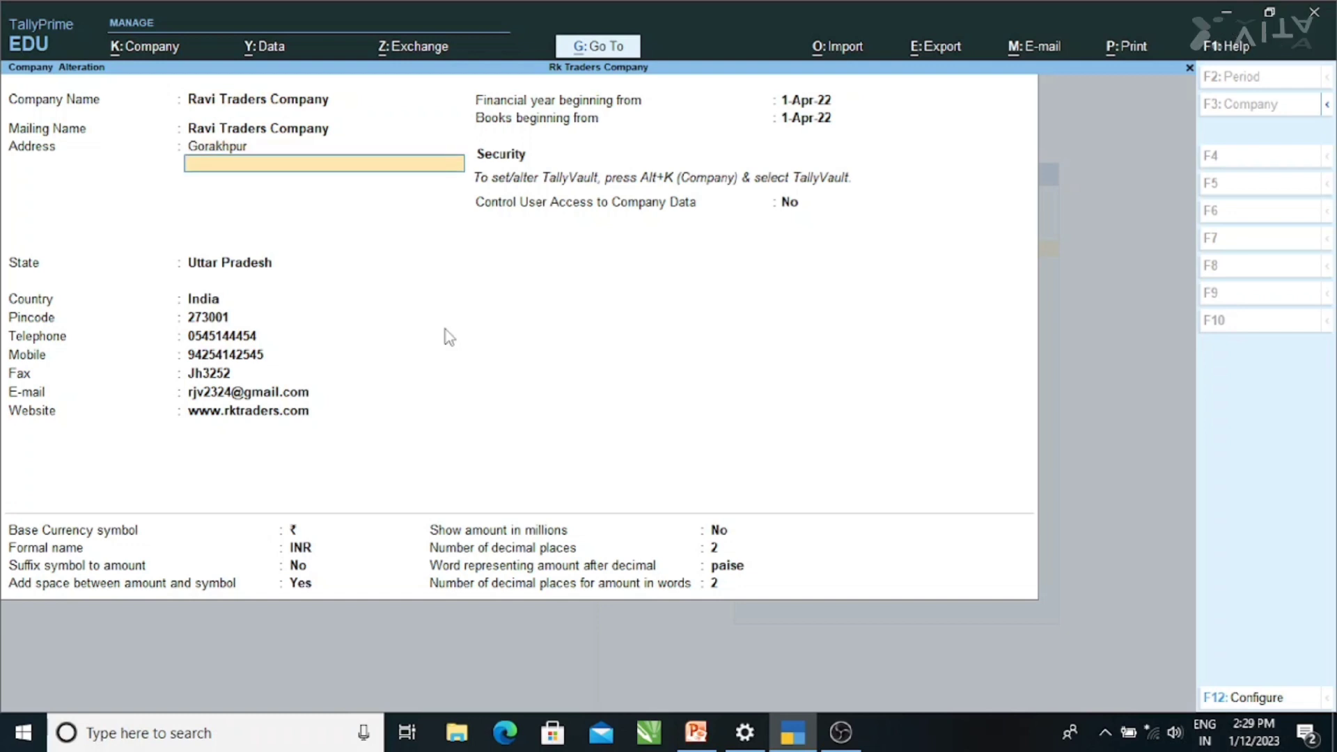
pyautogui.press('Return')
pyautogui.press('Return')
pyautogui.press('Return')
pyautogui.press('Return')
pyautogui.press('ctrl')
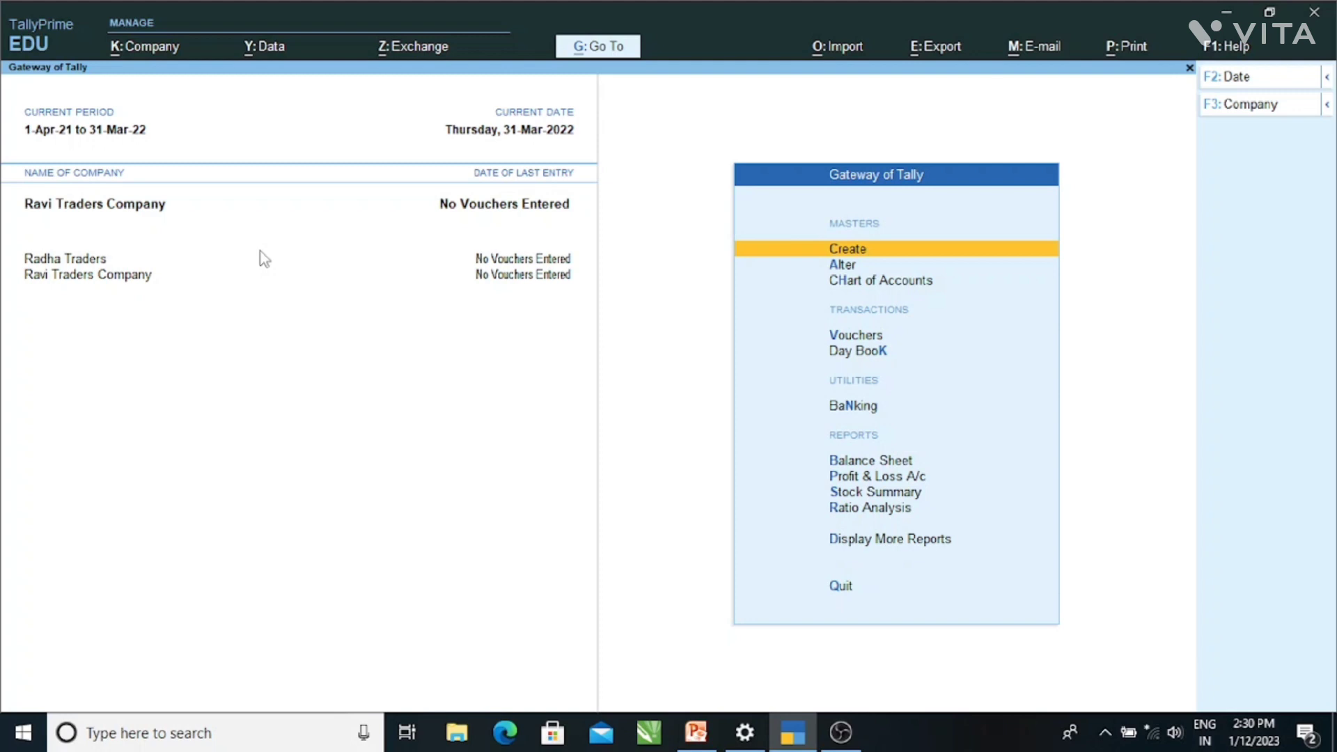
# - Open Radha Traders in Company Alteration and delete it with Alt+D, confirming Yes
pyautogui.hotkey('alt', 'k')
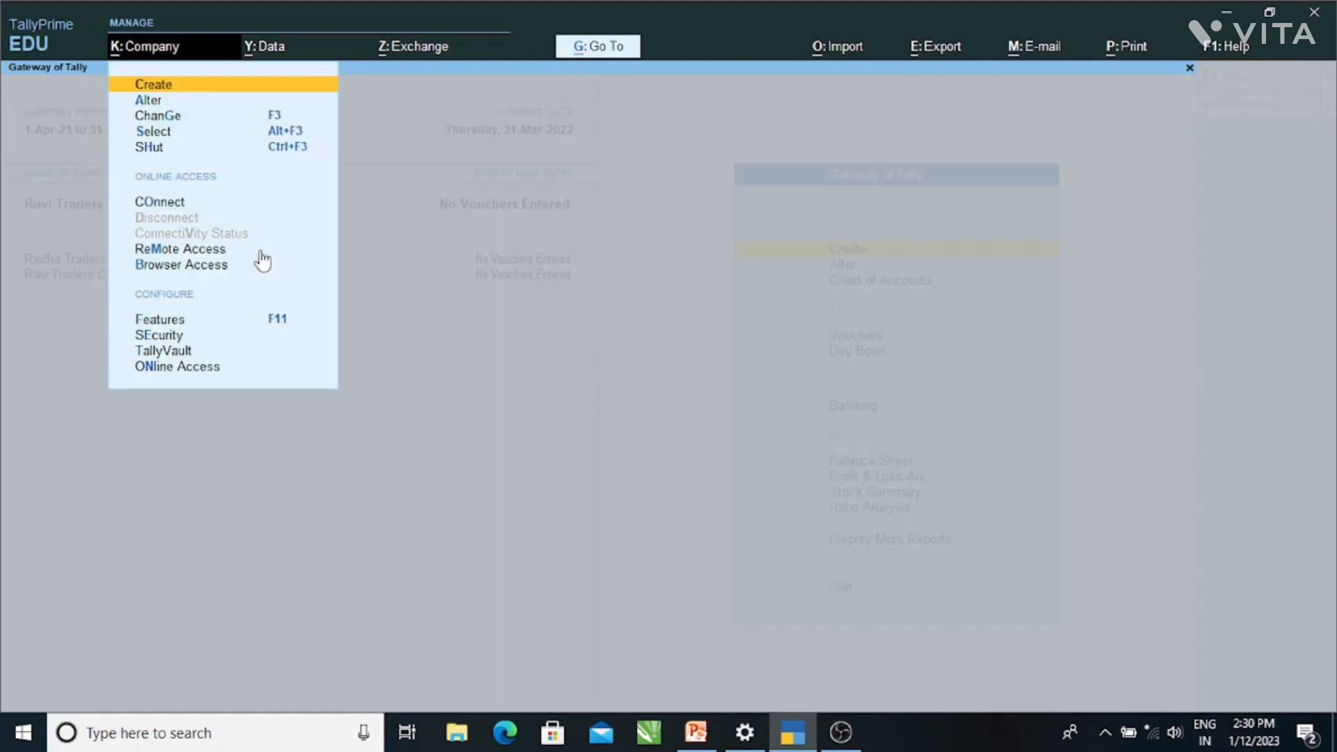
pyautogui.press('Down')
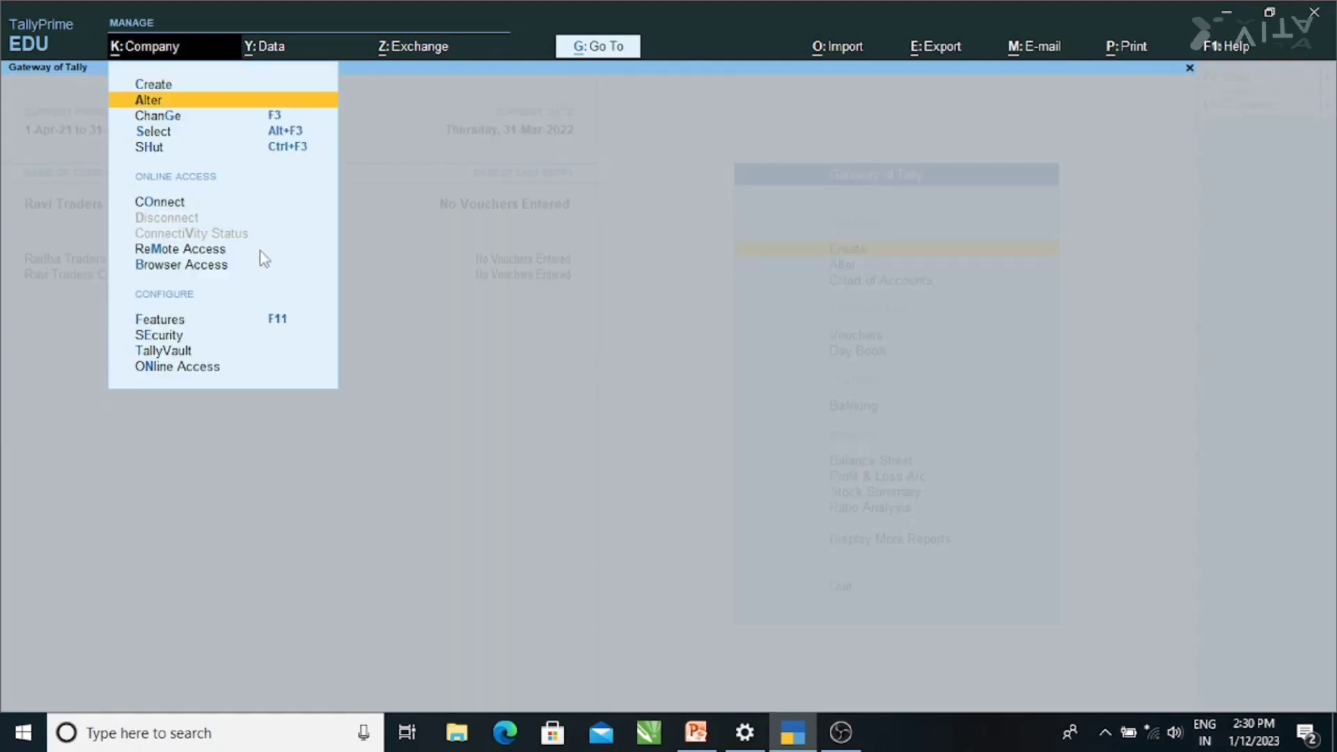
pyautogui.press('Return')
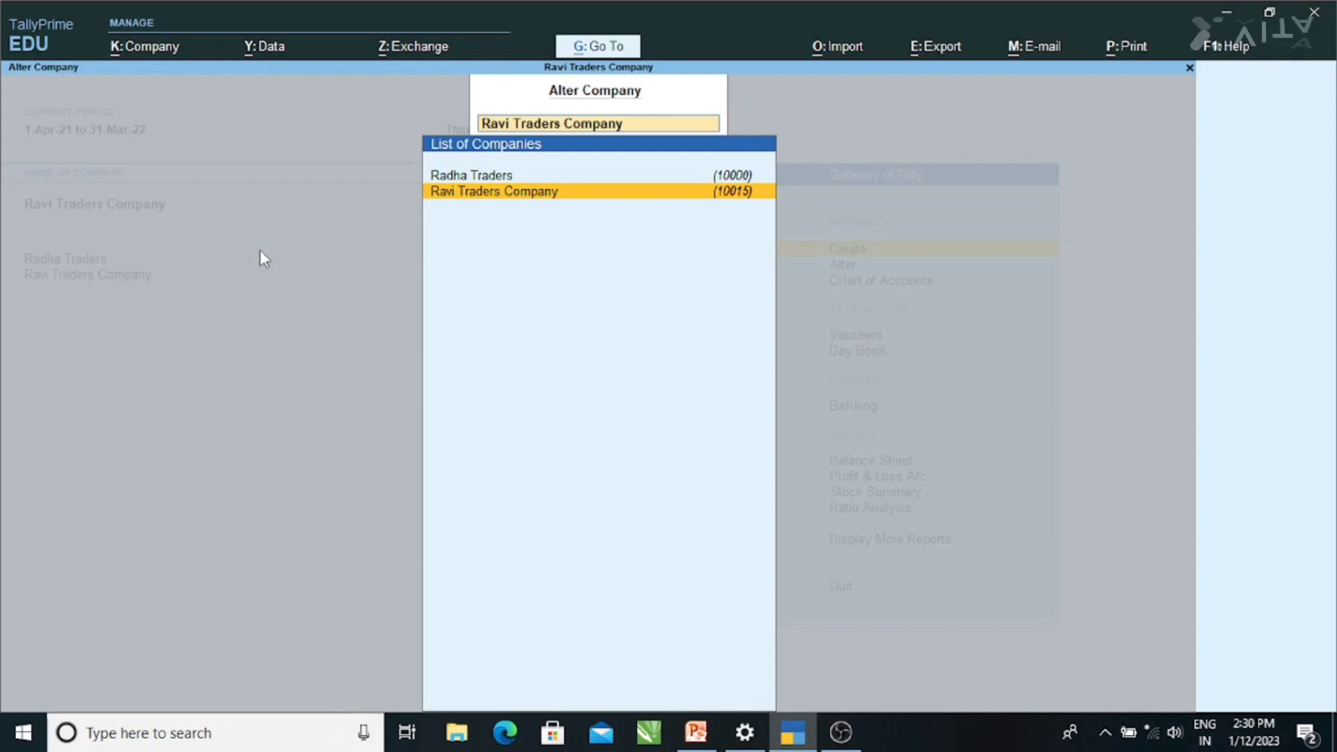
pyautogui.press('Up')
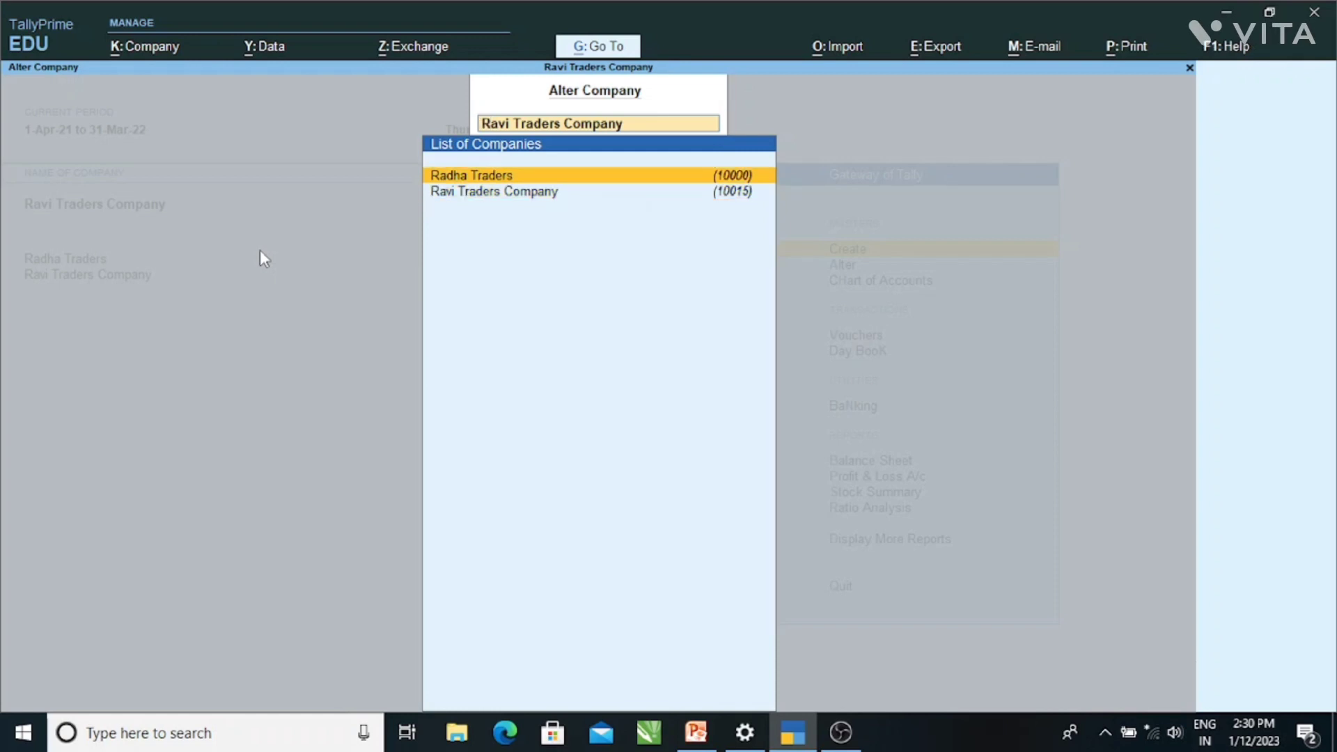
pyautogui.press('Return')
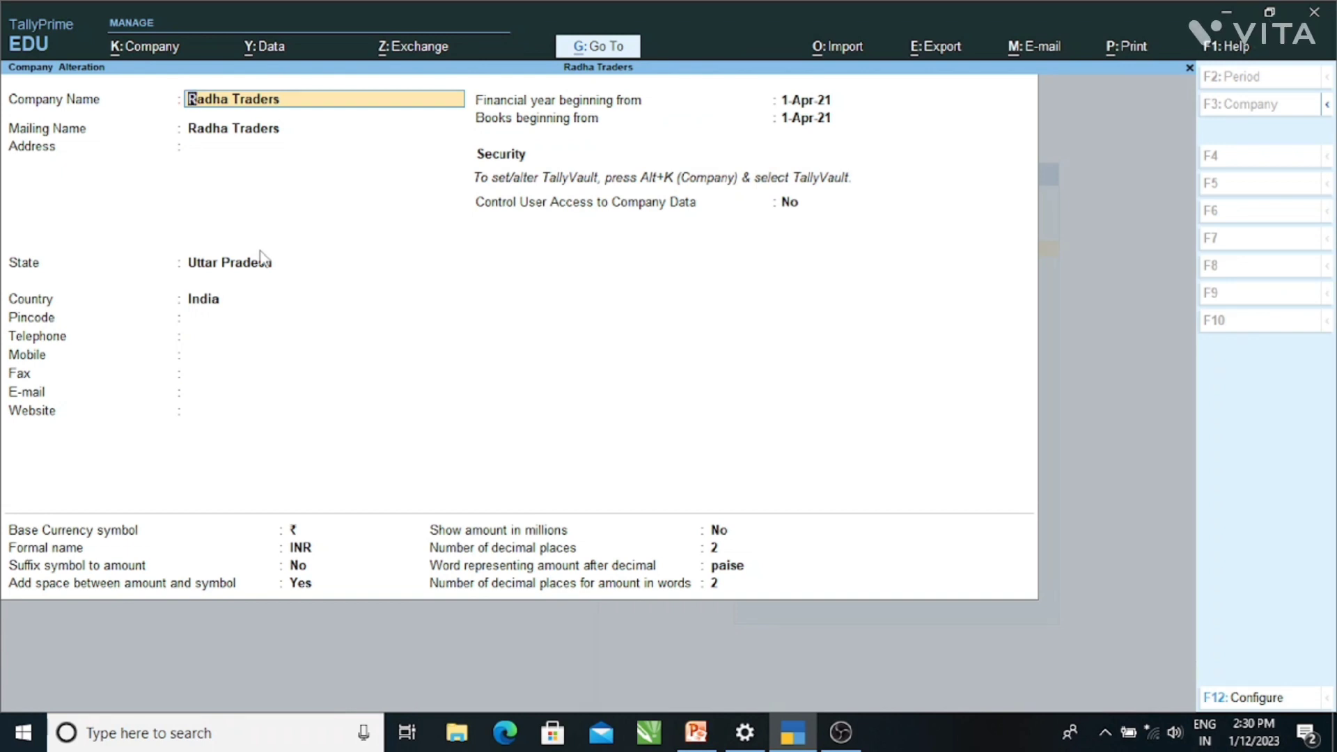
pyautogui.hotkey('alt', 'd')
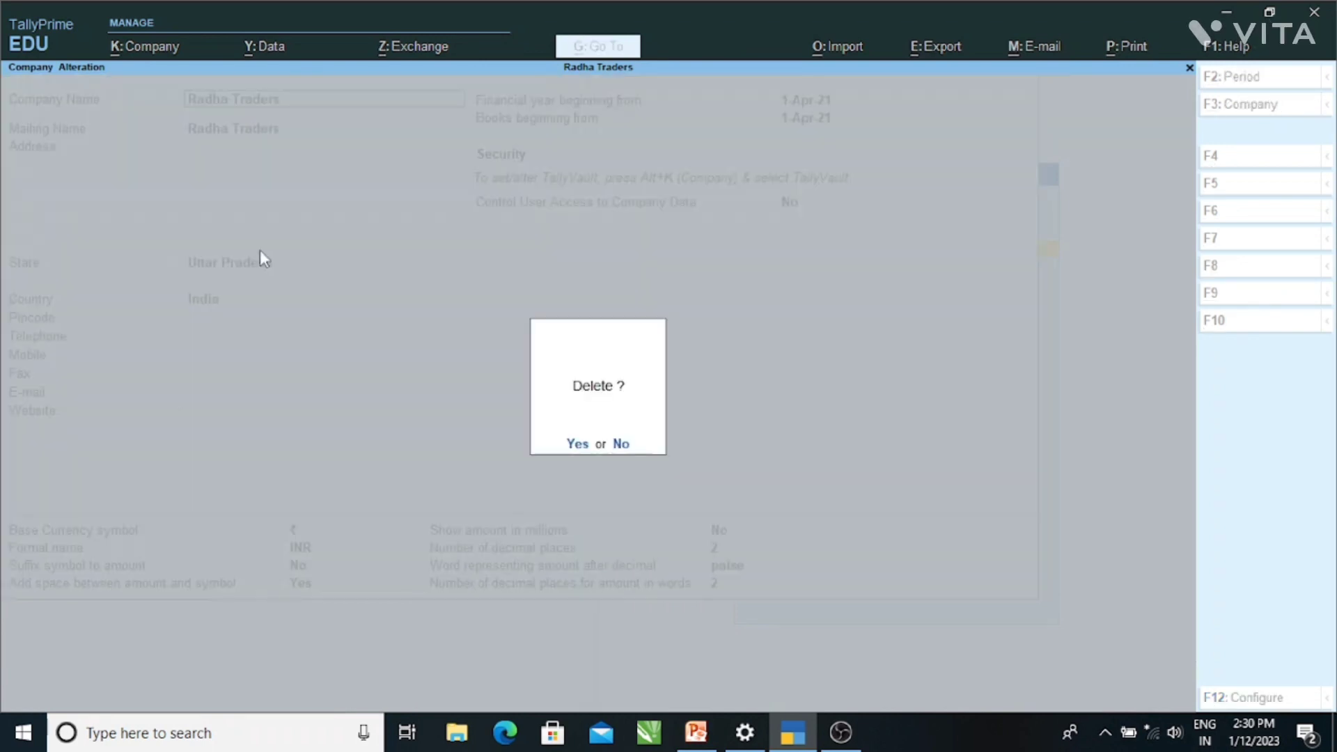
pyautogui.press('y')
pyautogui.press('y')
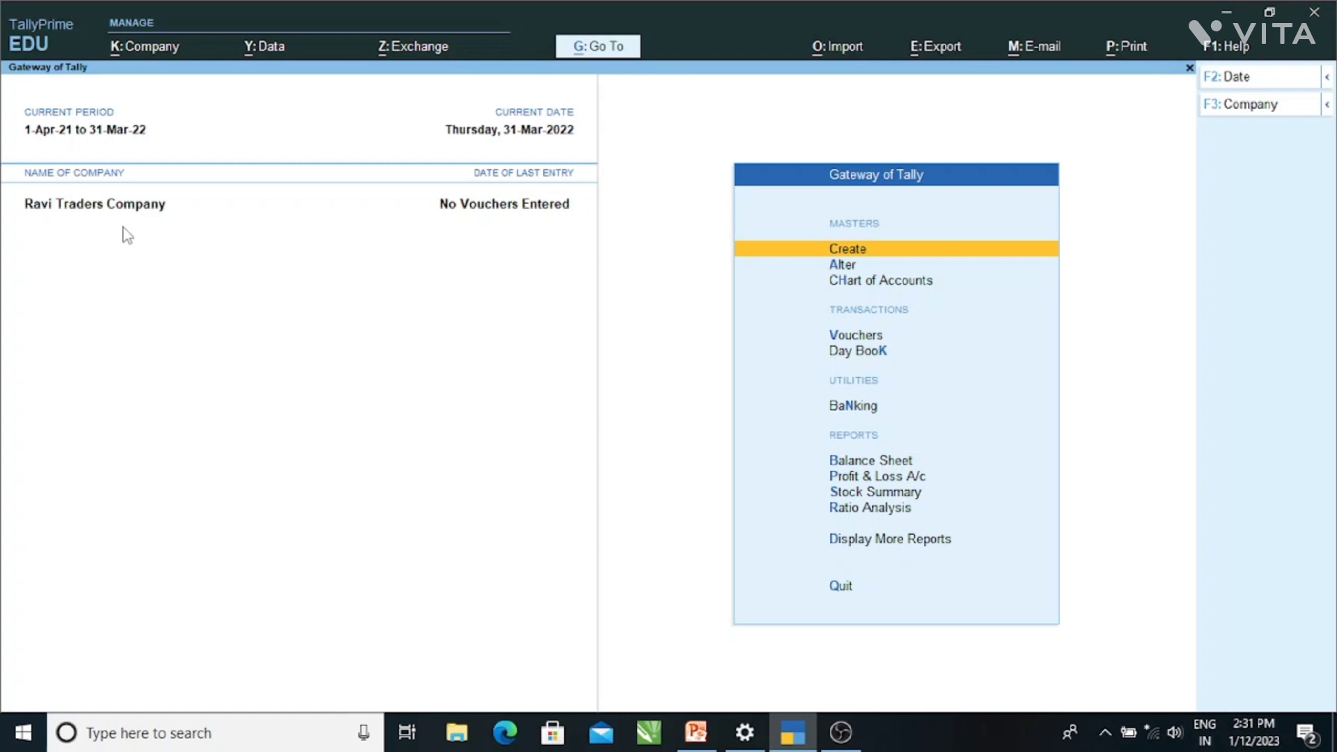
pyautogui.hotkey('alt', 'k')
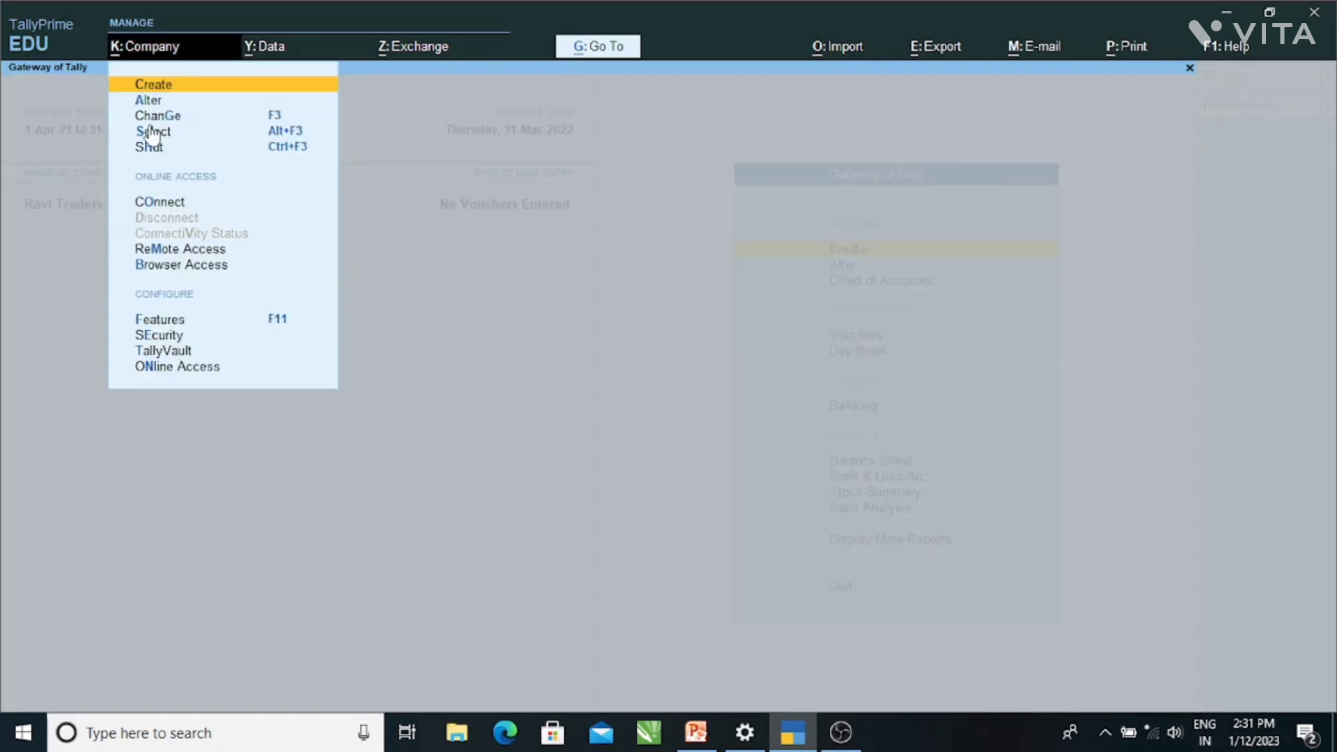
pyautogui.click(158, 117)
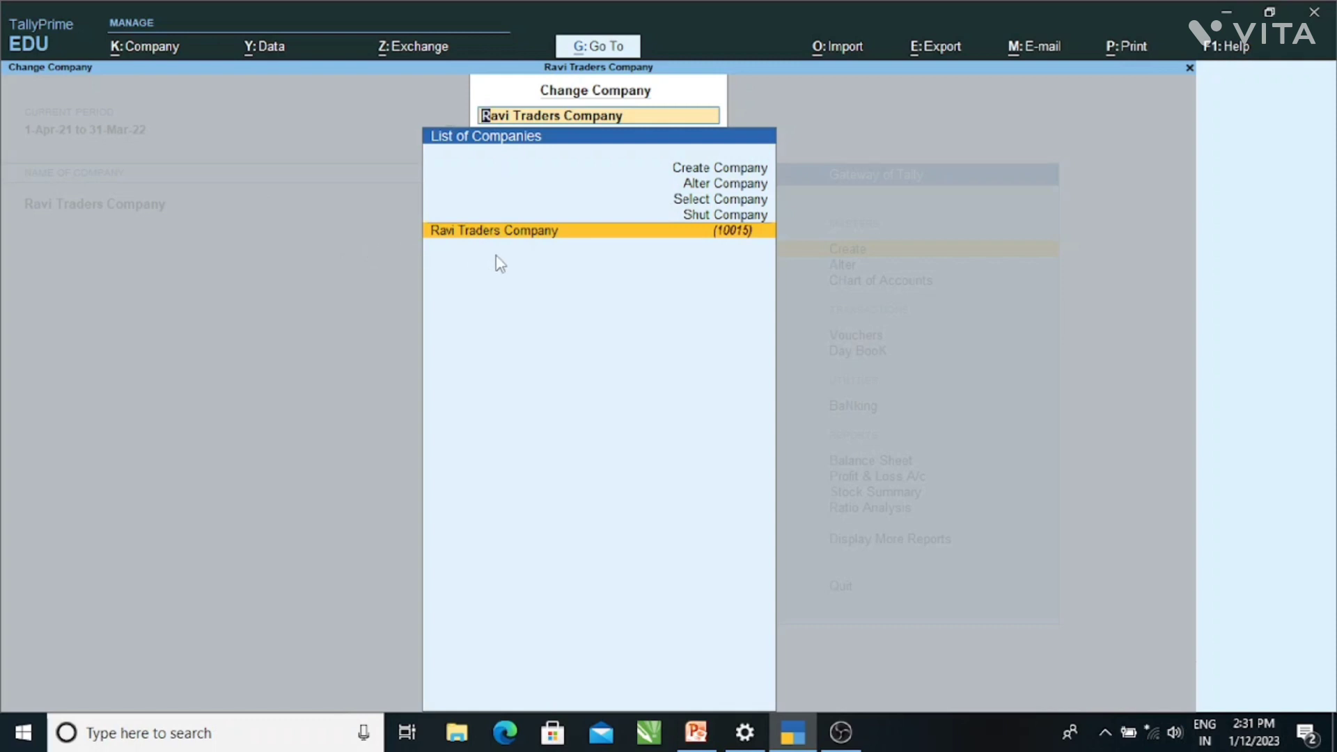
pyautogui.press('Return')
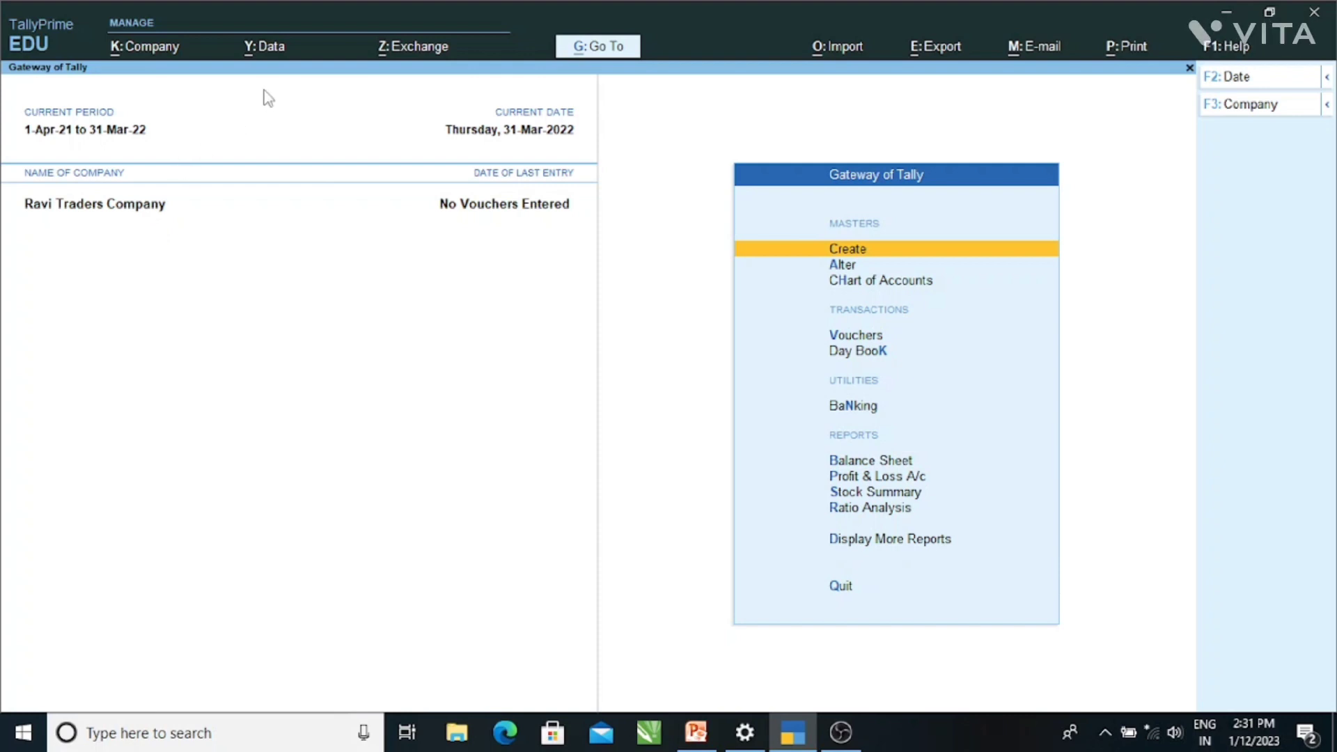
# - Open Split Data for Ravi Traders Company from the Alt+Y company data menu
pyautogui.click(264, 63)
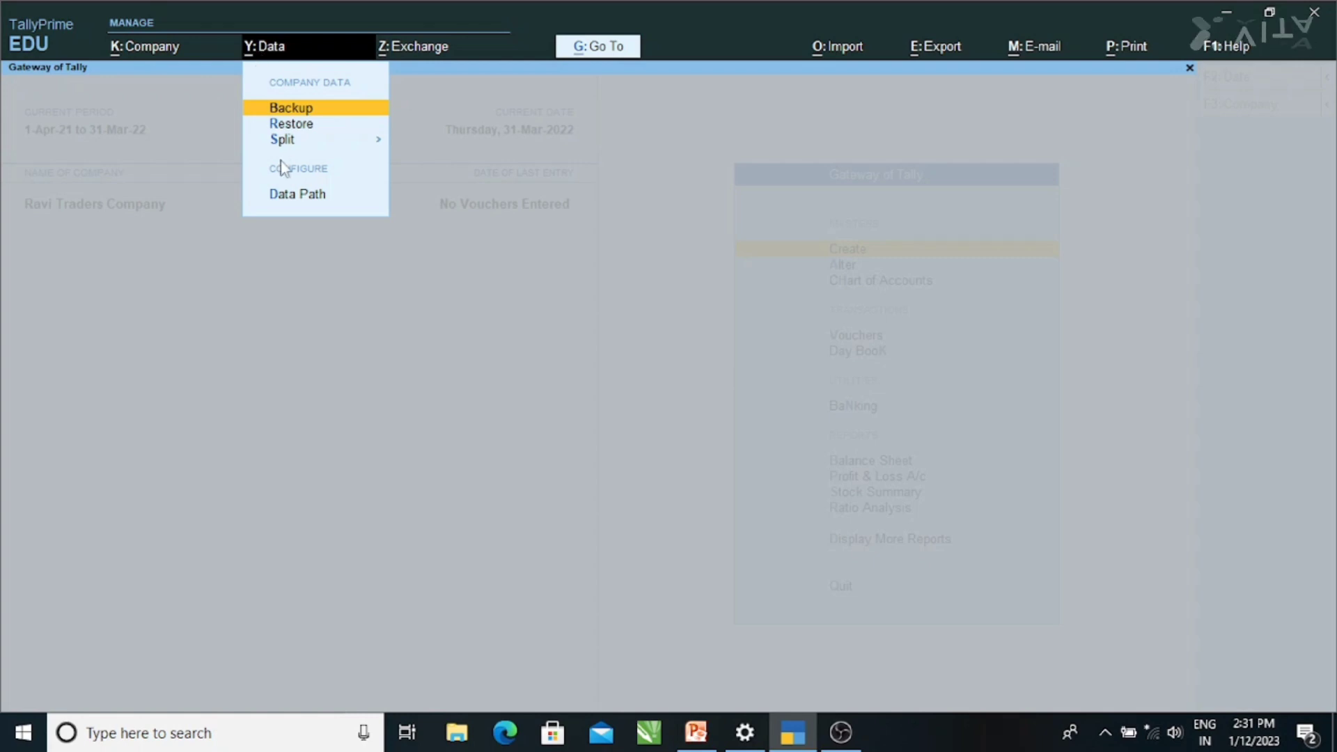
pyautogui.press('Escape')
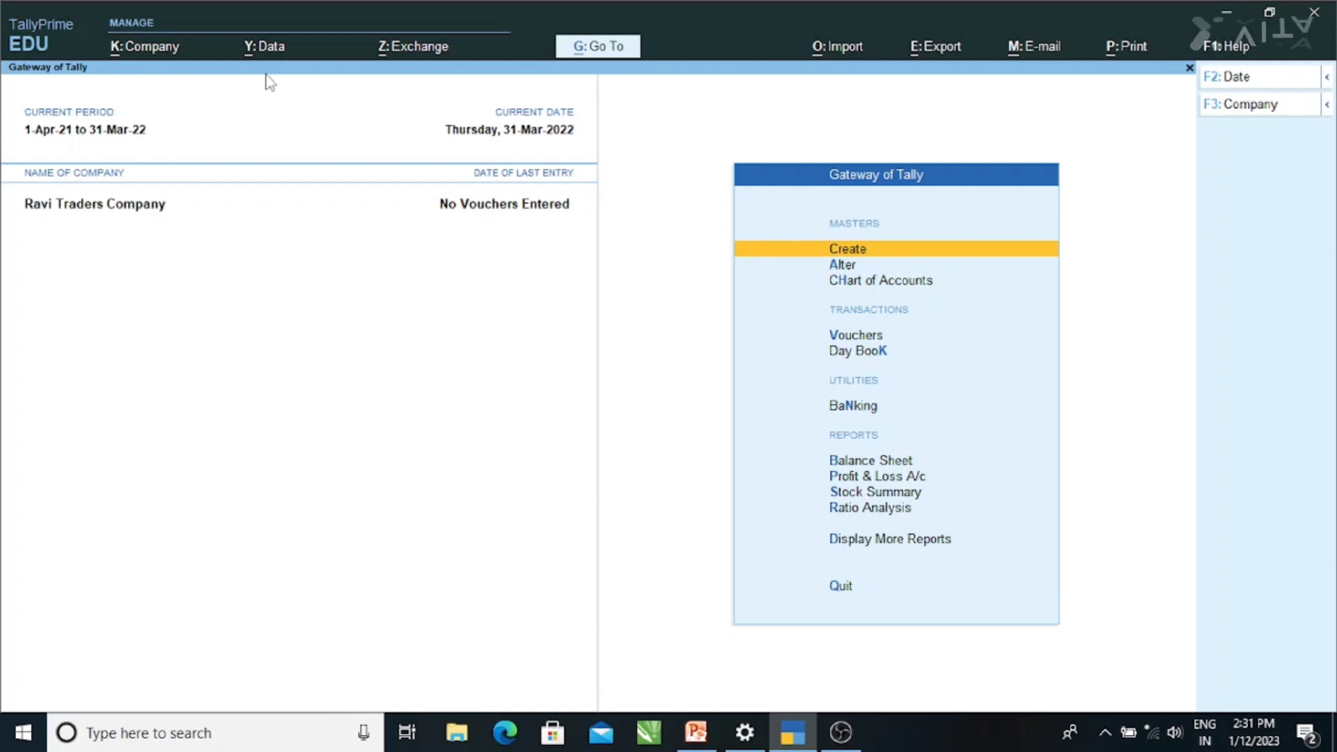
pyautogui.press('alt')
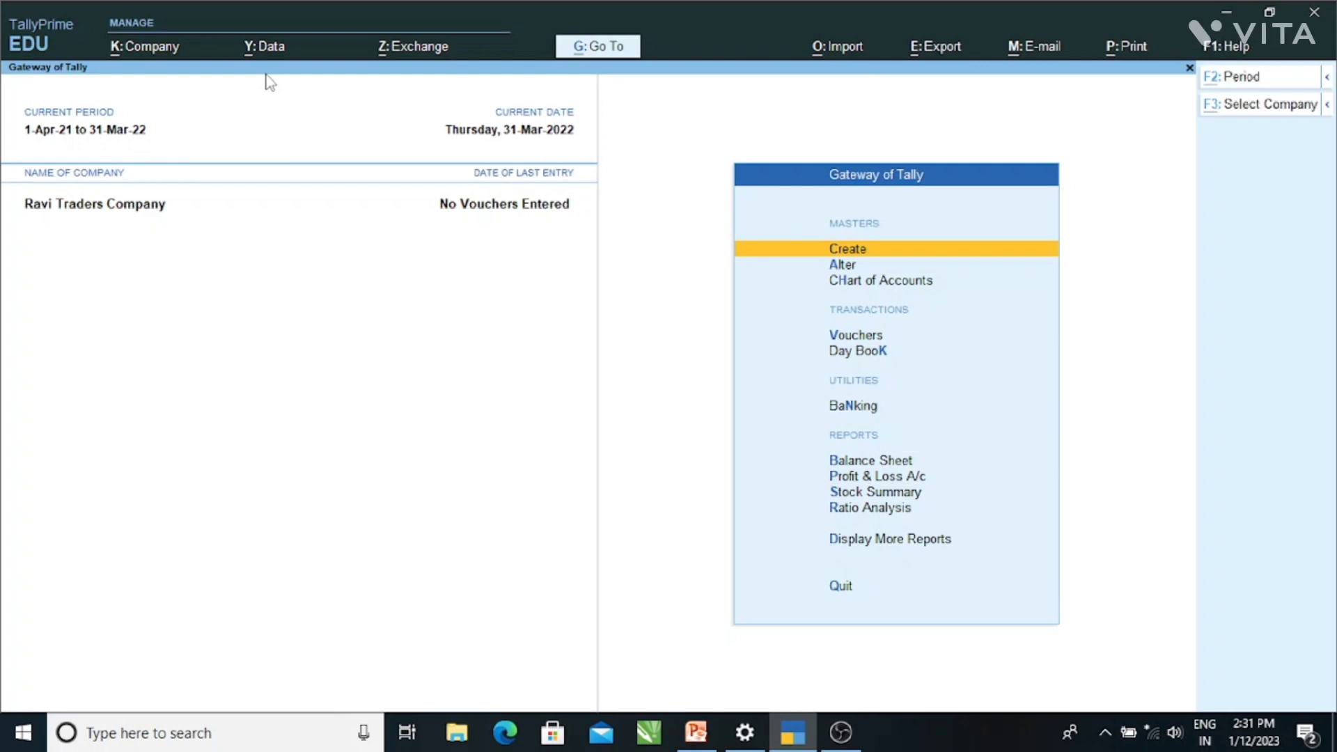
pyautogui.hotkey('alt', 'y')
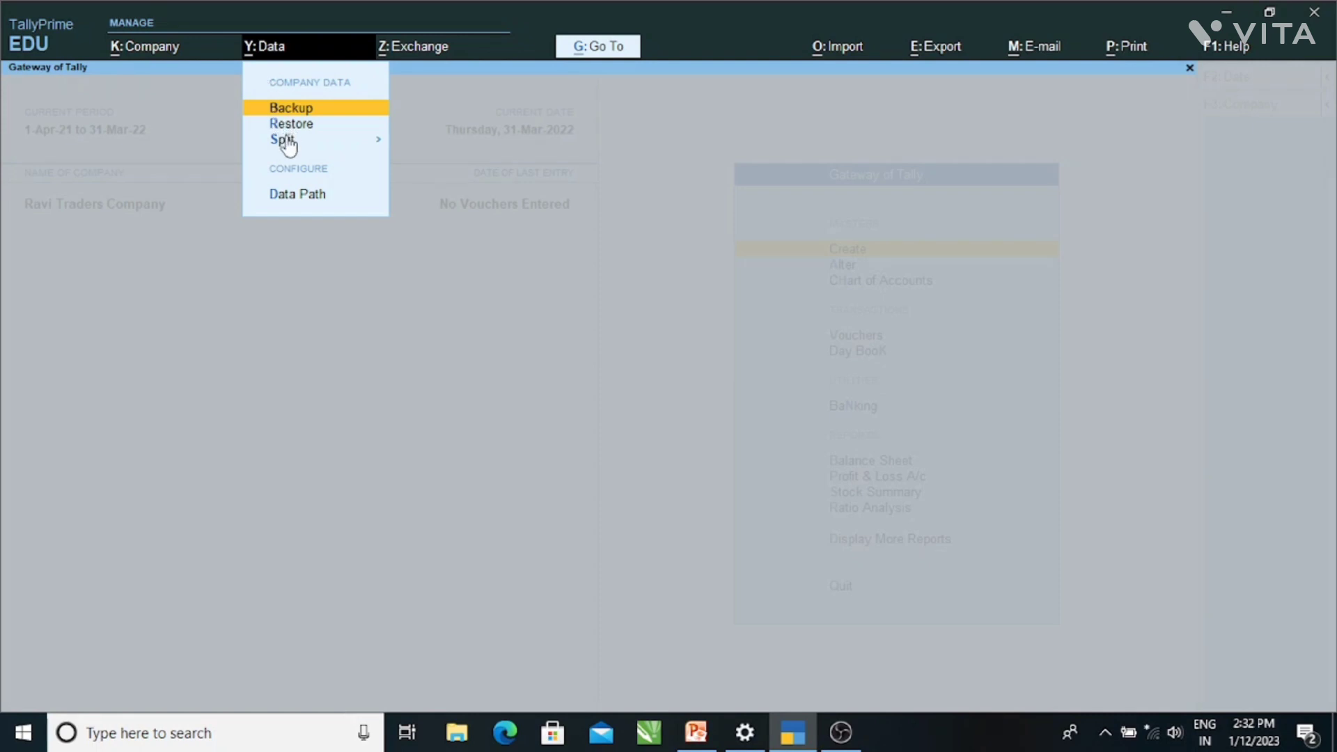
pyautogui.click(288, 143)
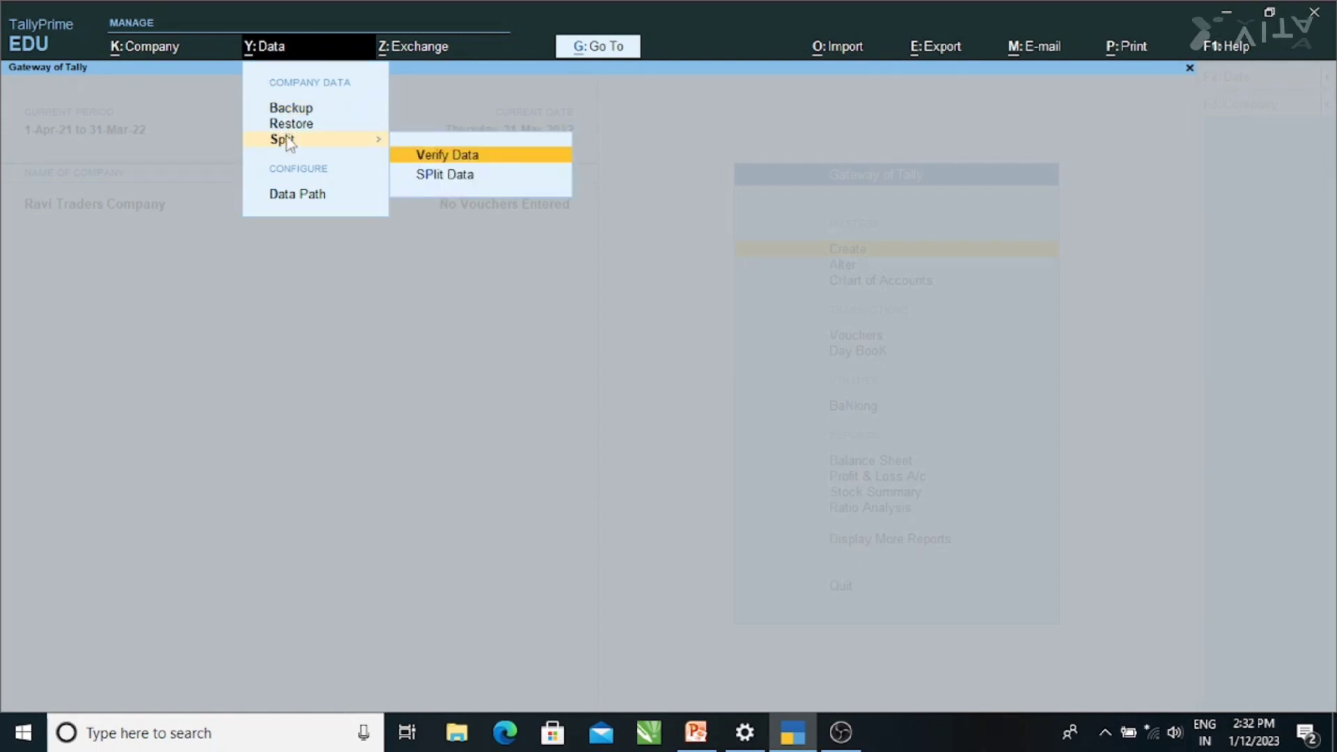
pyautogui.click(440, 176)
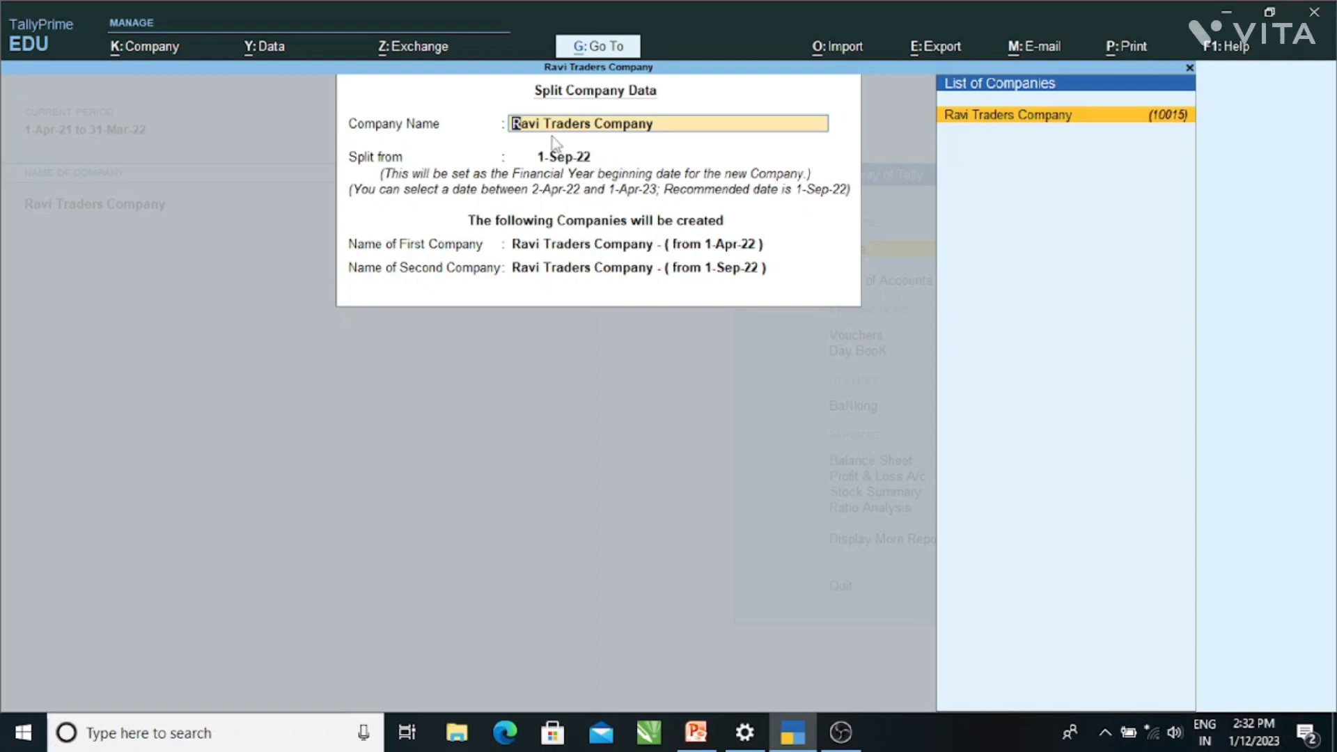
# - Accept the Split Company Data form and confirm Yes to split at 1-Sep-22
pyautogui.press('ctrl')
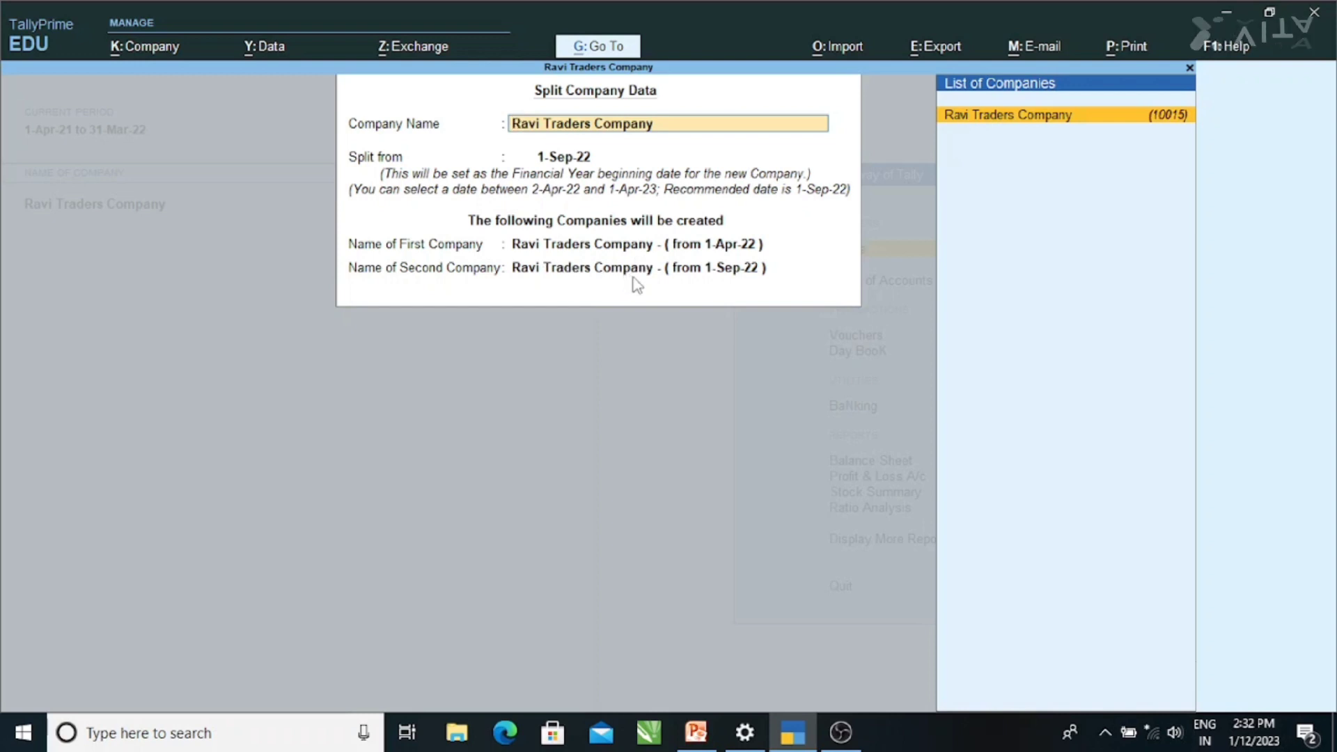
pyautogui.press('ctrl')
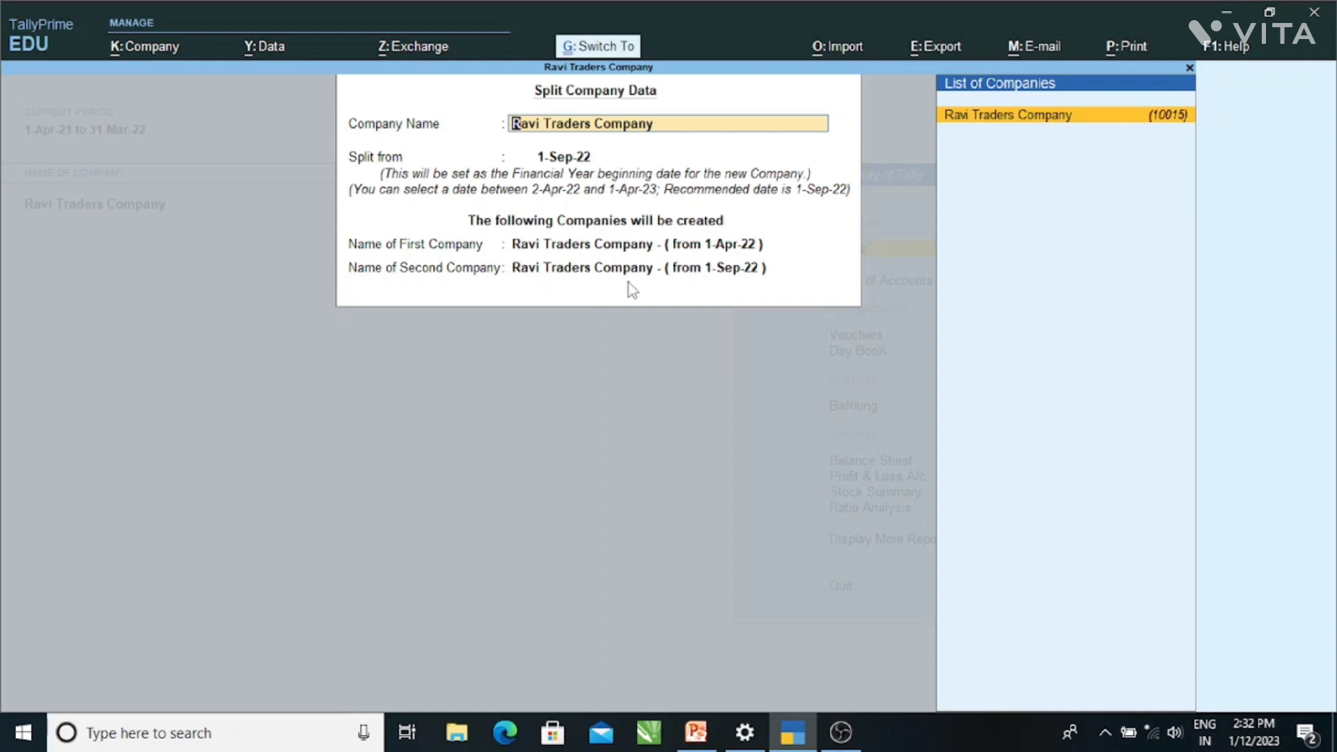
pyautogui.hotkey('ctrl', 'a')
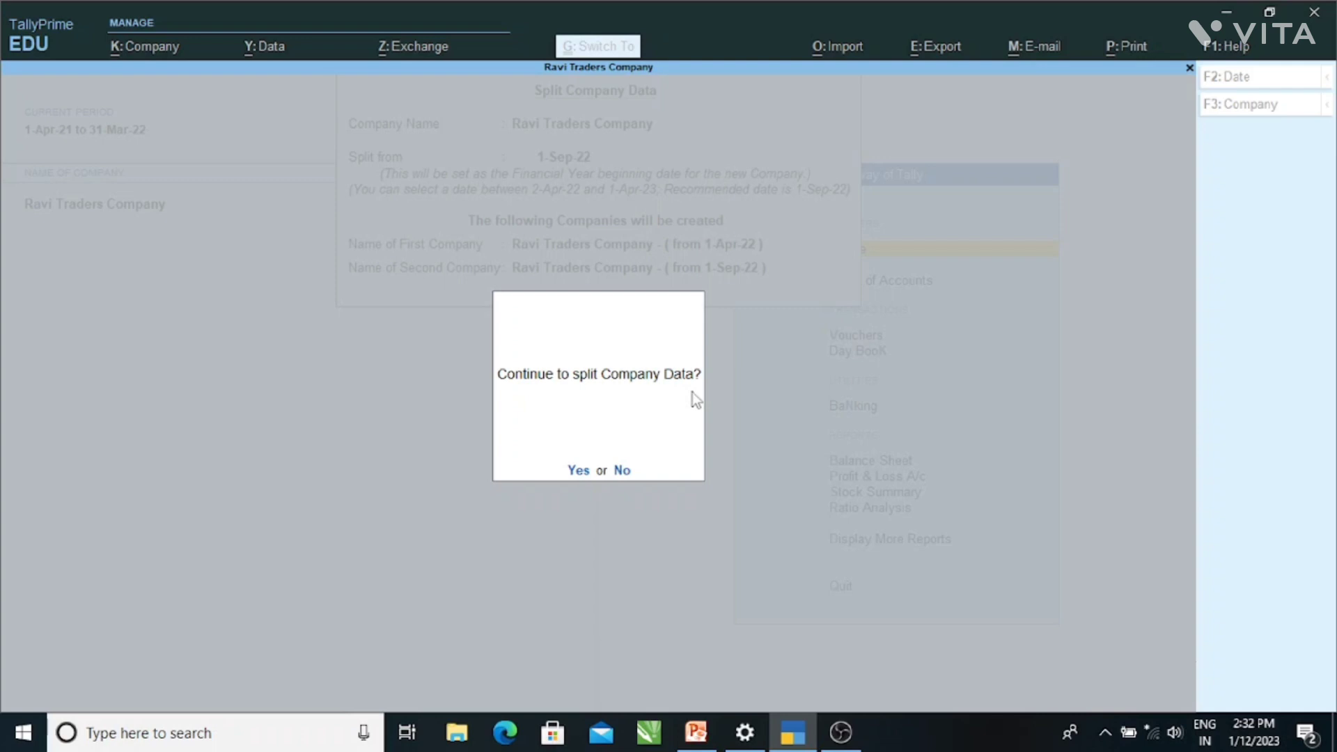
pyautogui.click(578, 471)
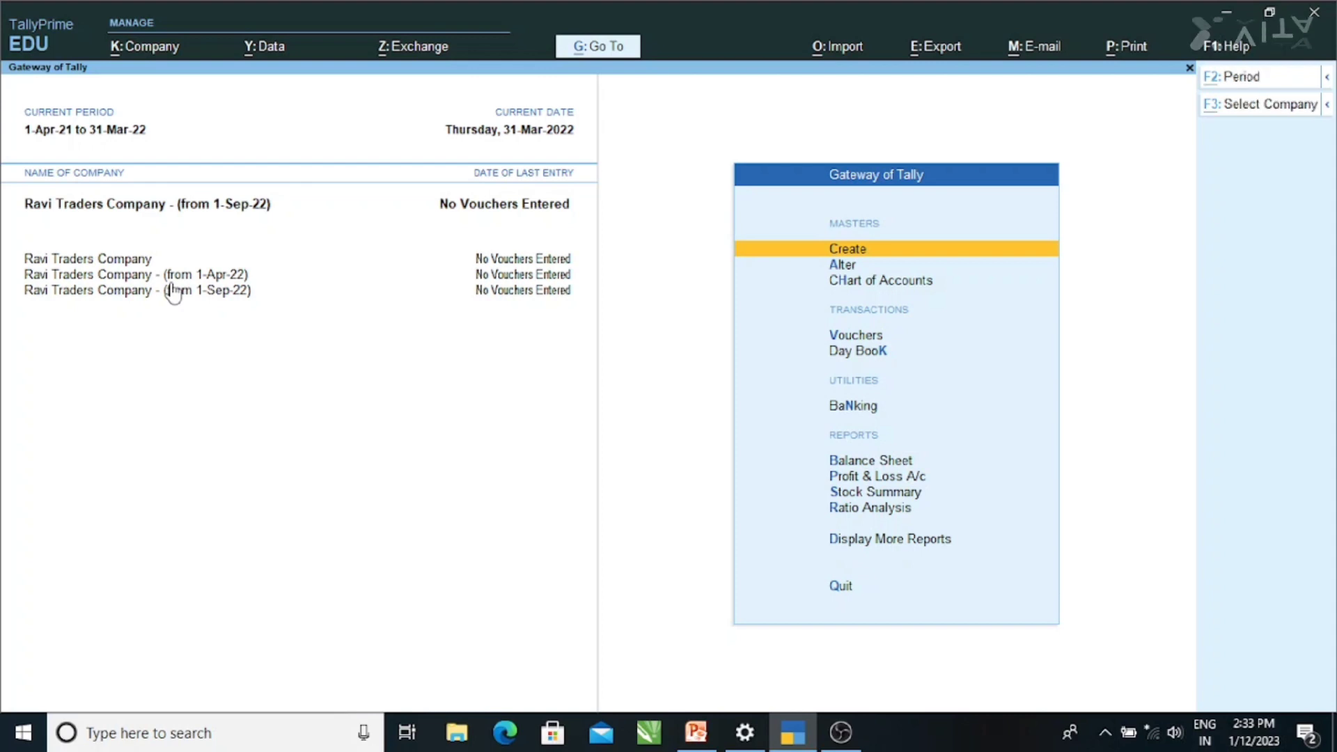
# - Bring up the Backup Companies screen from the Alt+Y company data menu
pyautogui.hotkey('alt', 'k')
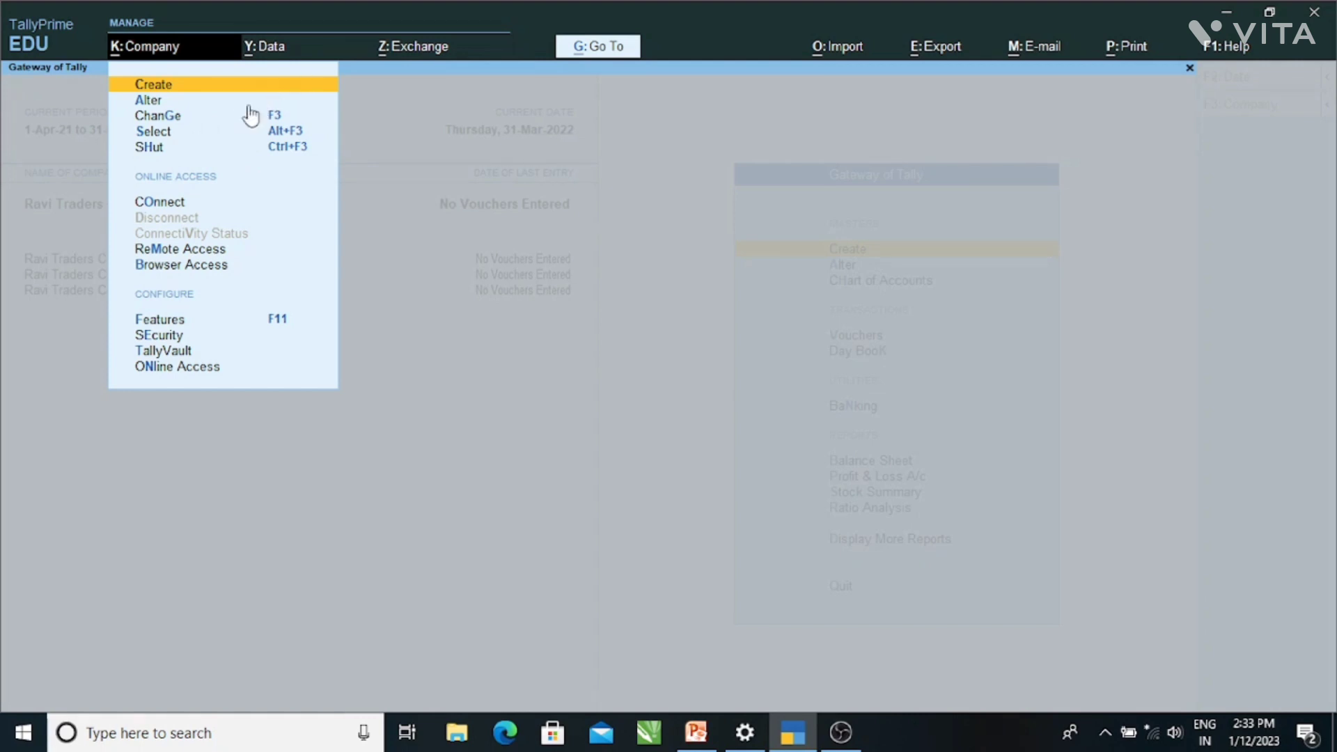
pyautogui.press('Escape')
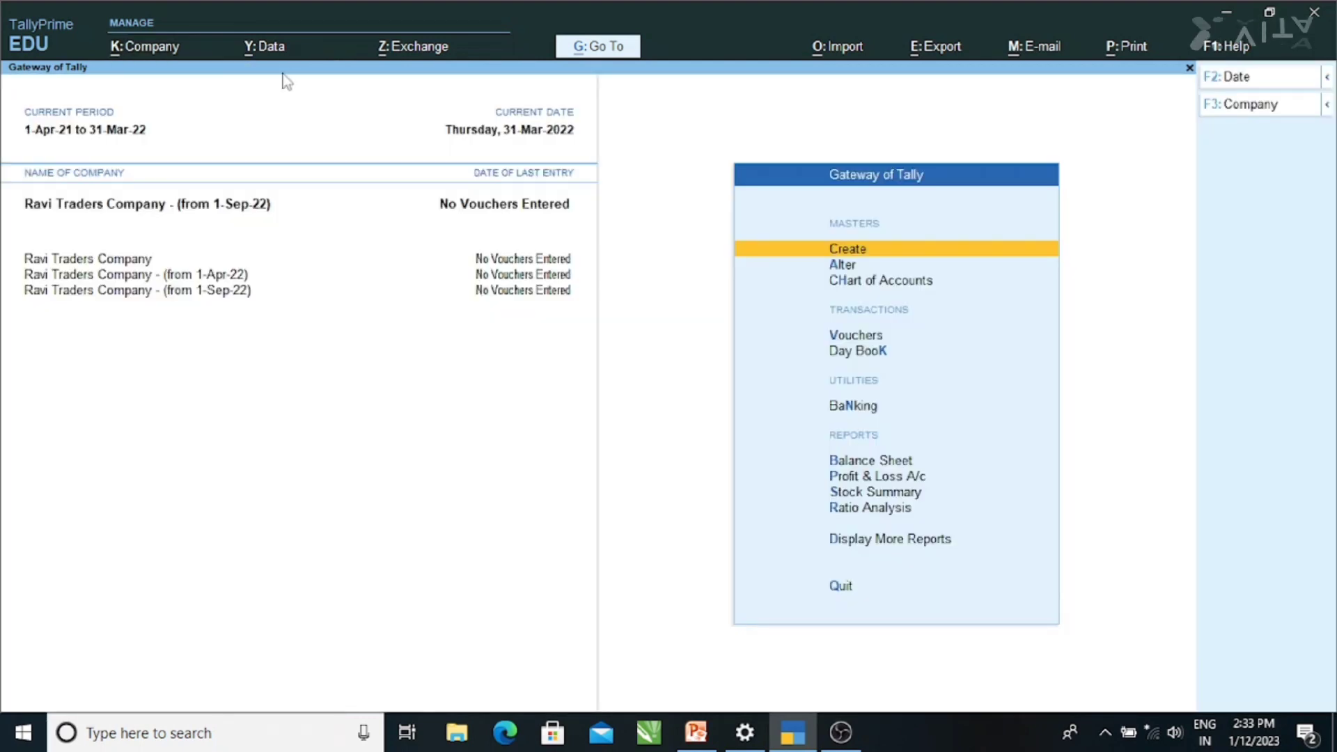
pyautogui.hotkey('alt', 'y')
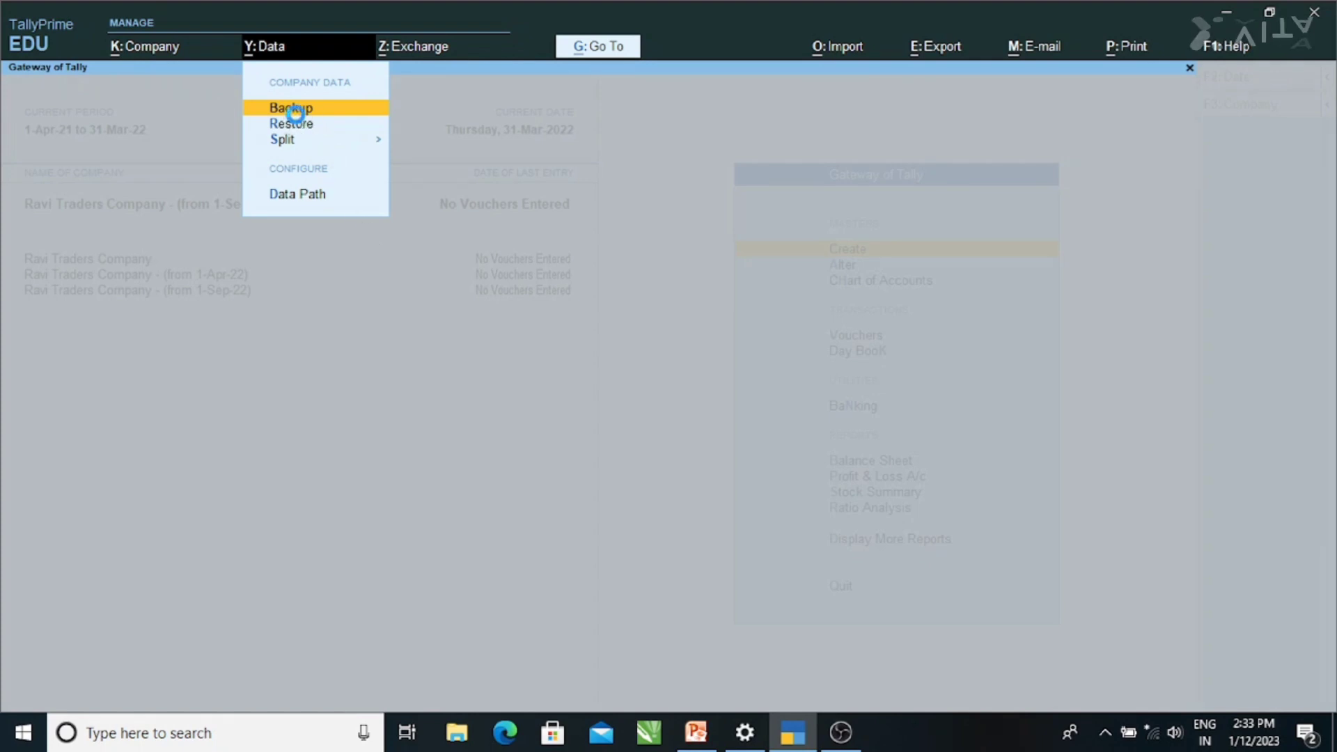
pyautogui.press('Return')
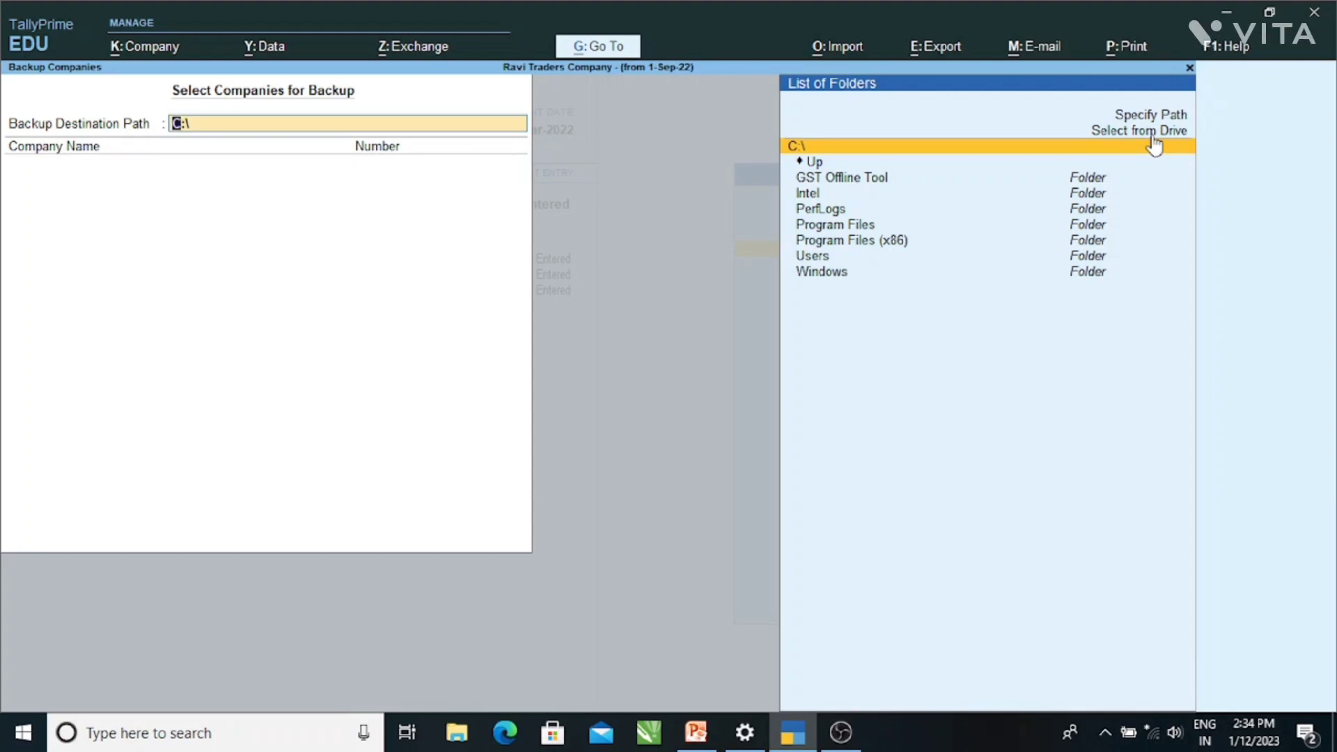
# - Choose drive E: and its stone folder so the Backup Destination Path reads E:\stone
pyautogui.press('Up')
pyautogui.click(1153, 137)
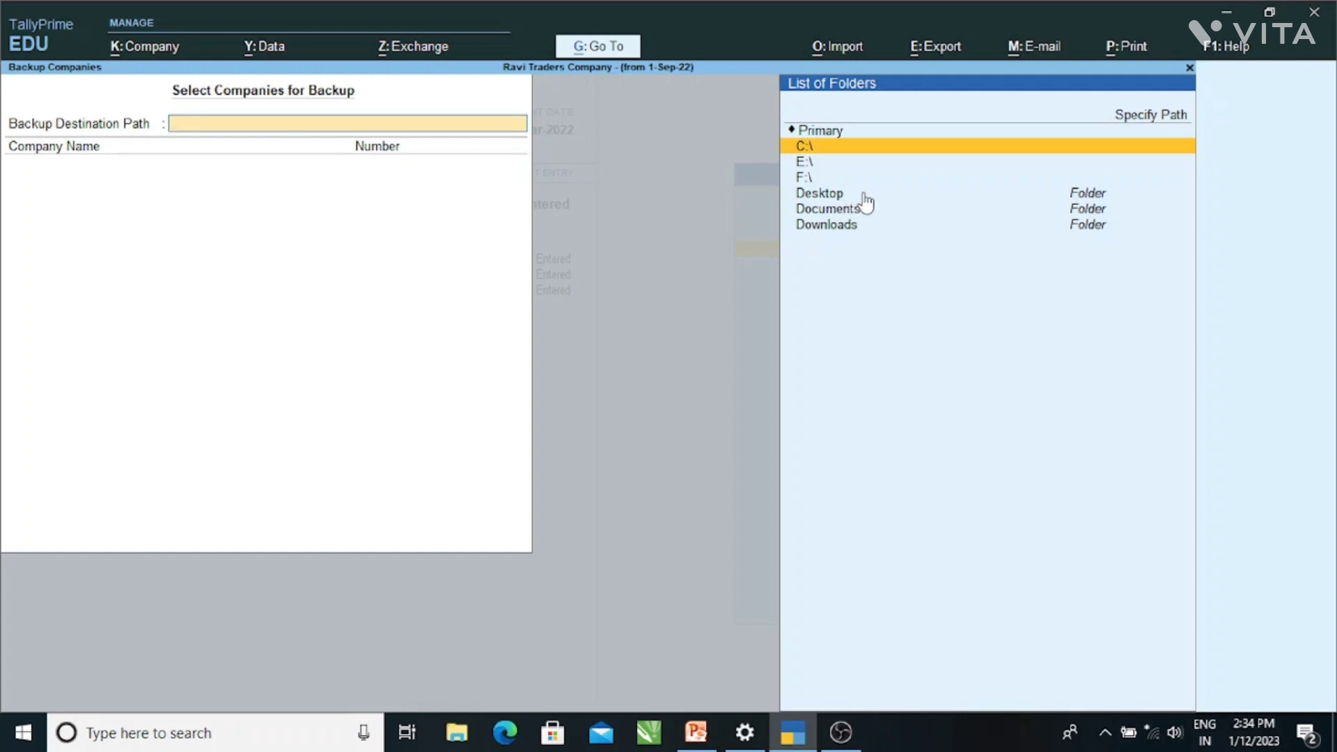
pyautogui.click(809, 165)
pyautogui.click(808, 165)
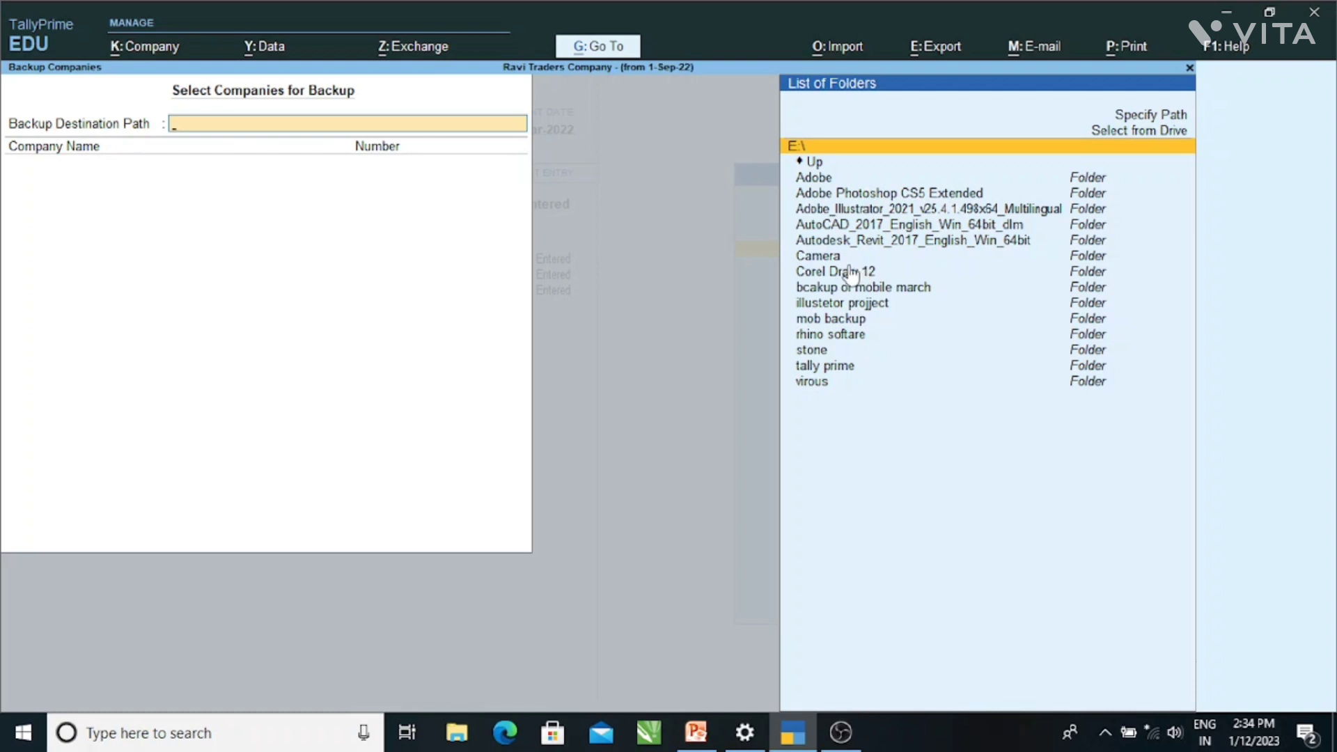
pyautogui.click(816, 357)
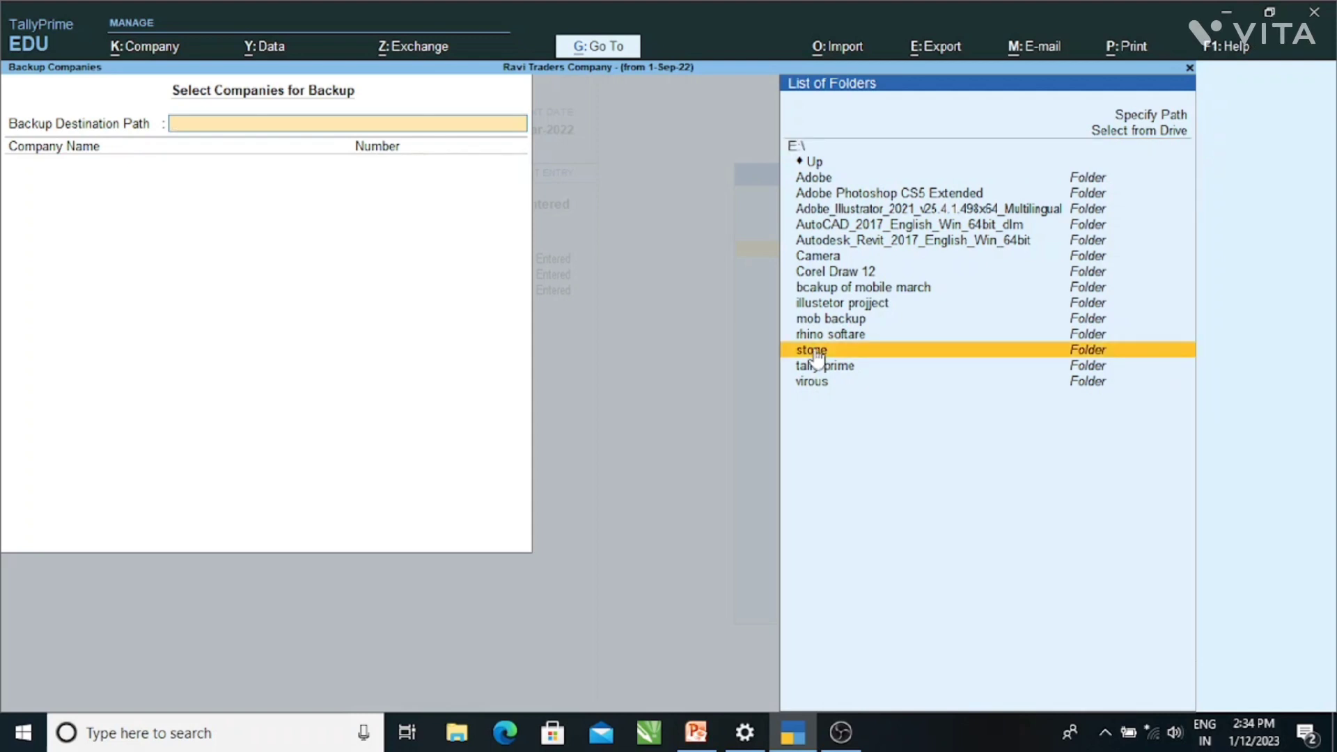
pyautogui.click(816, 354)
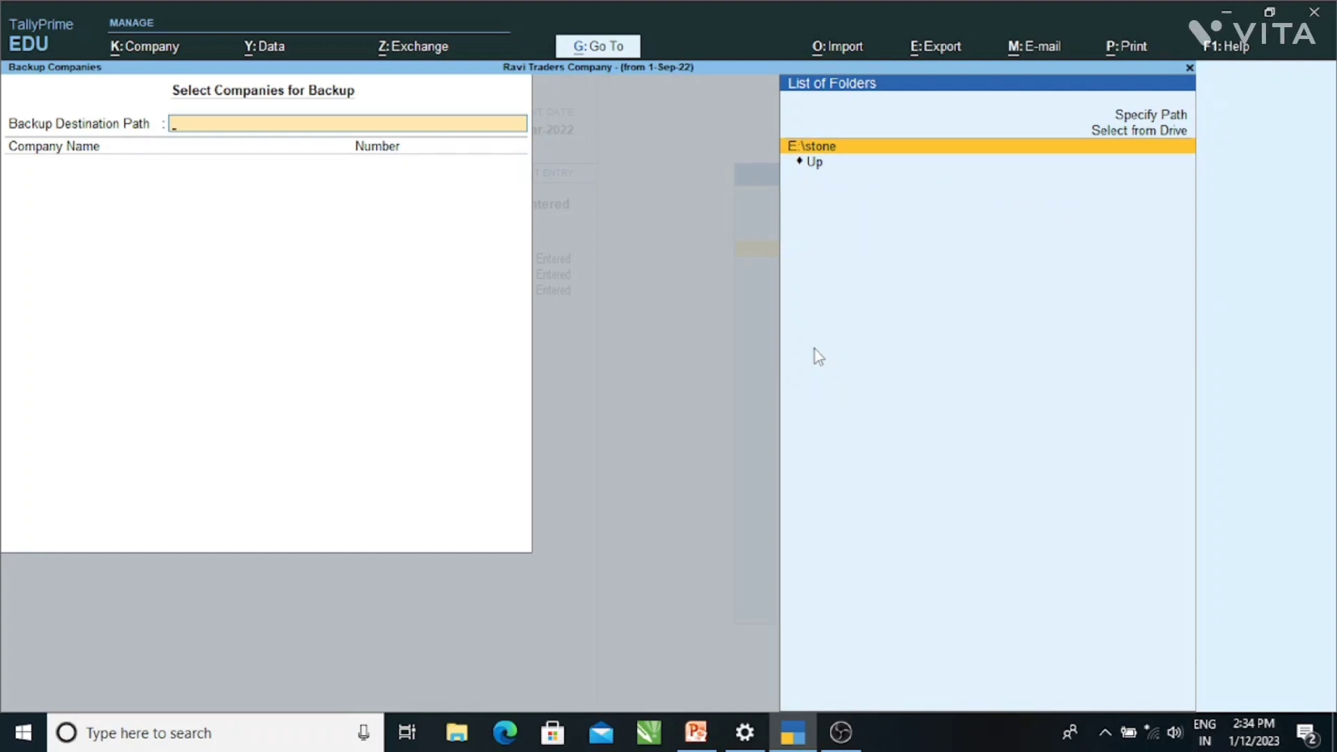
pyautogui.click(874, 146)
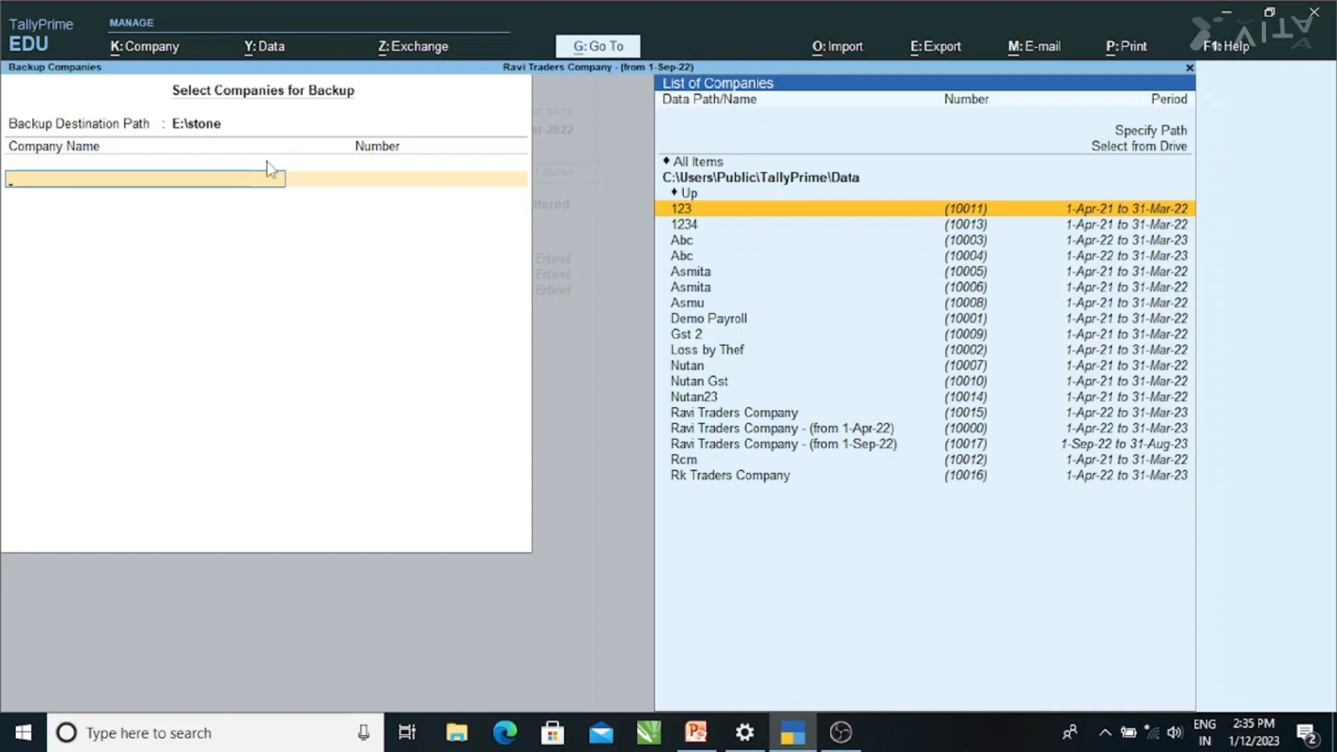
# - Select Rk Traders Company, end the list, and run the backup to E:\stone
pyautogui.write('rk')
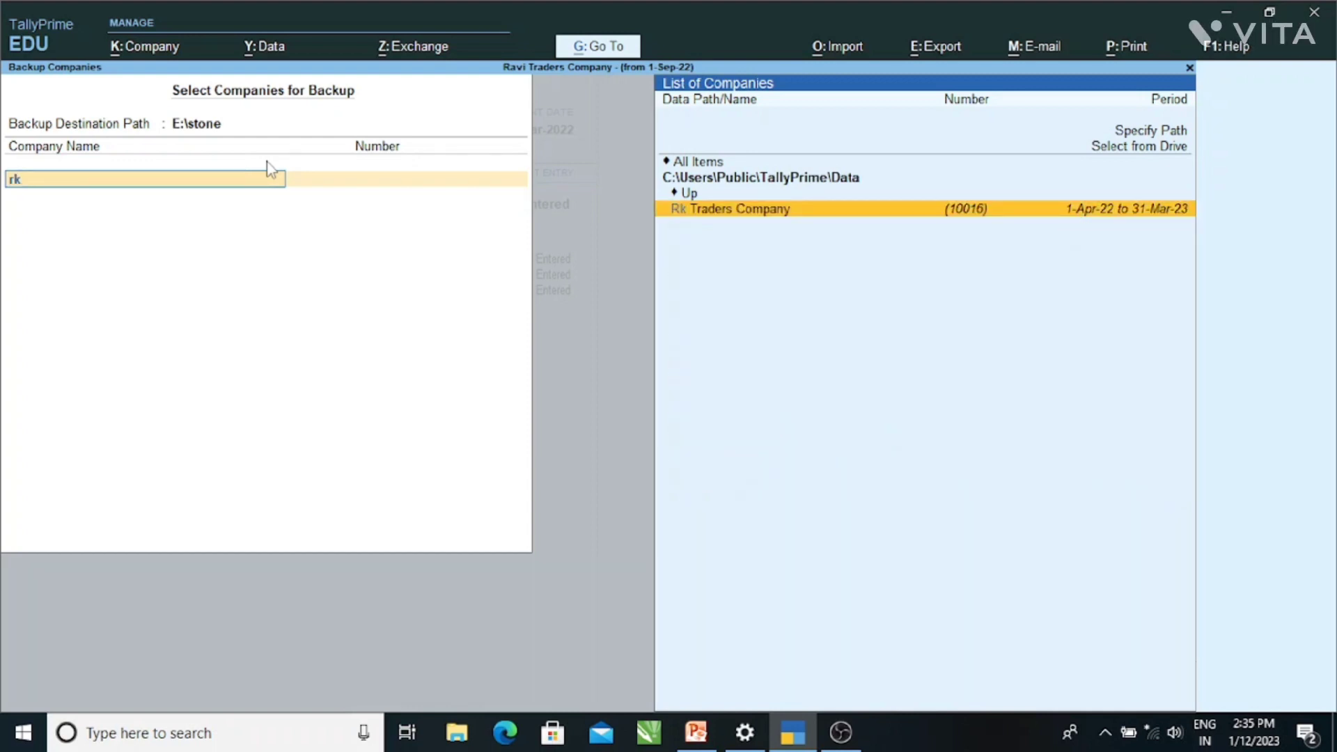
pyautogui.press('Return')
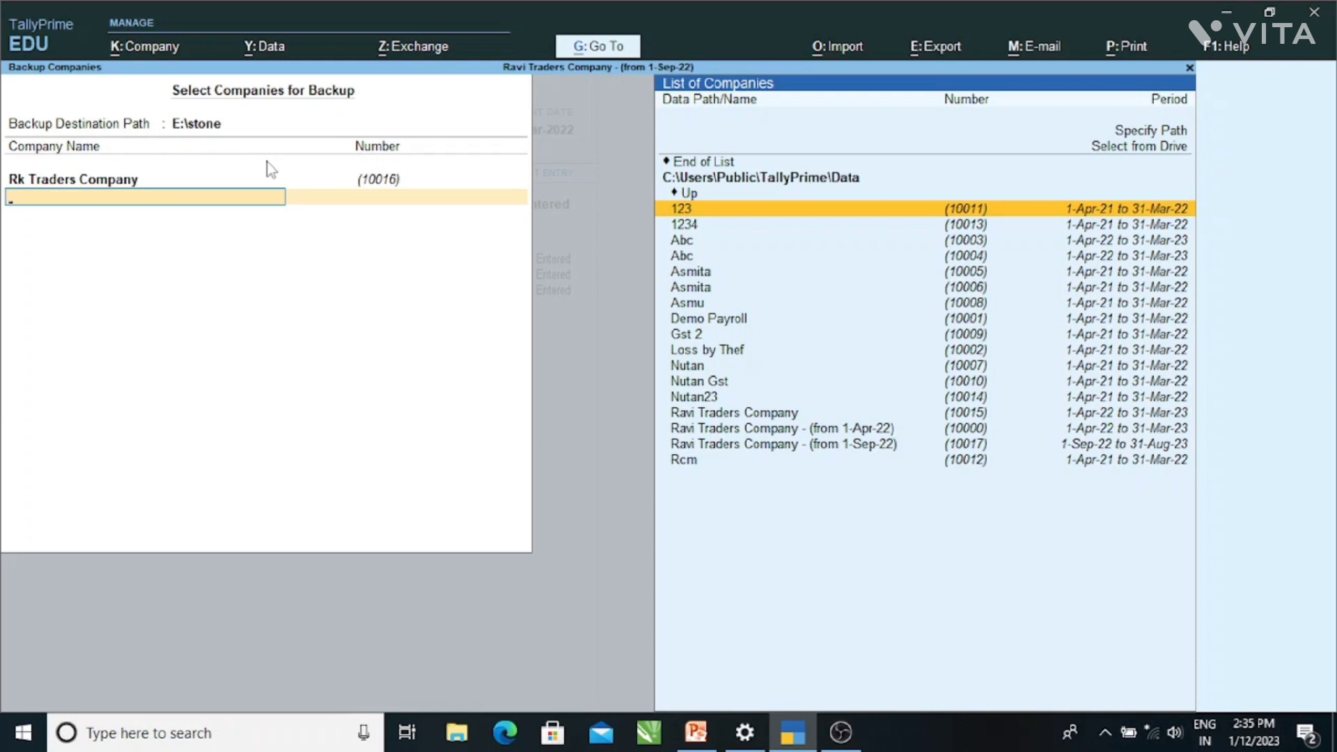
pyautogui.press('Up')
pyautogui.press('Up')
pyautogui.press('Up')
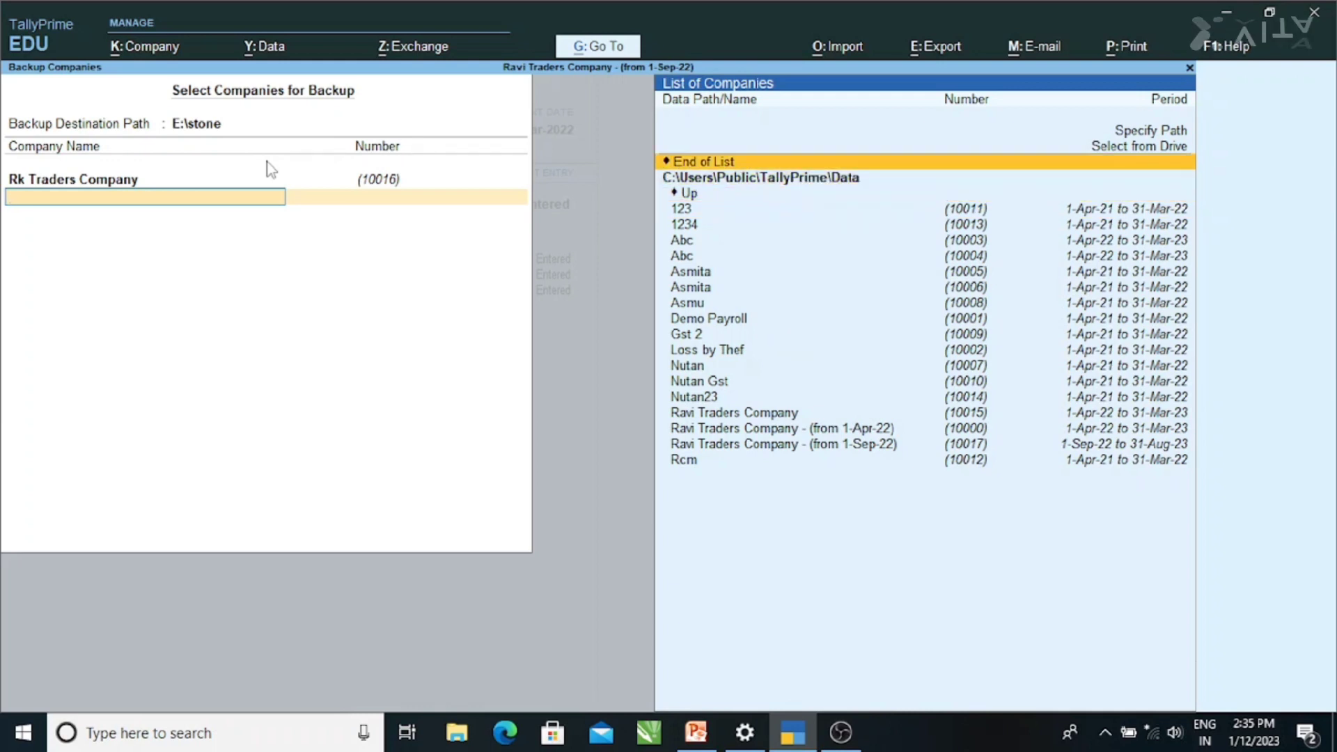
pyautogui.press('Return')
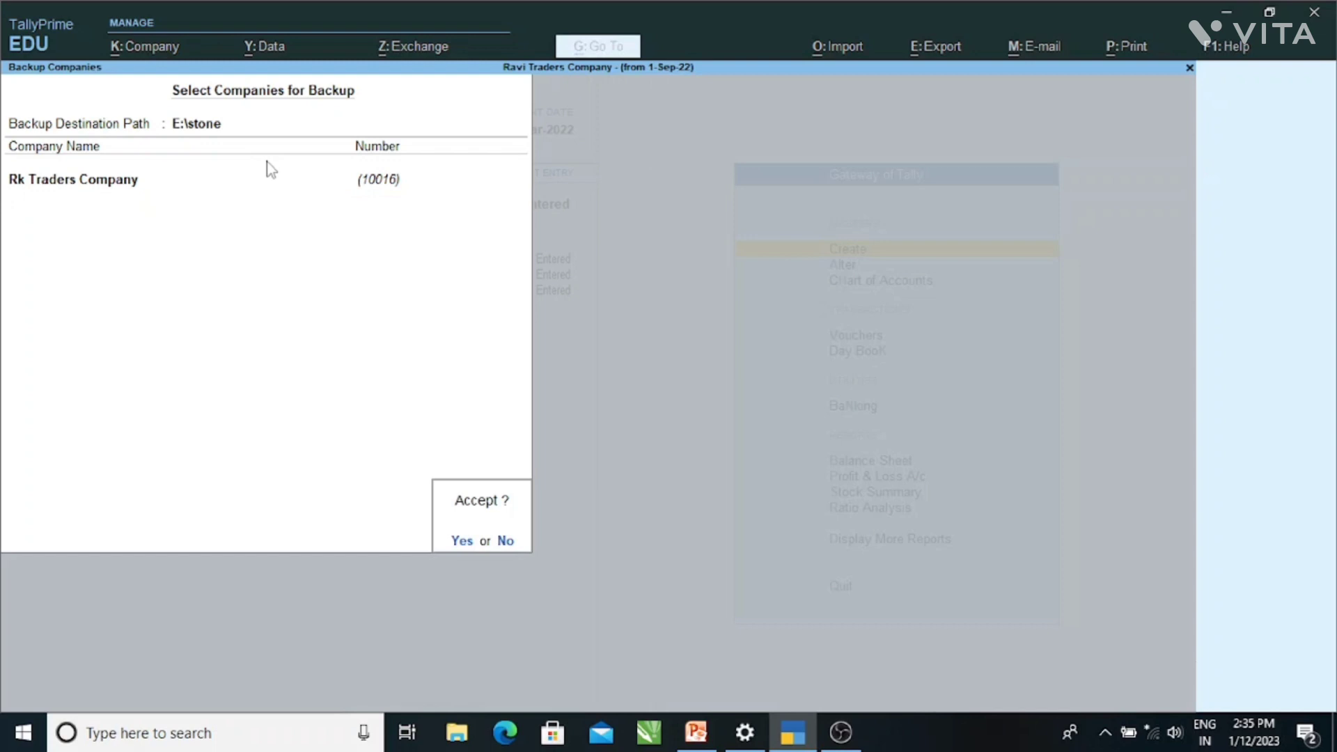
pyautogui.press('Return')
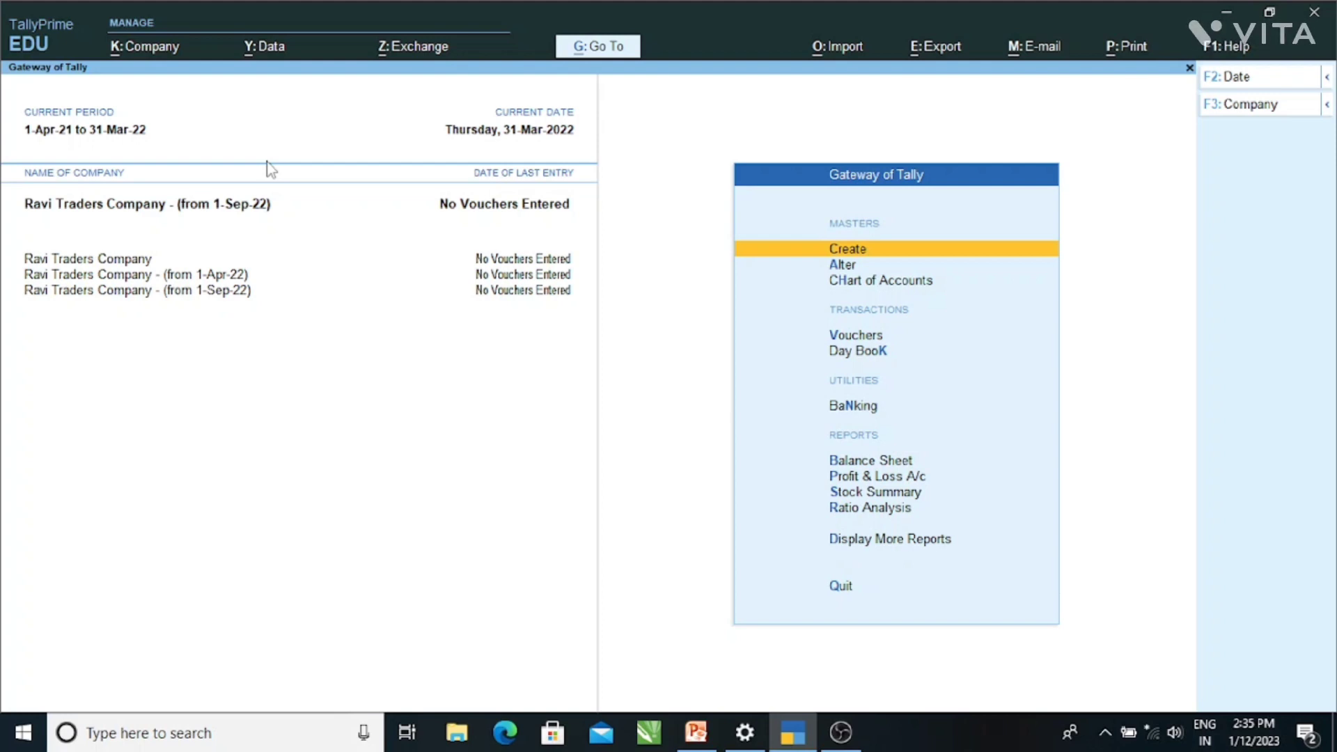
# - Load Rk Traders Company through Alt+K Select Company
pyautogui.press('alt')
pyautogui.hotkey('alt', 'k')
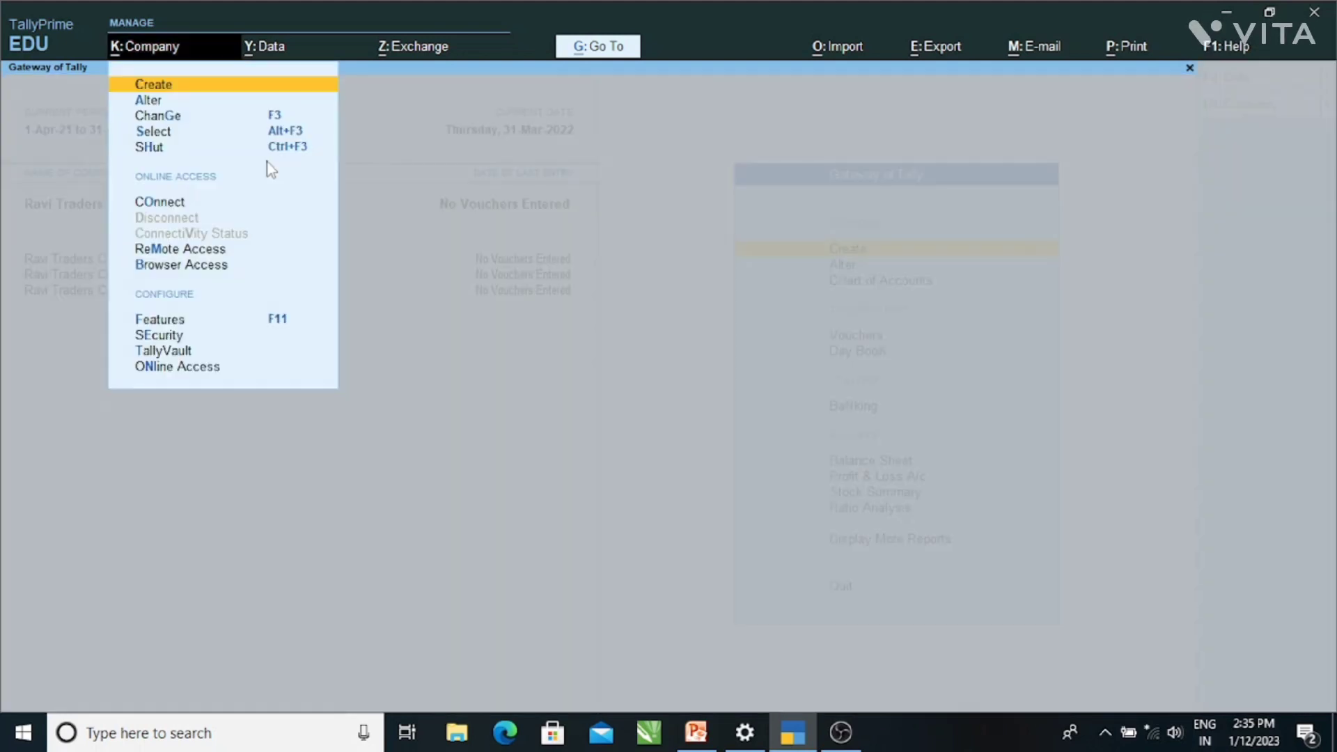
pyautogui.click(155, 132)
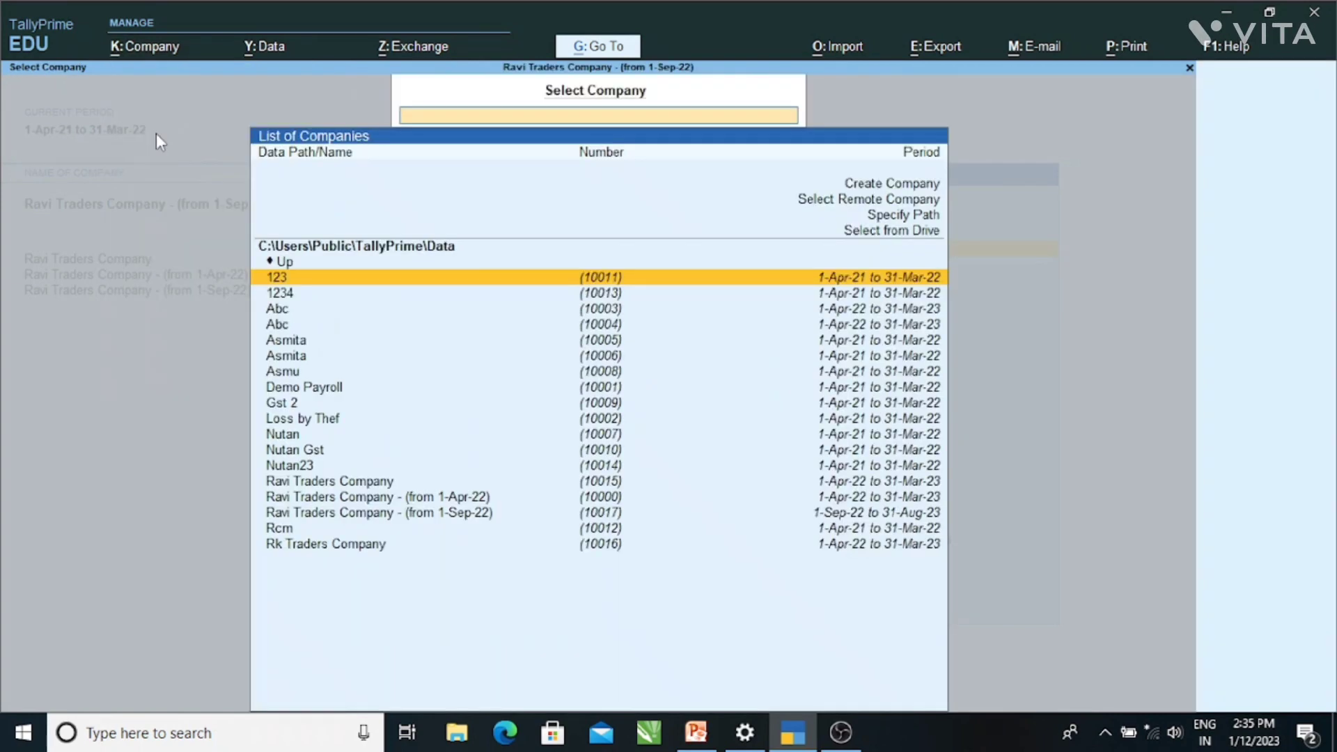
pyautogui.write('rk')
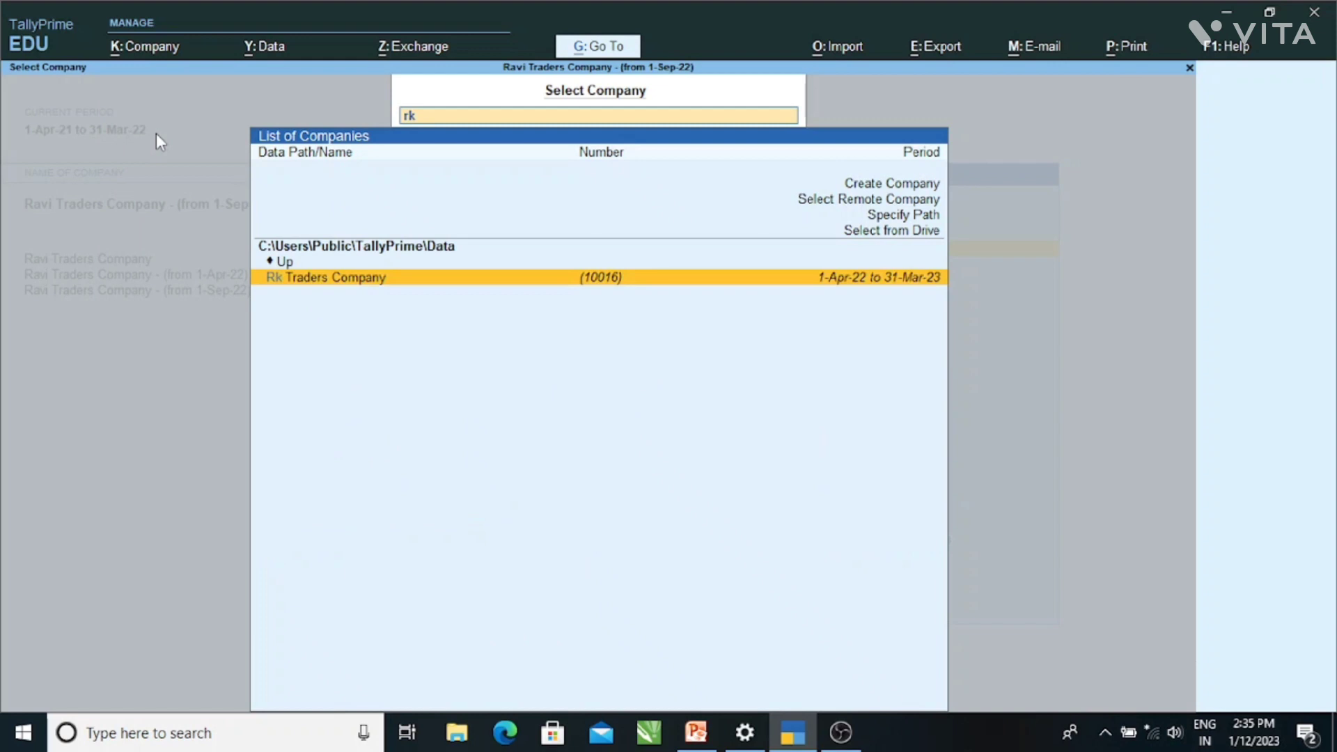
pyautogui.press('Return')
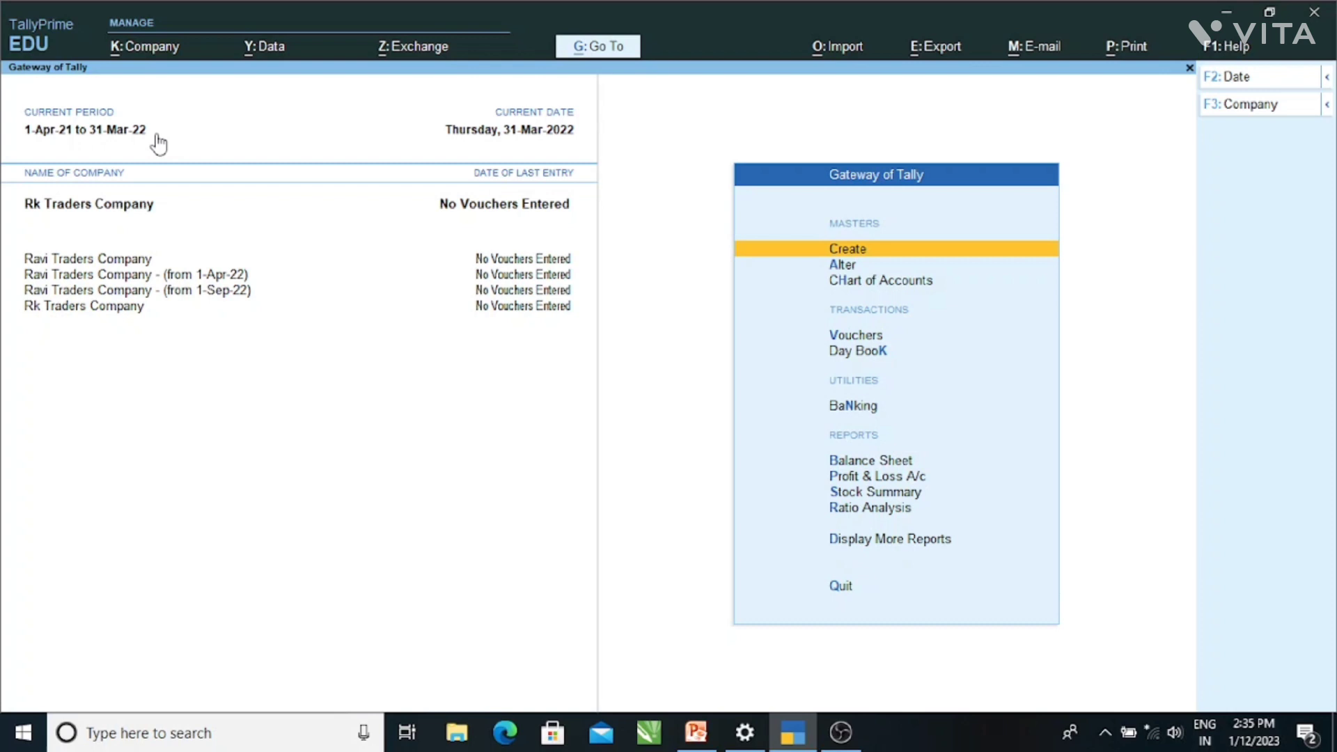
# - Delete Rk Traders Company from Company Alteration with Alt+D, confirming Yes
pyautogui.hotkey('alt', 'k')
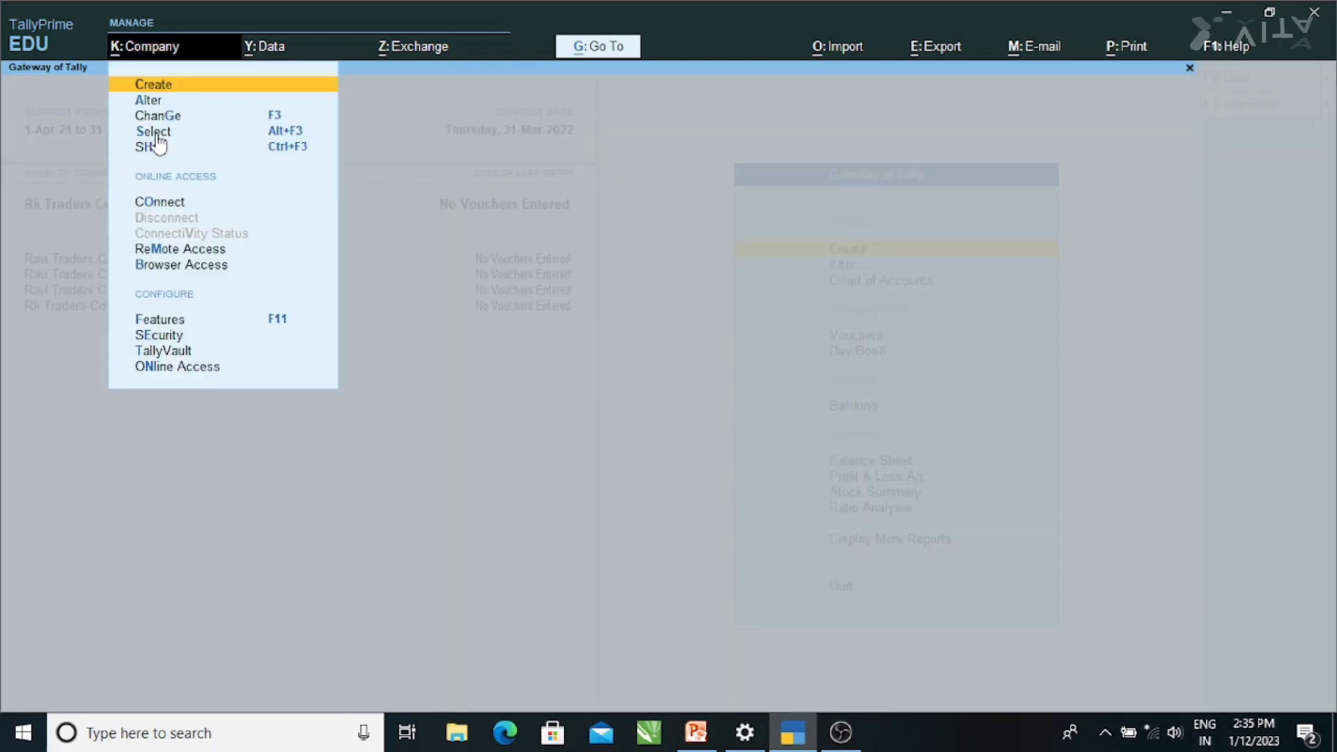
pyautogui.press('Down')
pyautogui.press('Return')
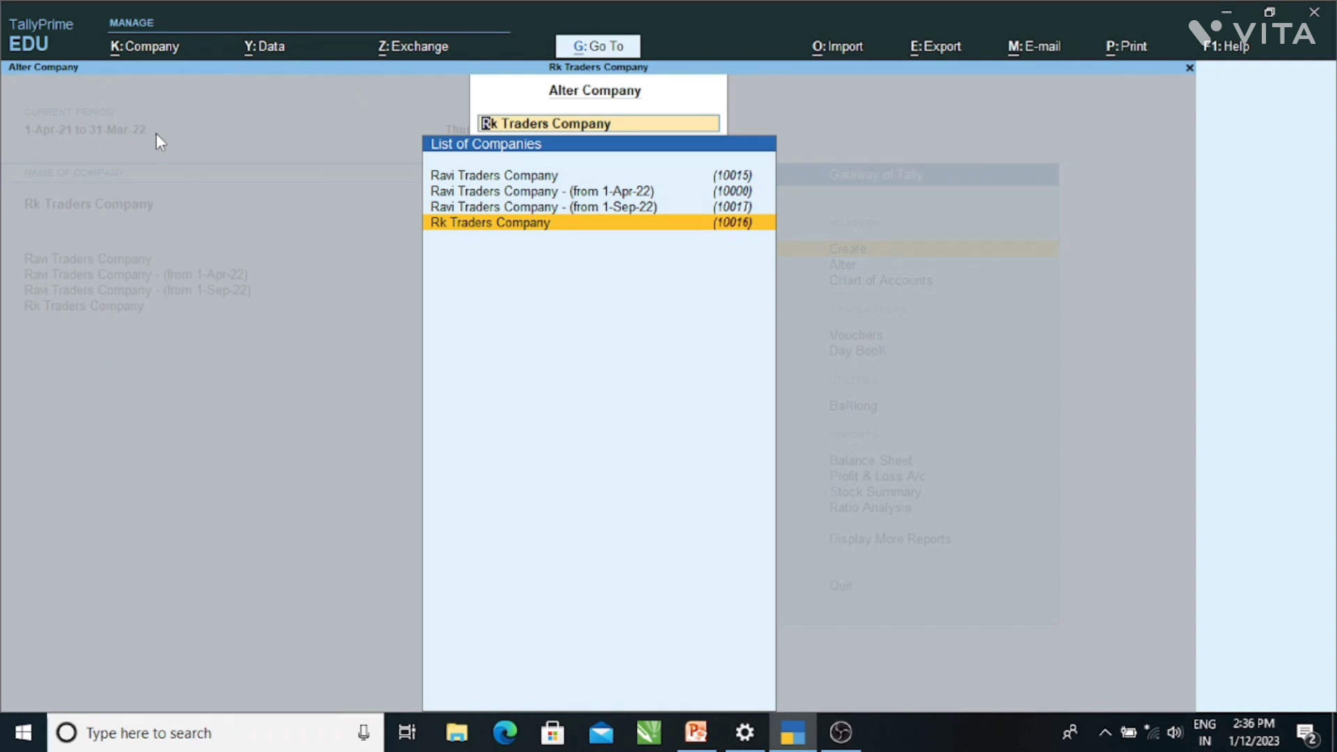
pyautogui.press('Return')
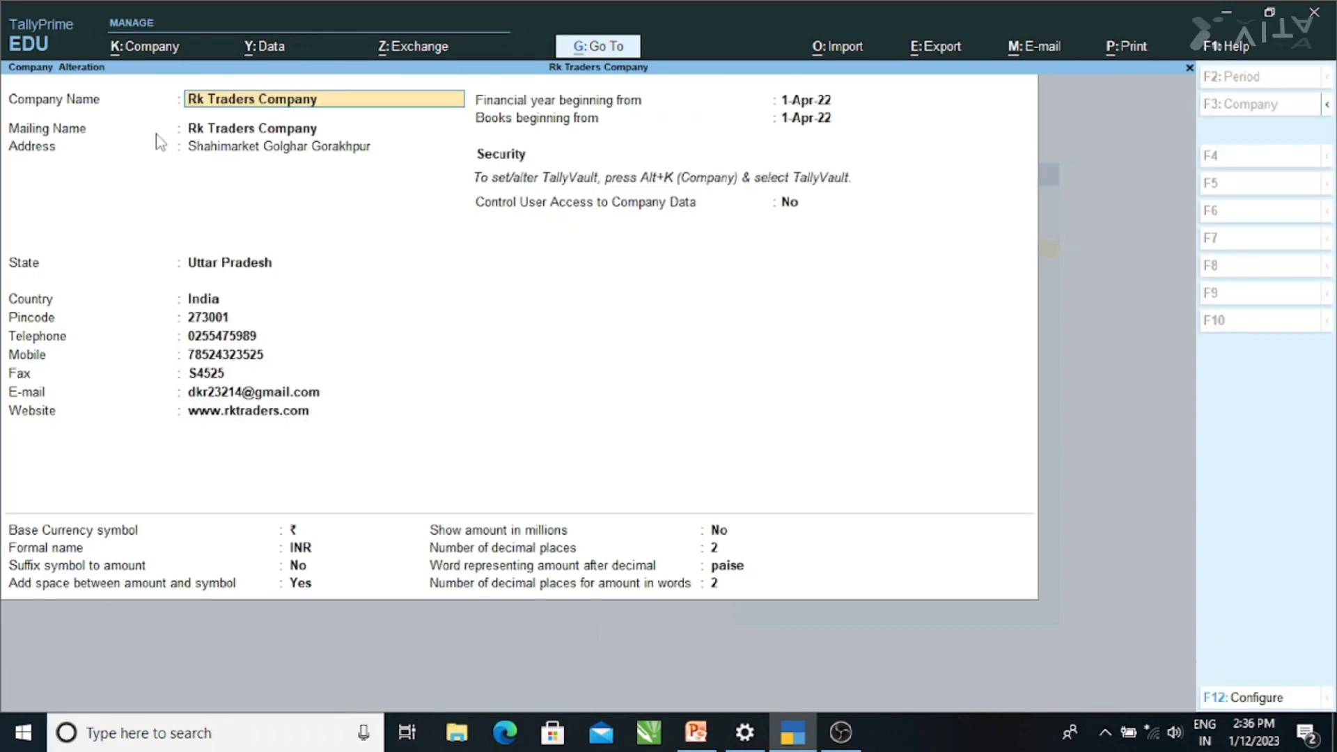
pyautogui.hotkey('alt', 'd')
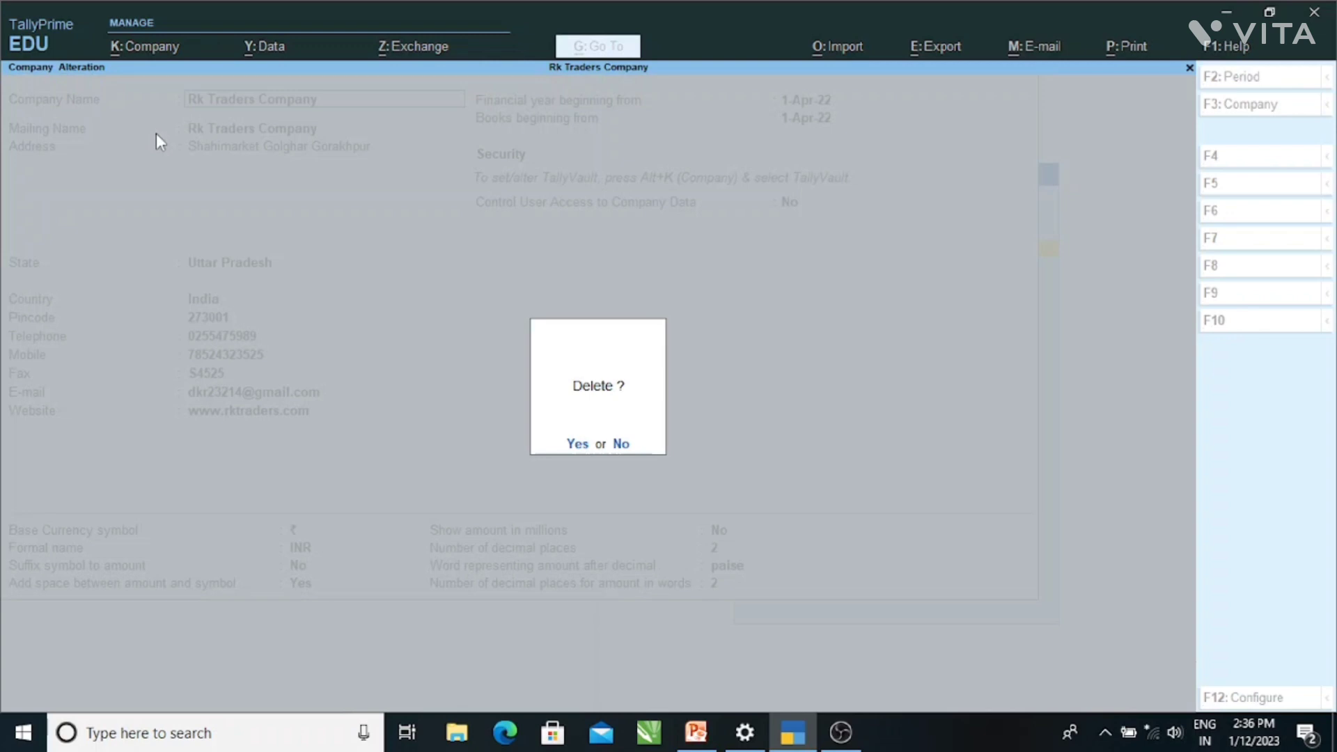
pyautogui.press('y')
pyautogui.press('y')
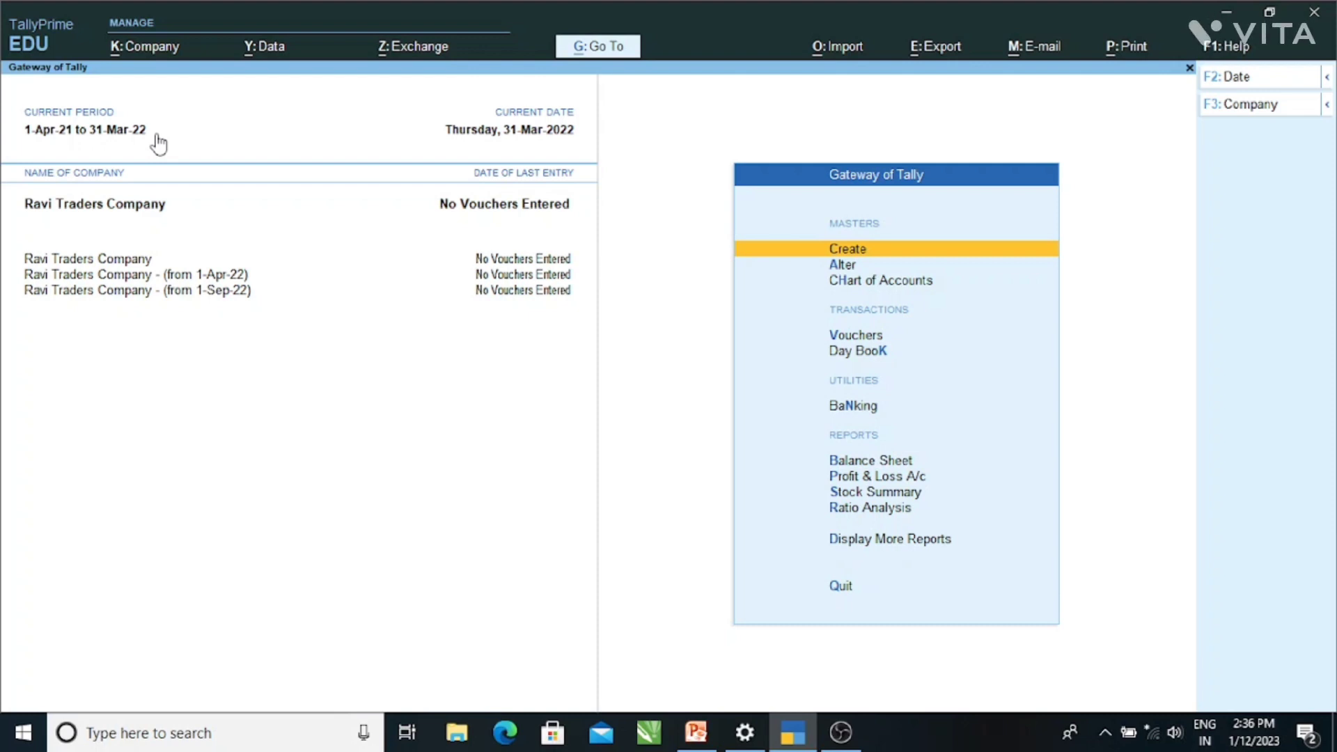
# - Restore the Rk Traders Company backup from E:\stone, selecting it and accepting the list
pyautogui.hotkey('alt', 'y')
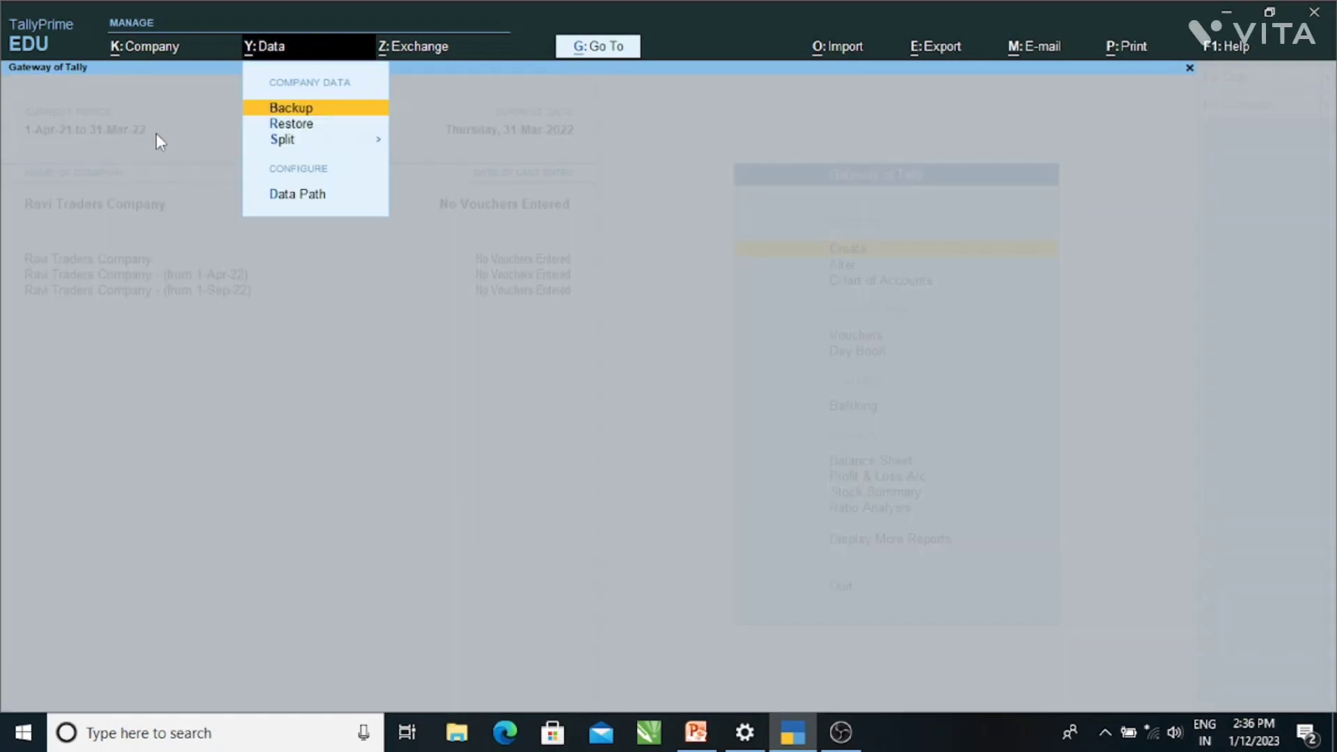
pyautogui.press('Down')
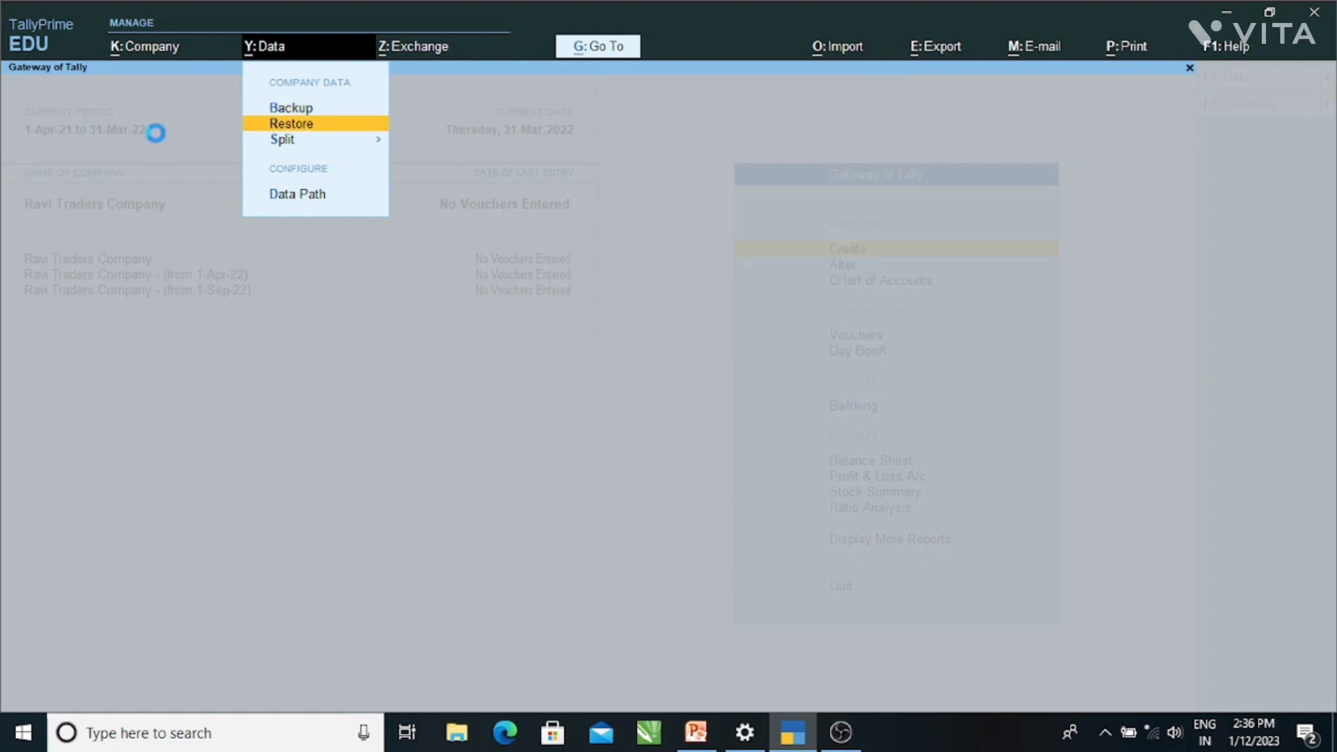
pyautogui.press('Return')
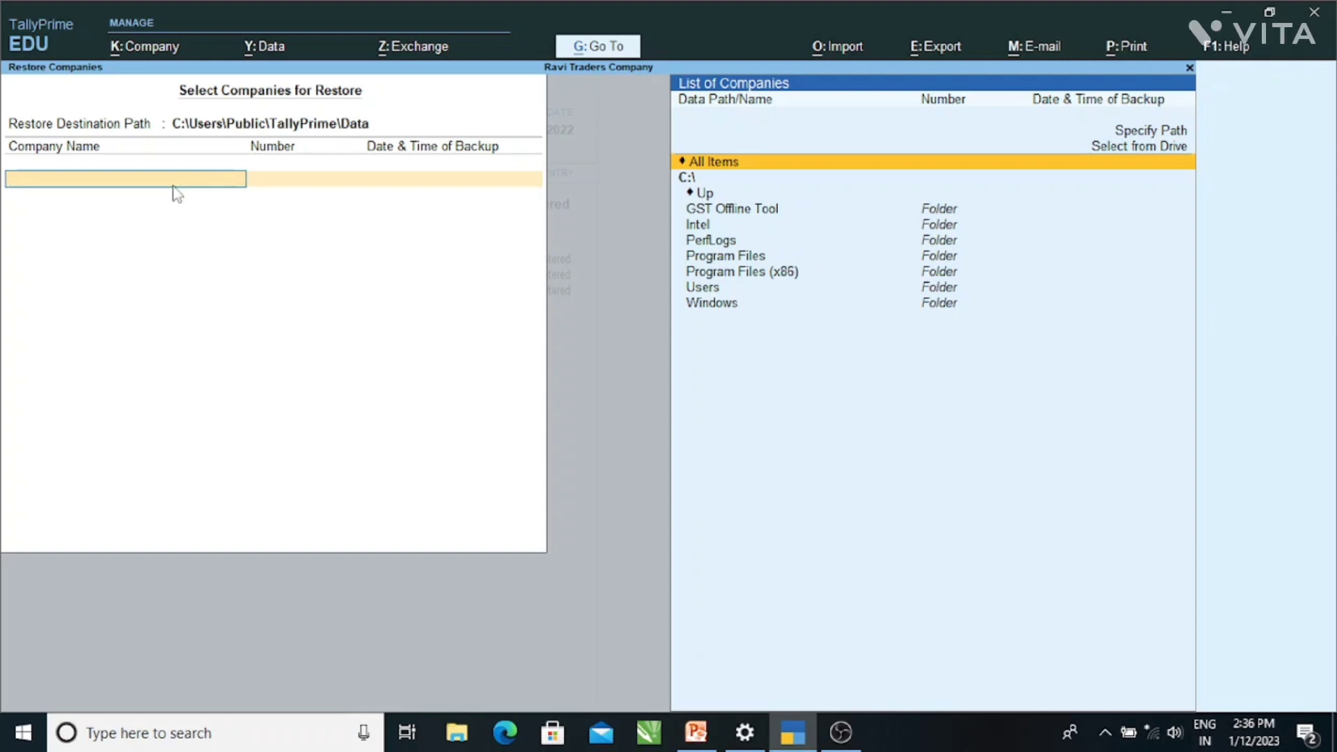
pyautogui.press('Up')
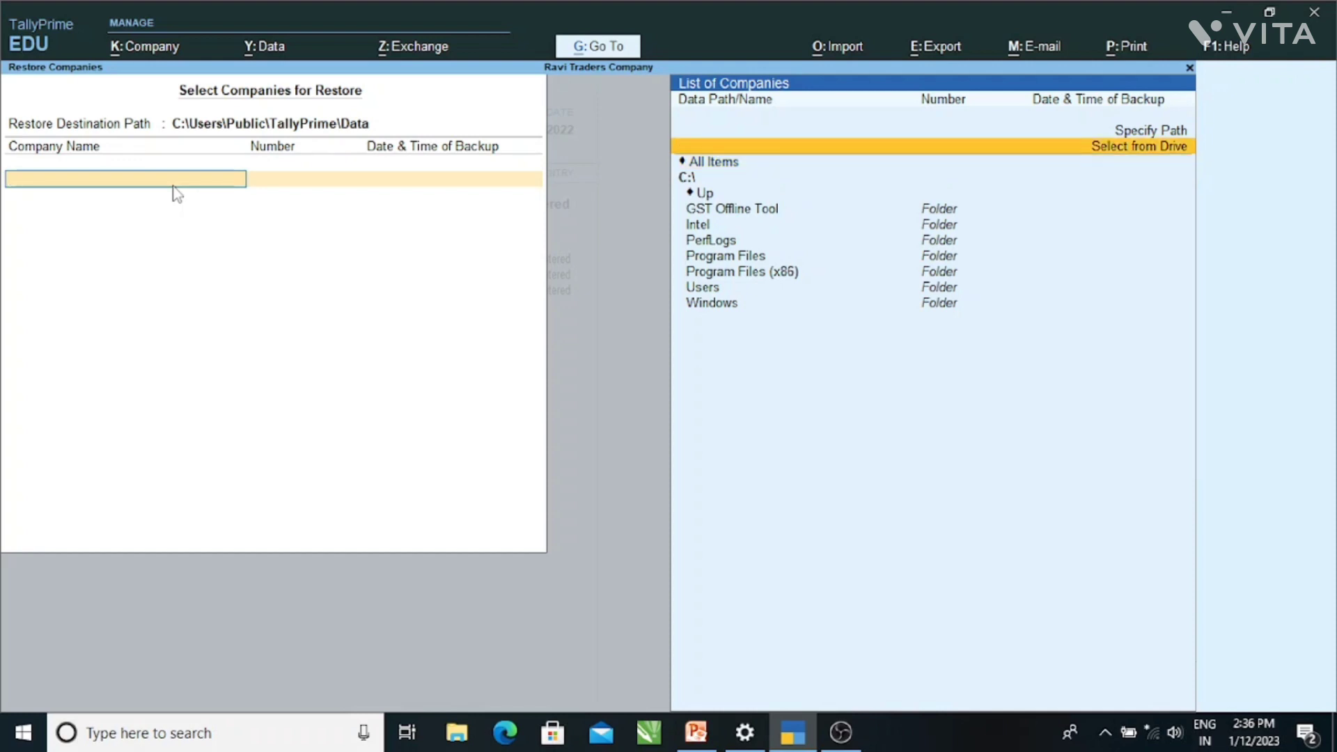
pyautogui.press('Return')
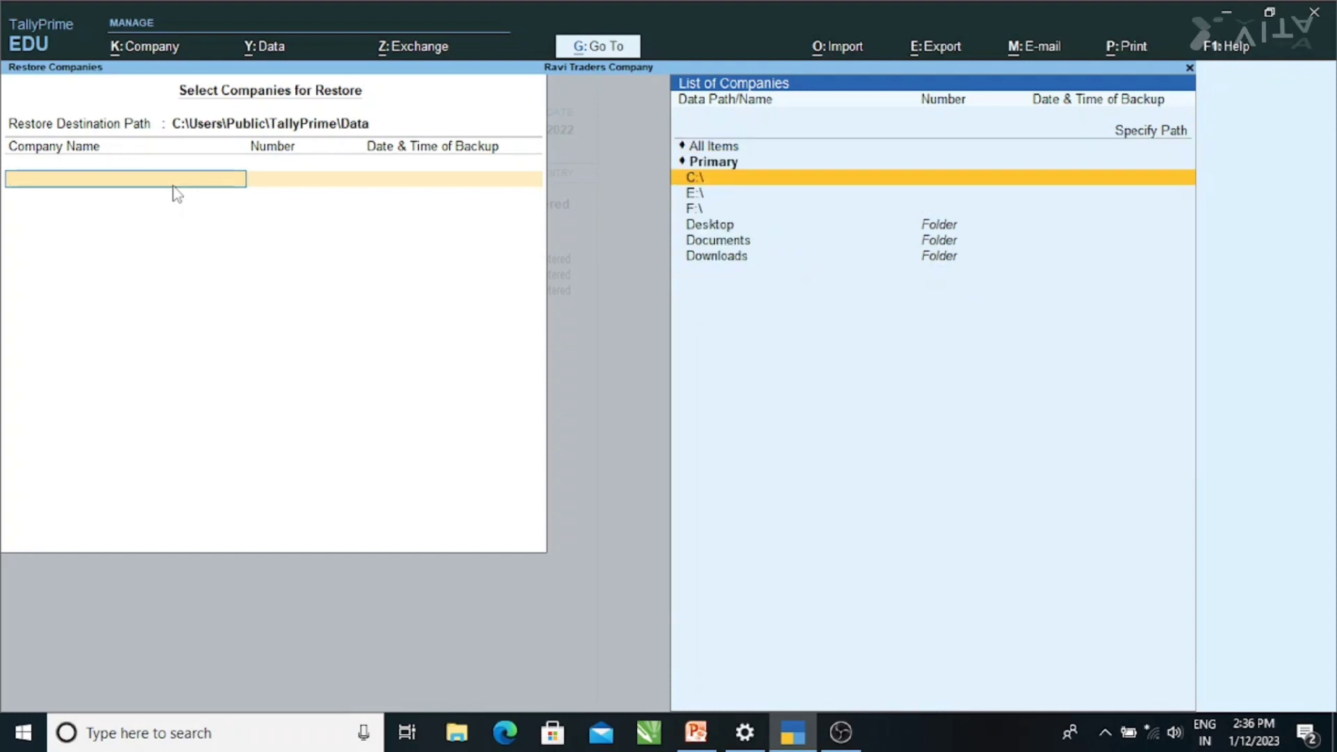
pyautogui.press('Down')
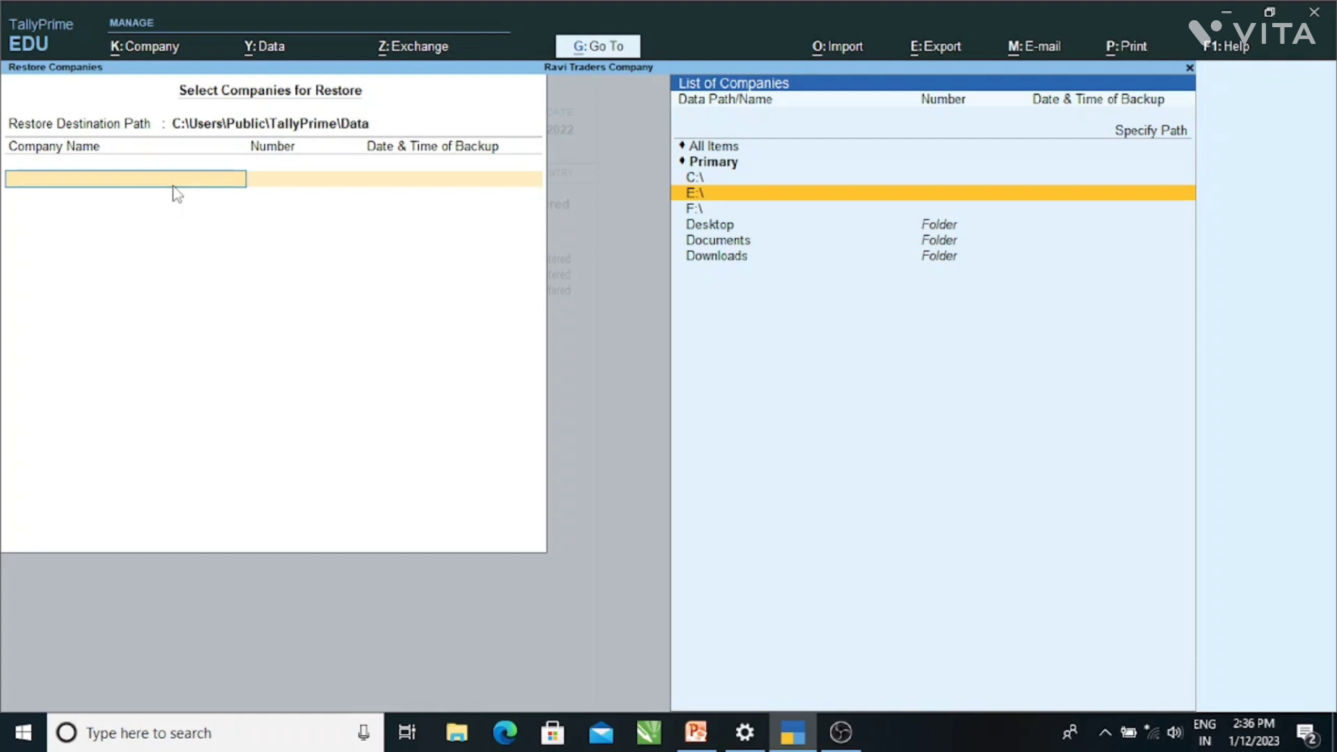
pyautogui.press('Return')
pyautogui.press('Down')
pyautogui.press('Down')
pyautogui.press('Down')
pyautogui.press('Down')
pyautogui.press('Down')
pyautogui.press('Down')
pyautogui.press('Down')
pyautogui.press('Down')
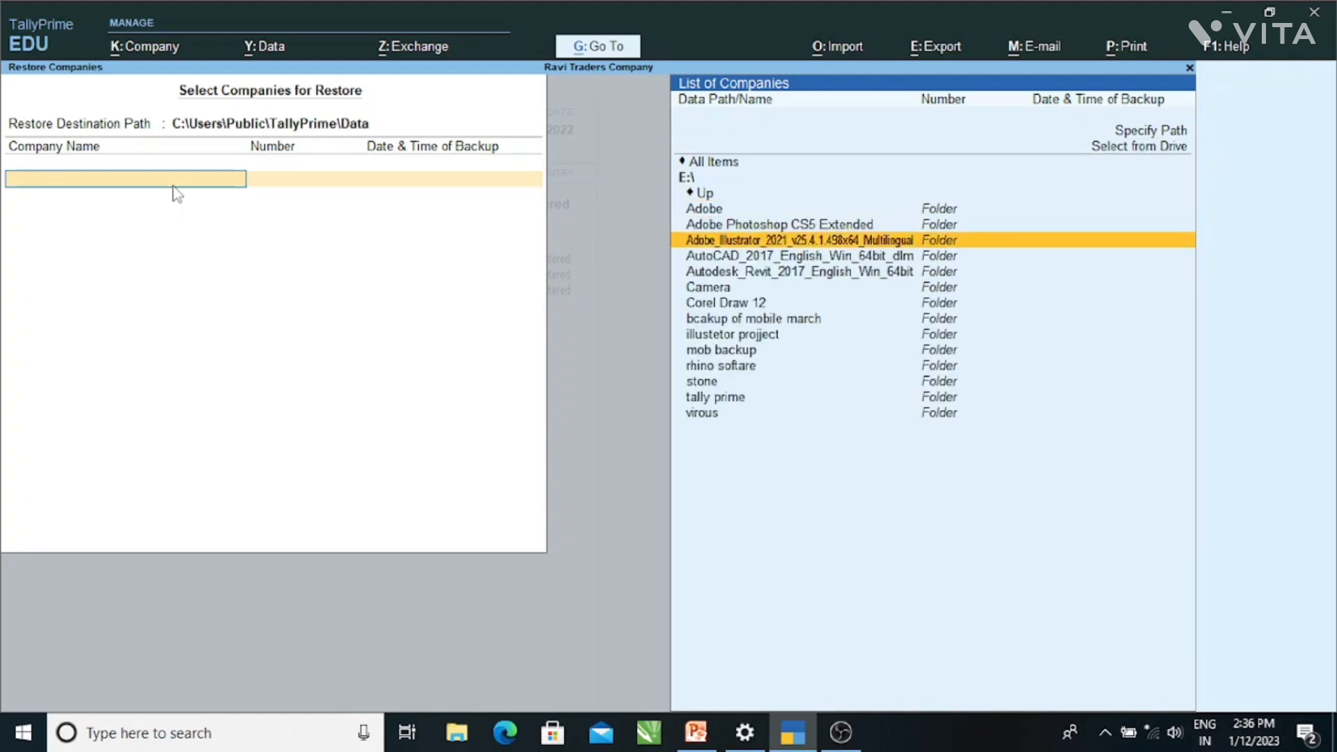
pyautogui.press('Down')
pyautogui.press('Down')
pyautogui.press('Down')
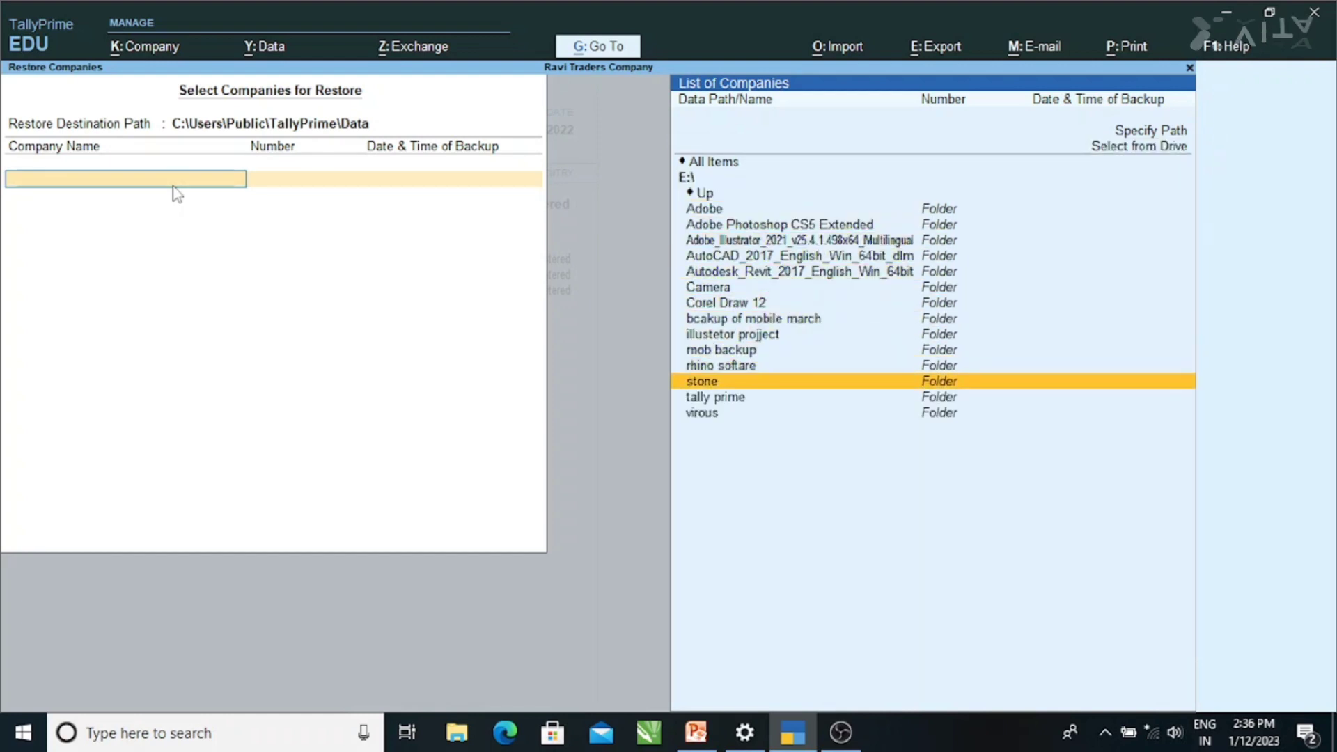
pyautogui.press('Return')
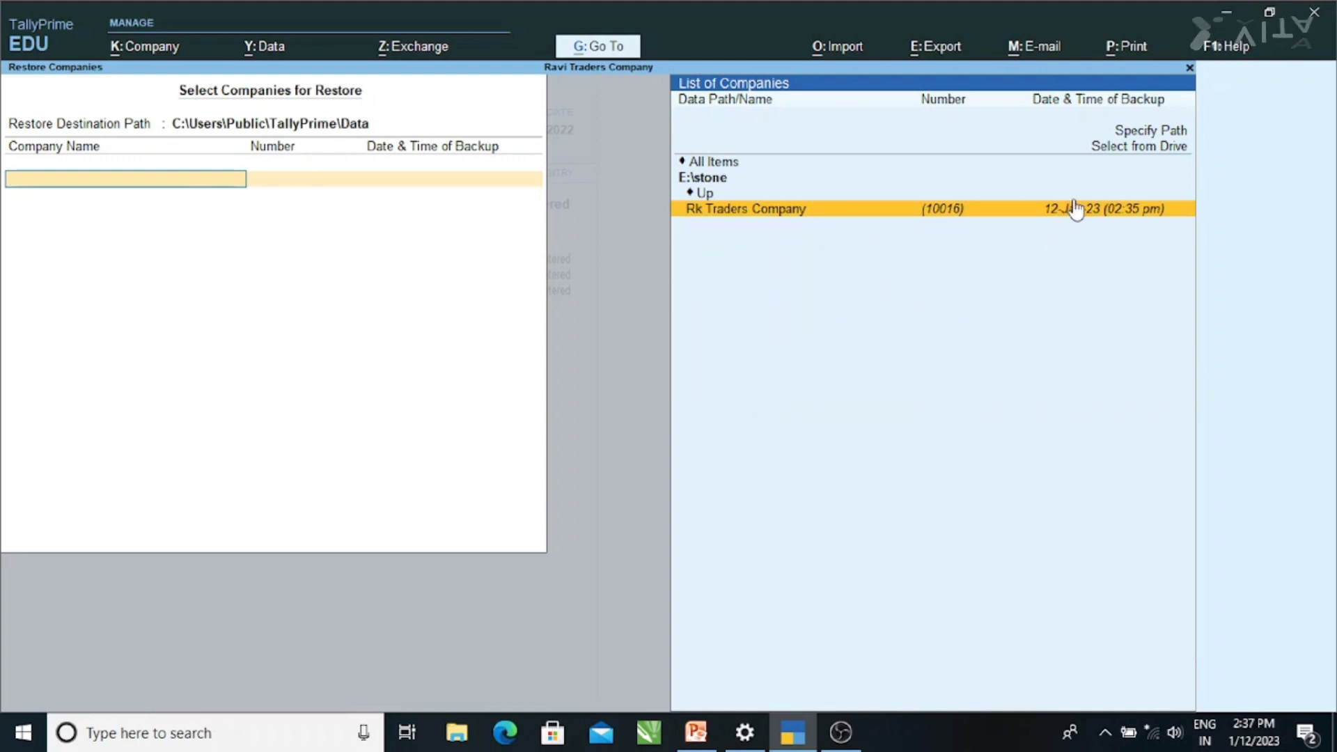
pyautogui.click(1126, 218)
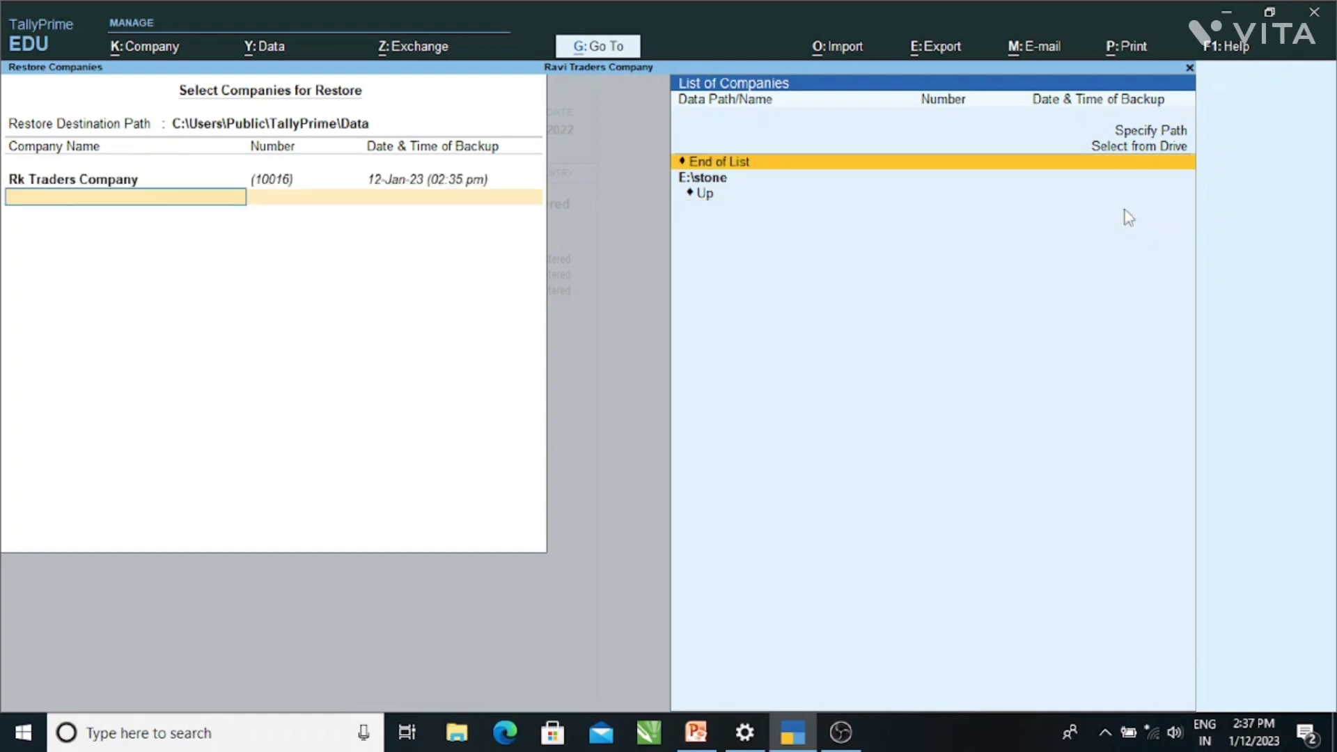
pyautogui.press('Return')
pyautogui.press('Return')
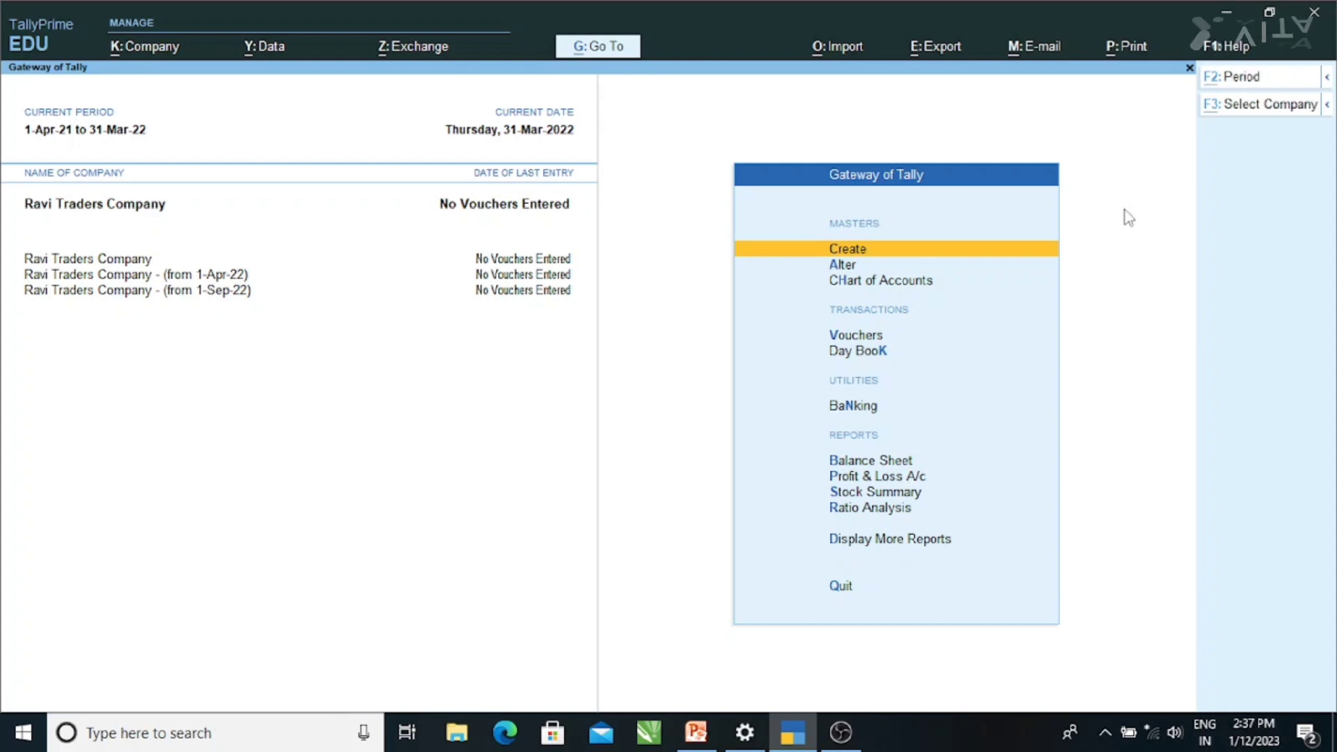
# - Load the restored Rk Traders Company by typing rk in the Select Company list
pyautogui.hotkey('alt', 'k')
pyautogui.press('Down')
pyautogui.press('Down')
pyautogui.press('Down')
pyautogui.press('Down')
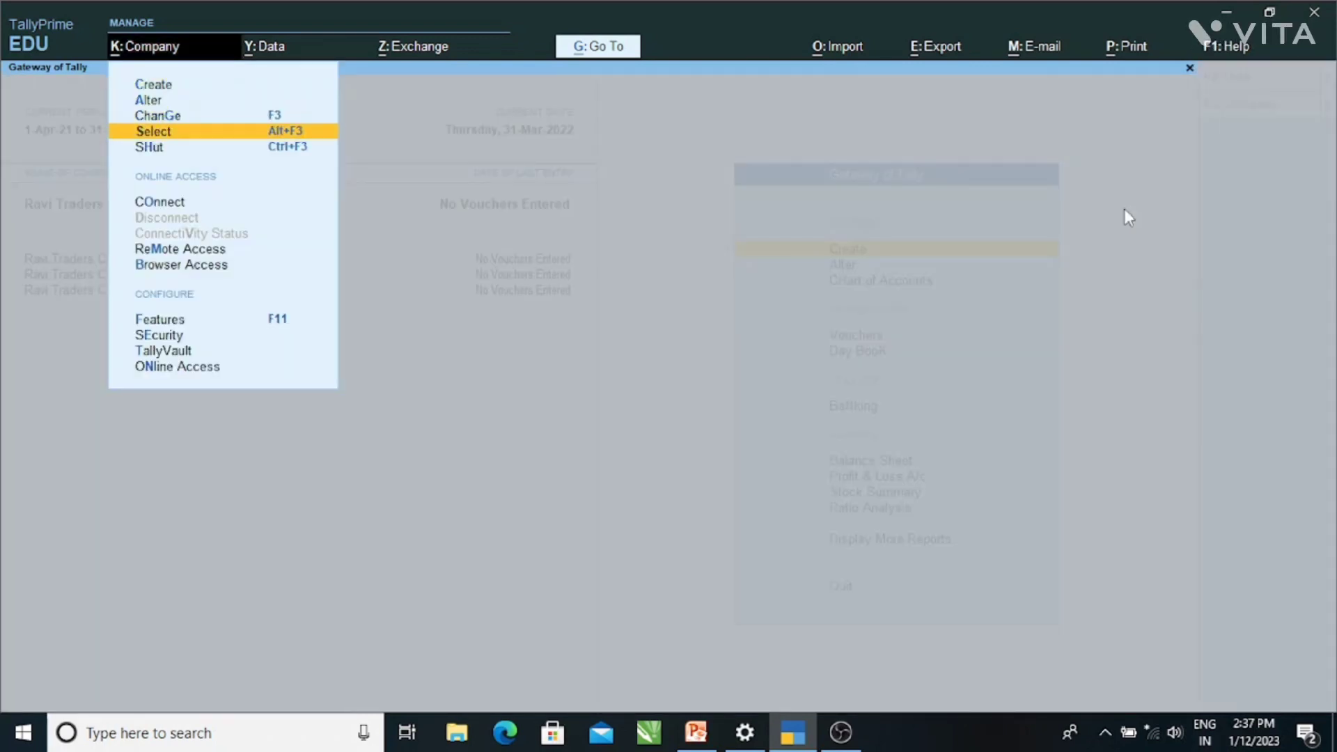
pyautogui.press('Up')
pyautogui.press('Return')
pyautogui.write('rk')
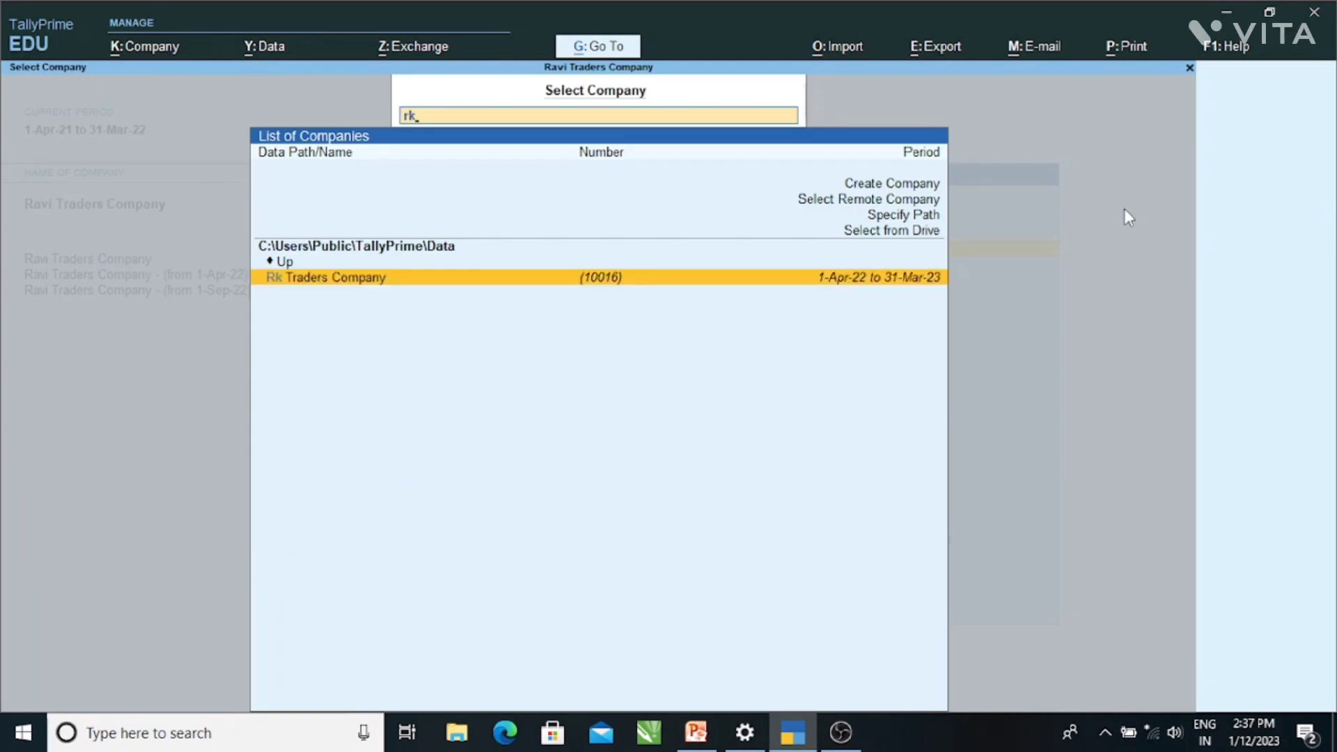
pyautogui.press('Return')
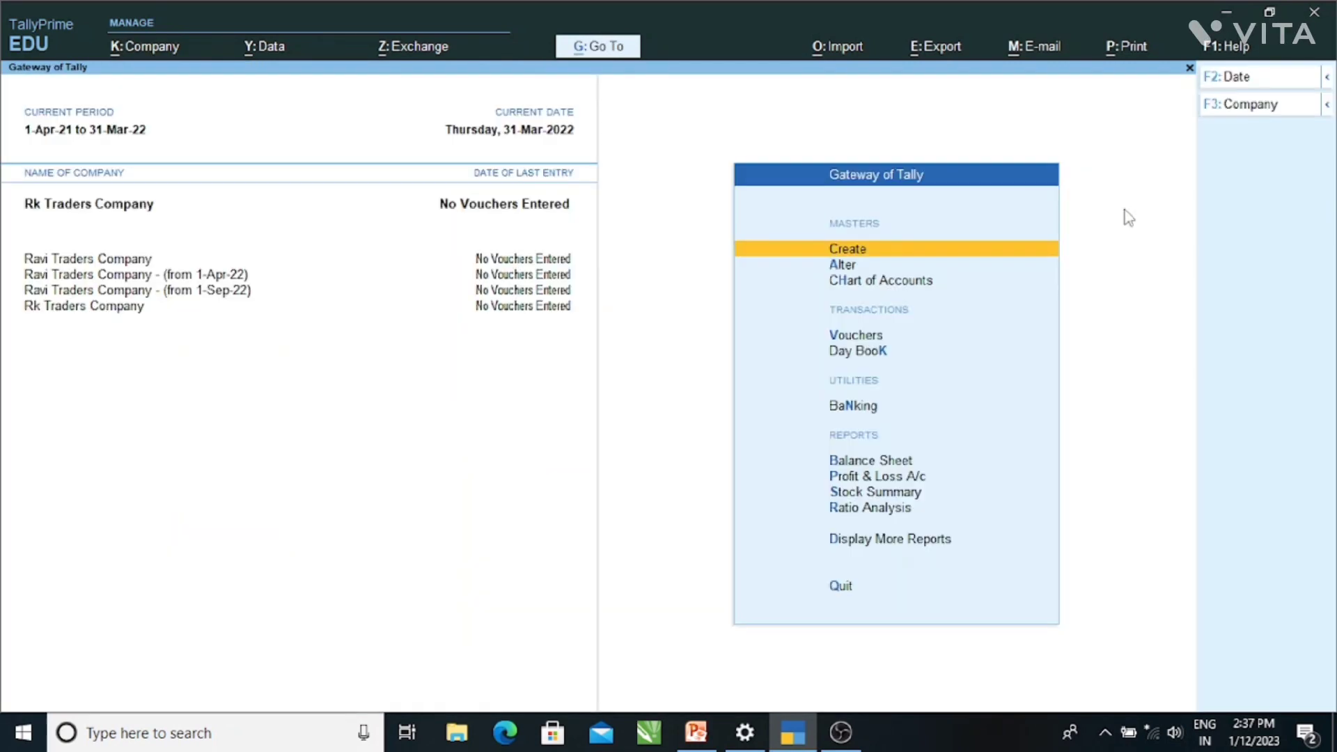